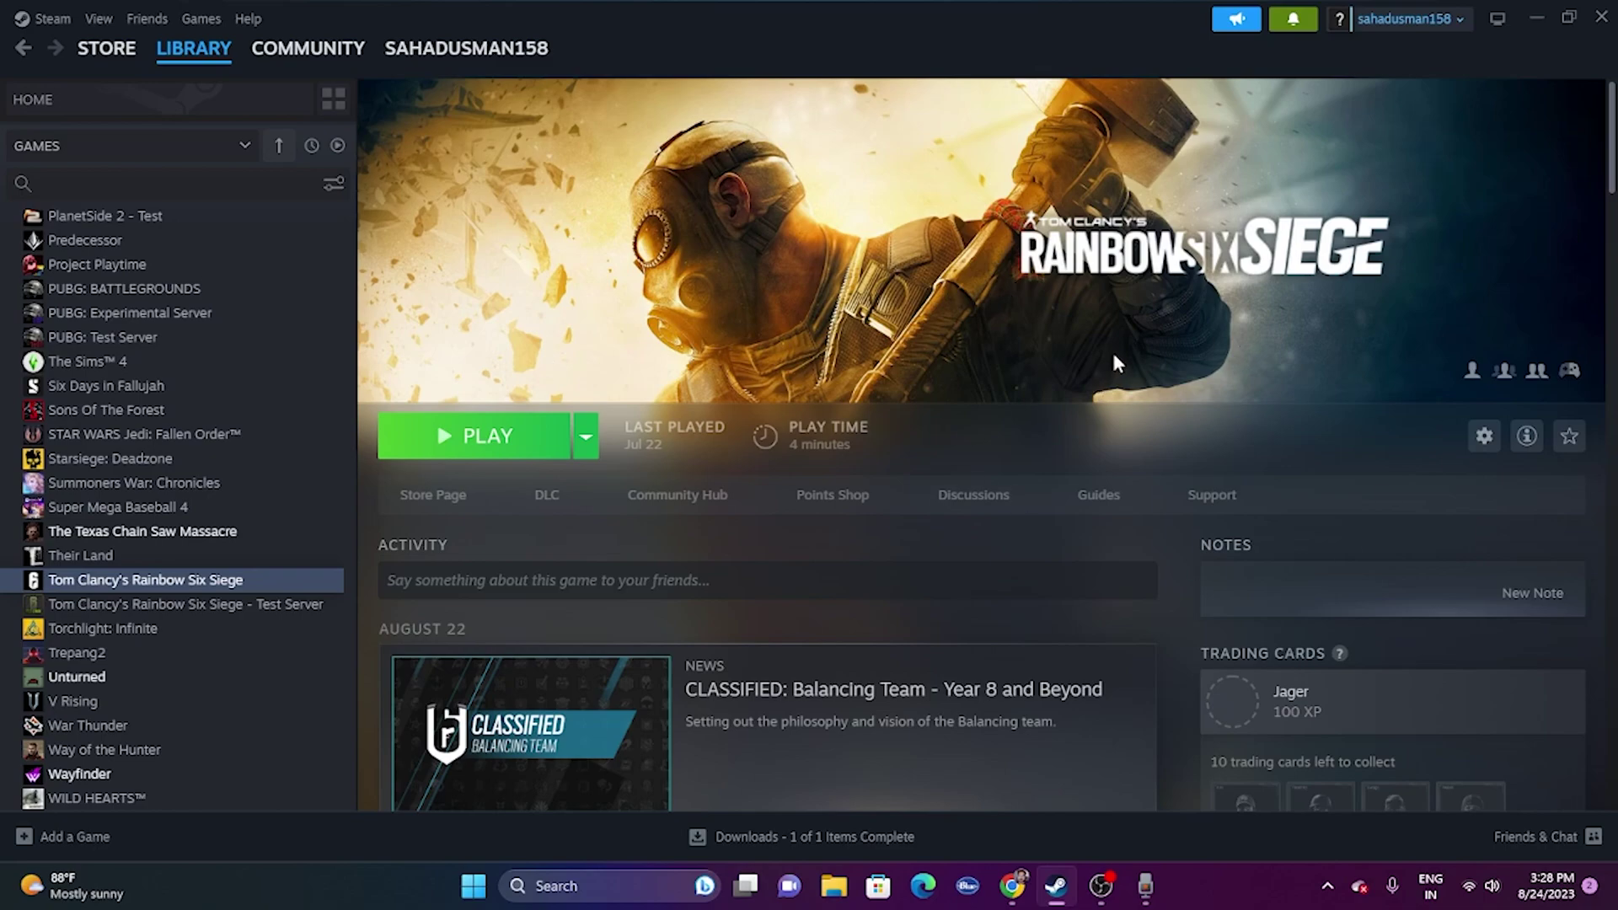
View the computer's power options and dismiss them without choosing one.
click(480, 894)
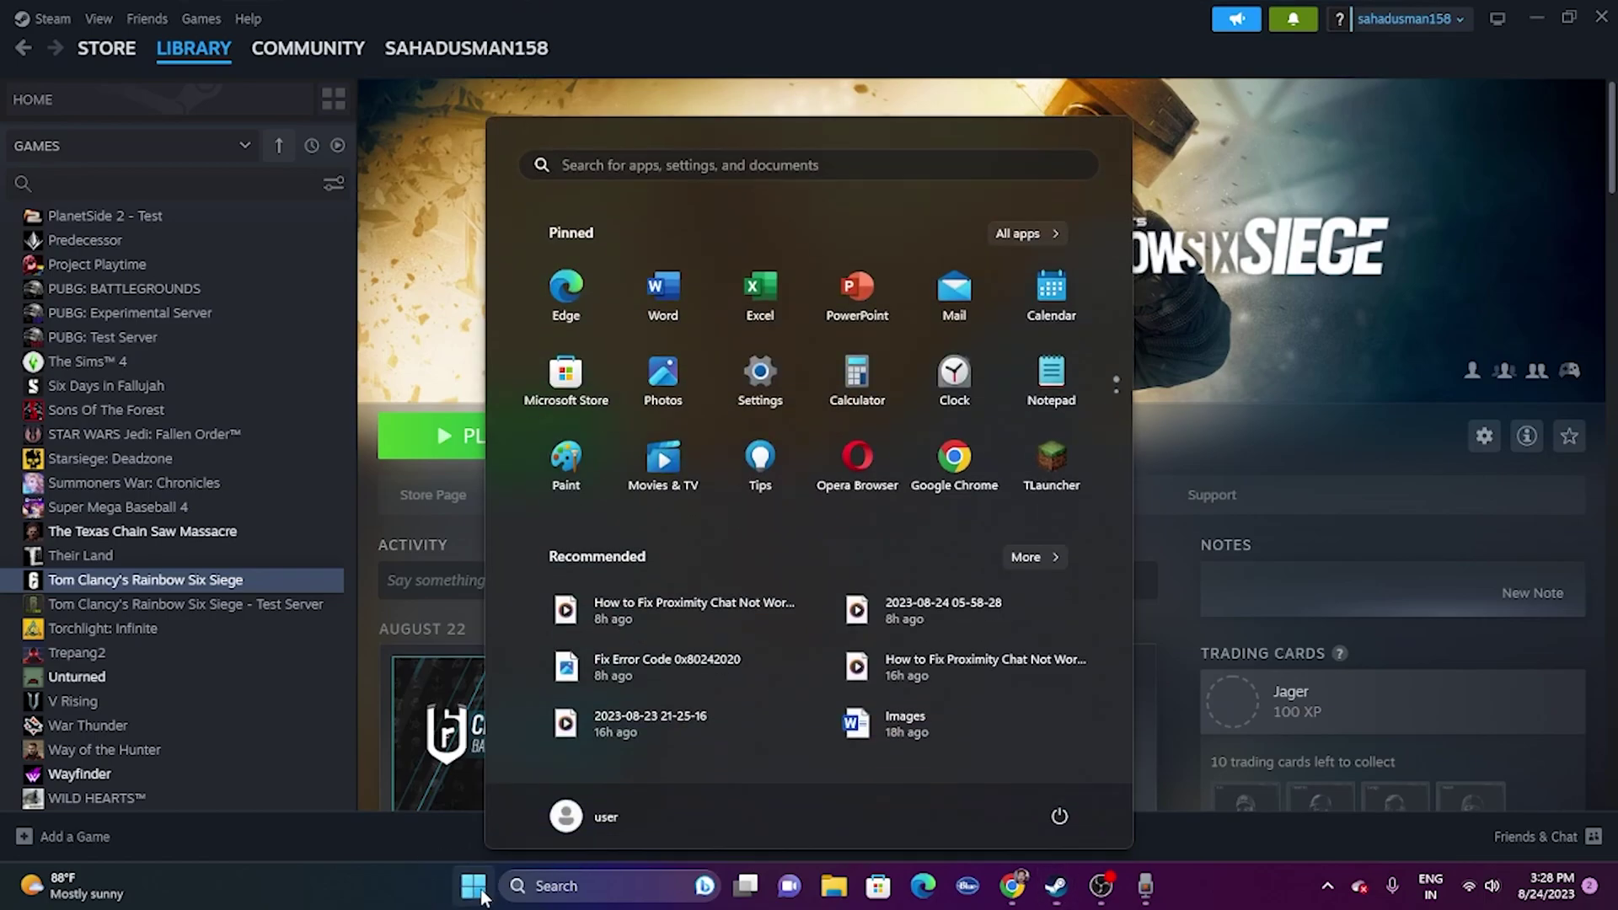
click(1062, 816)
click(1313, 902)
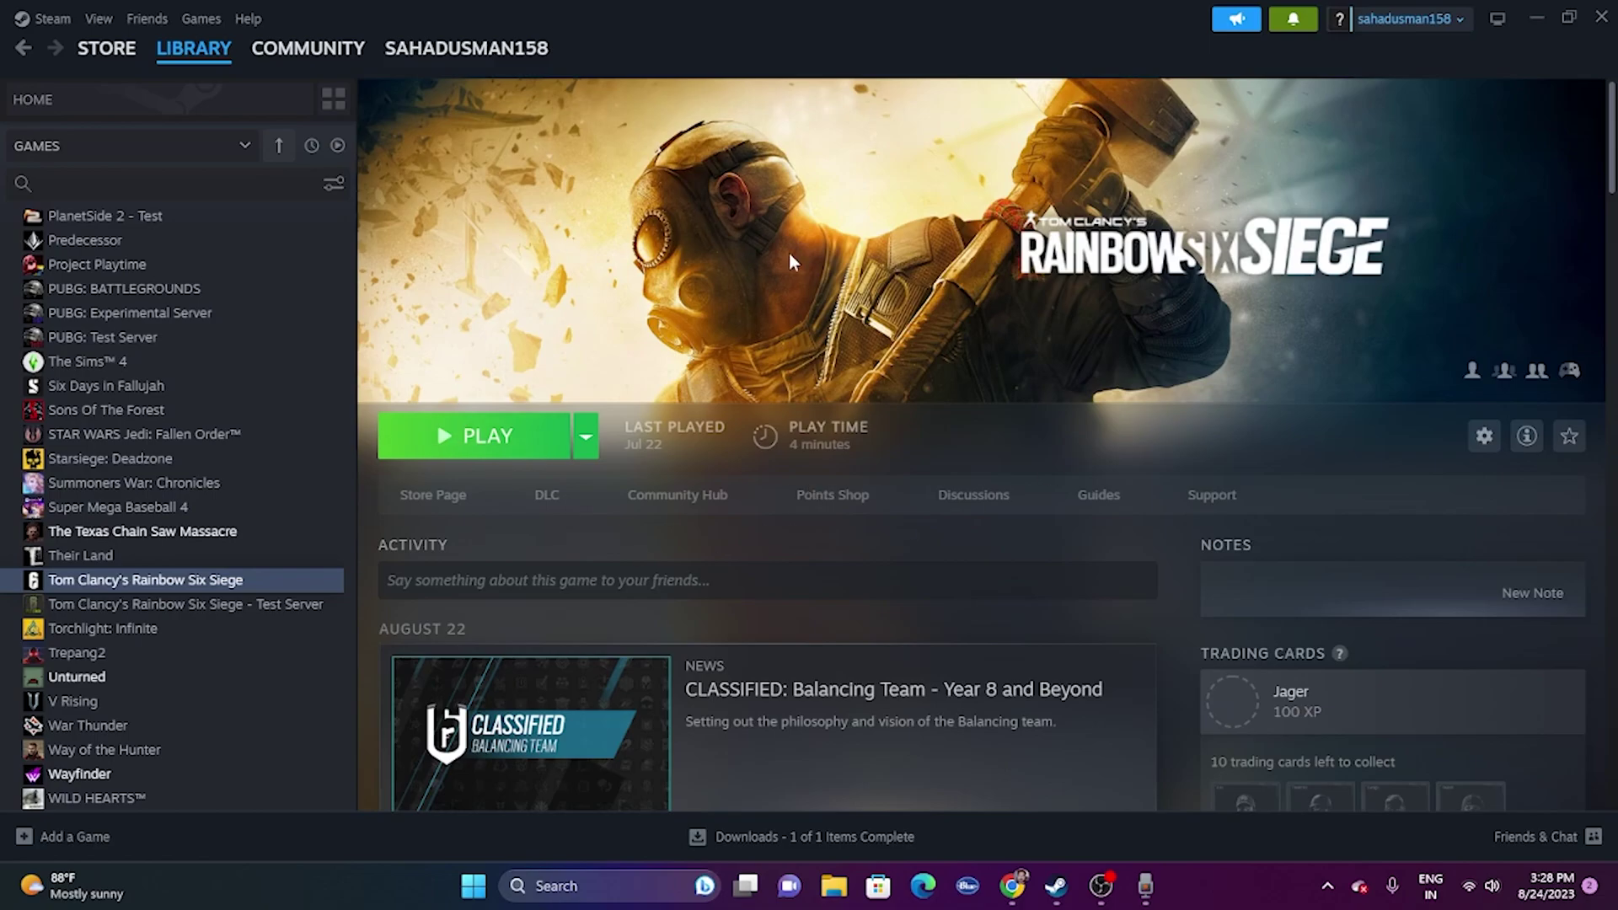
Browse to the installed files of Tom Clancy's Rainbow Six Siege from its Steam properties, and minimise Steam.
click(197, 582)
right_click(196, 582)
click(261, 733)
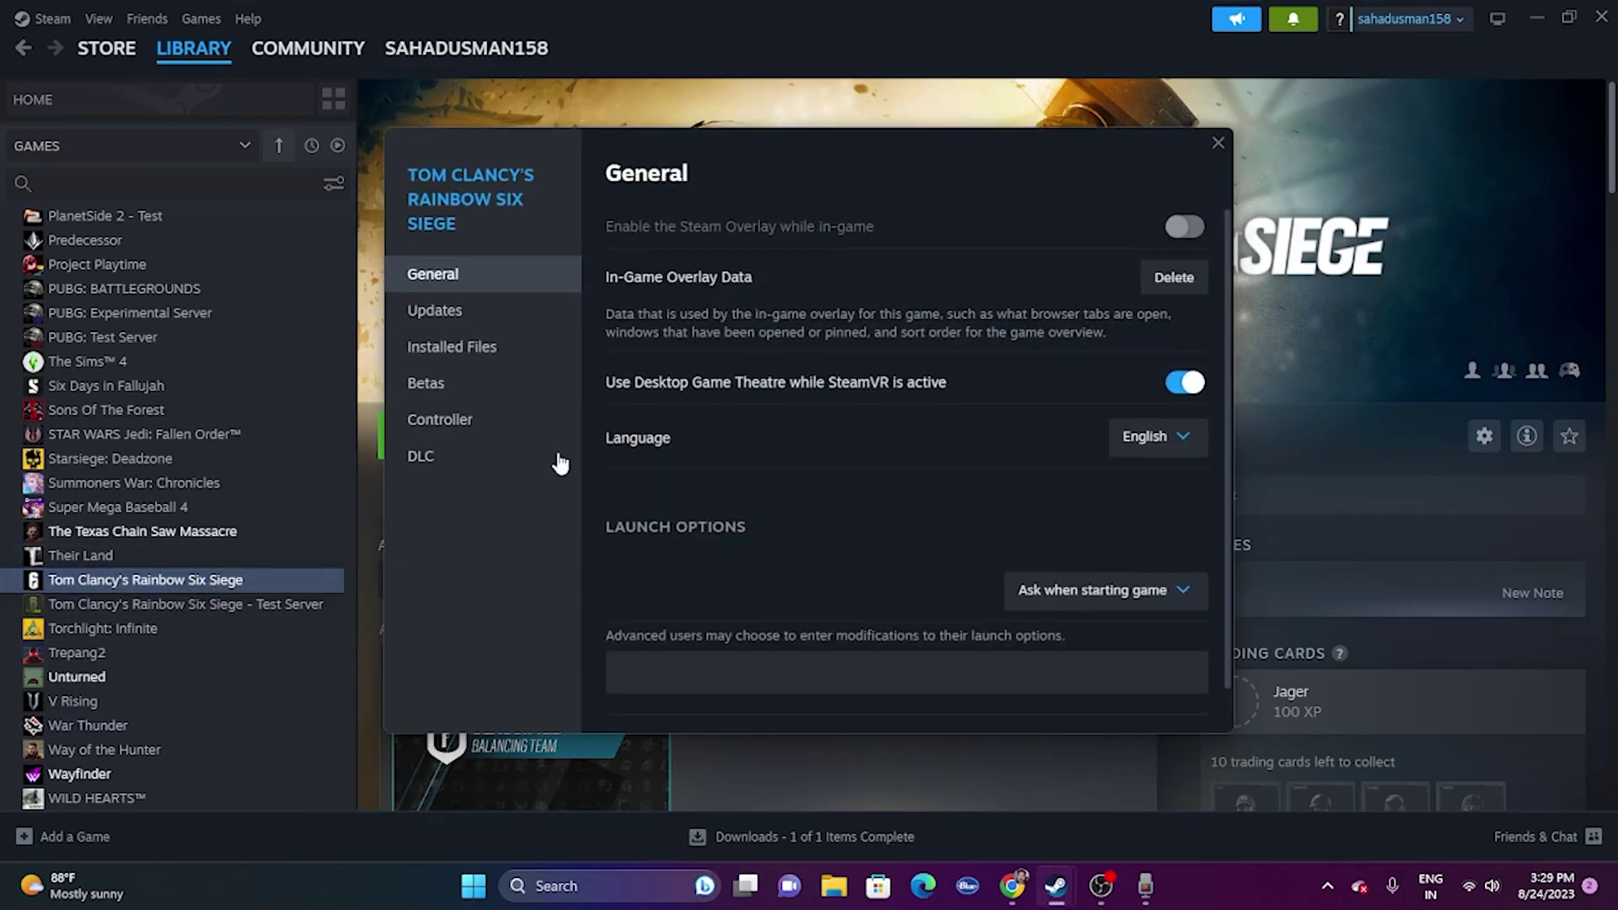
click(506, 354)
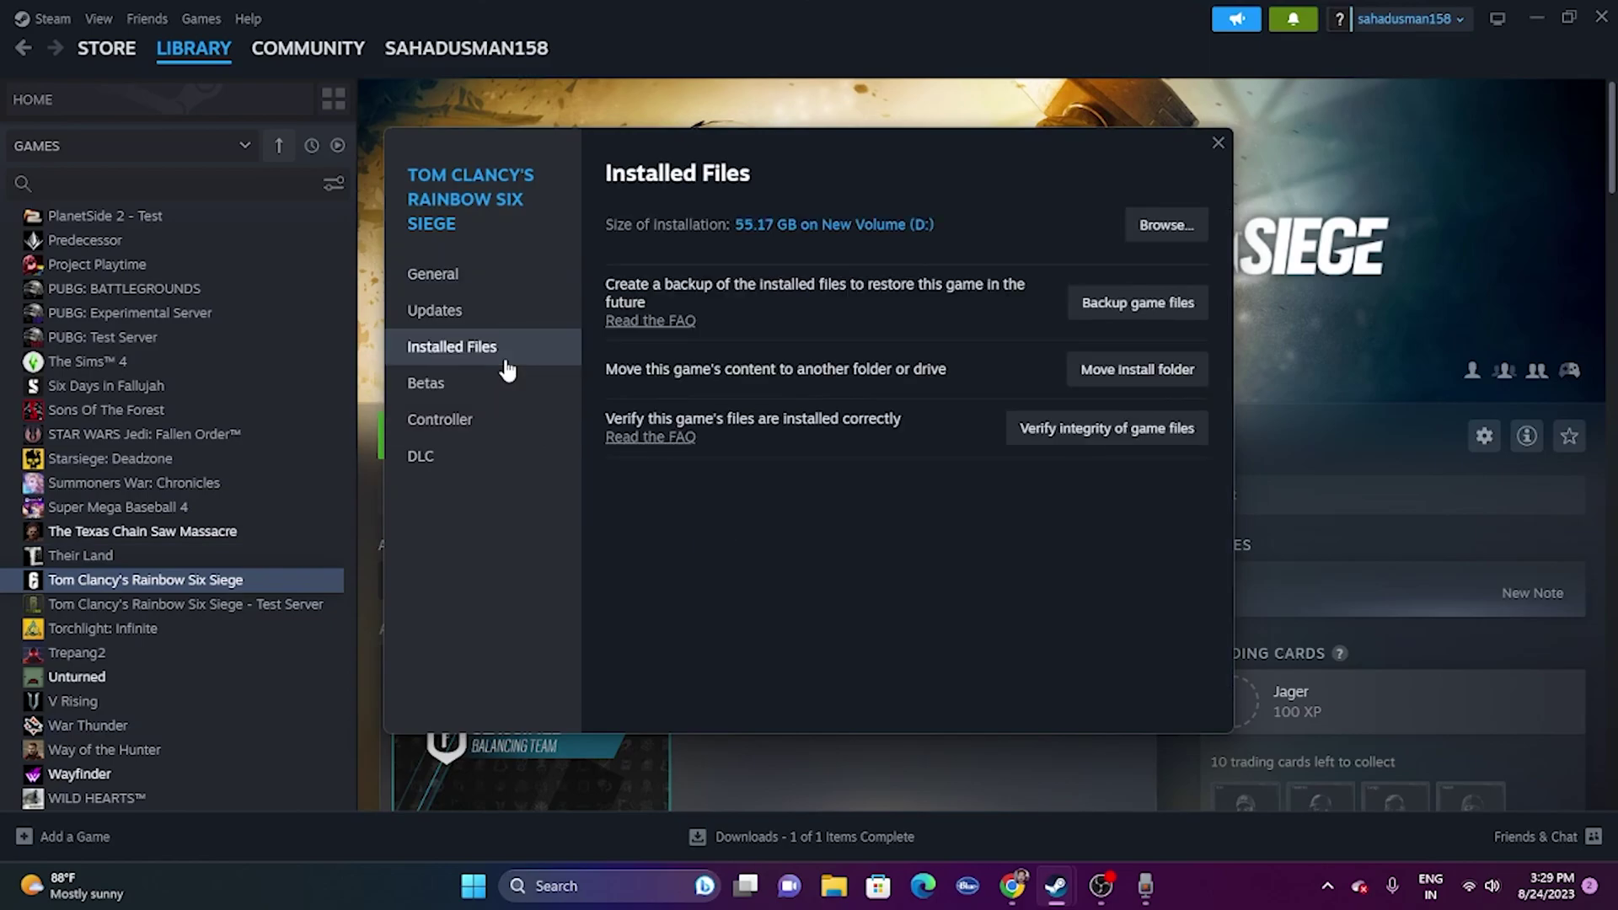
click(1167, 225)
click(1536, 18)
click(926, 108)
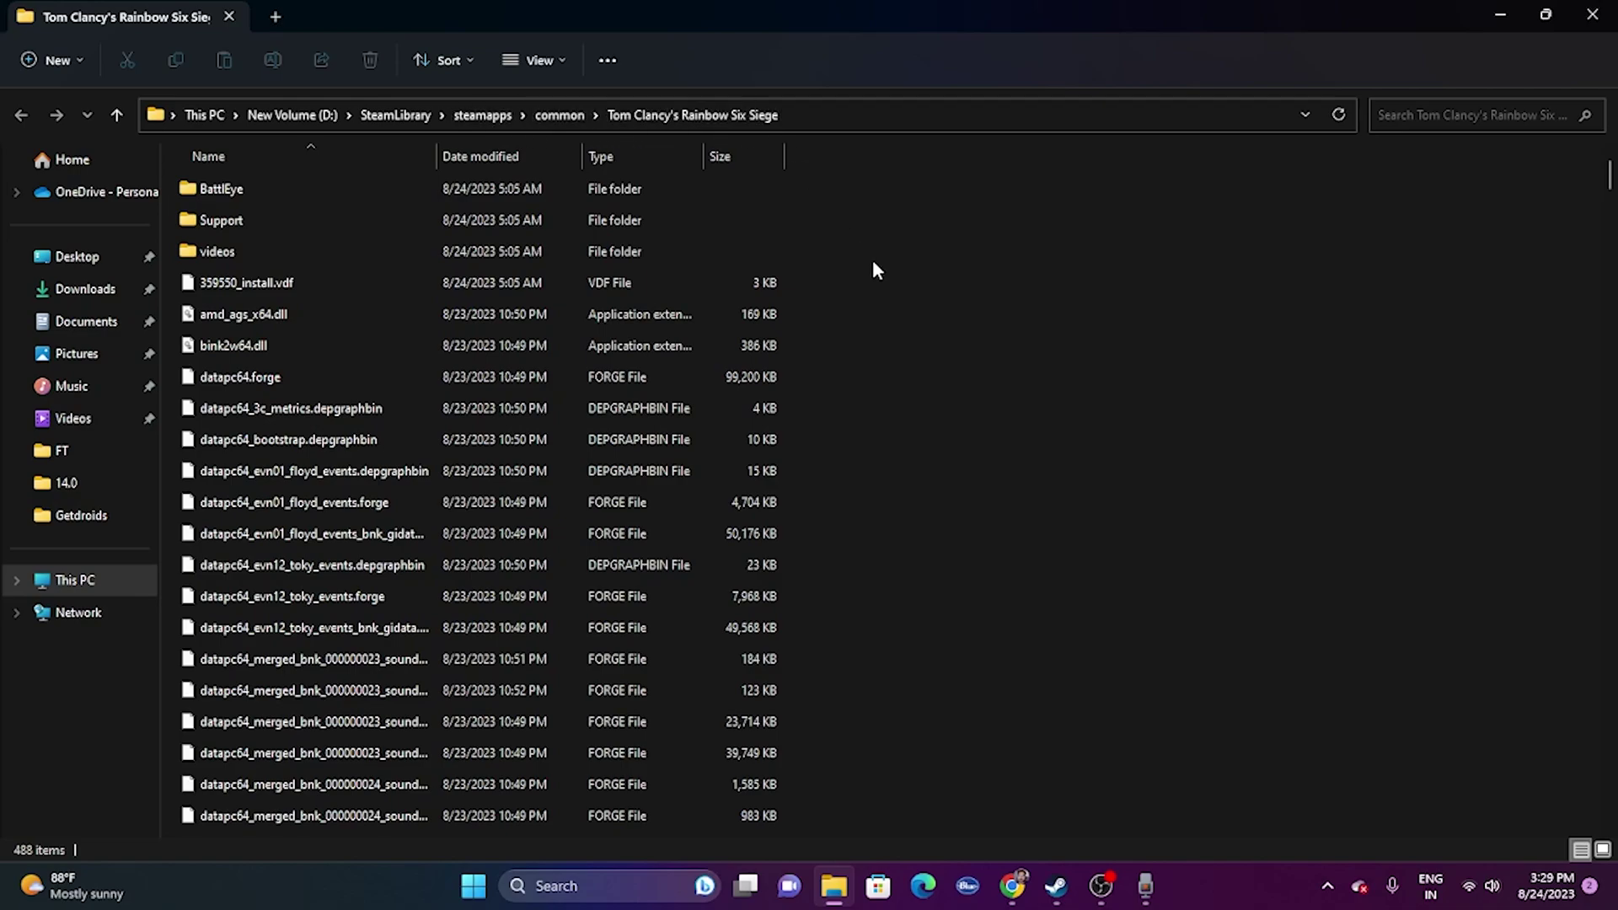
Set the RainbowSix application in the game folder to run as an administrator.
scroll(631, 459, down, 6)
scroll(631, 458, down, 20)
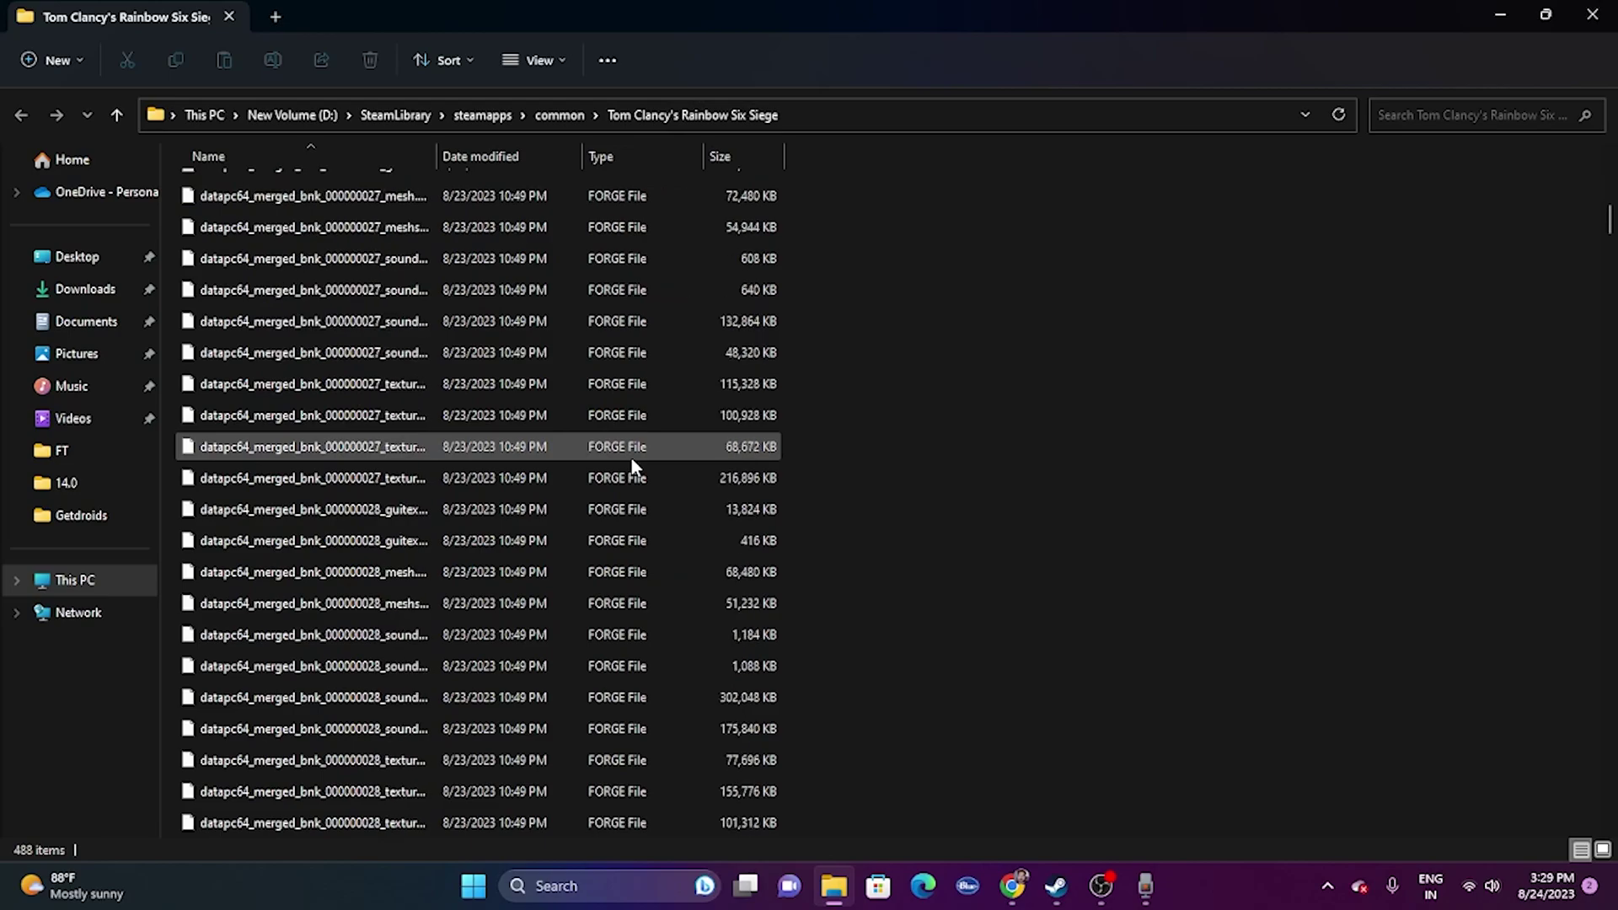
scroll(631, 458, down, 8)
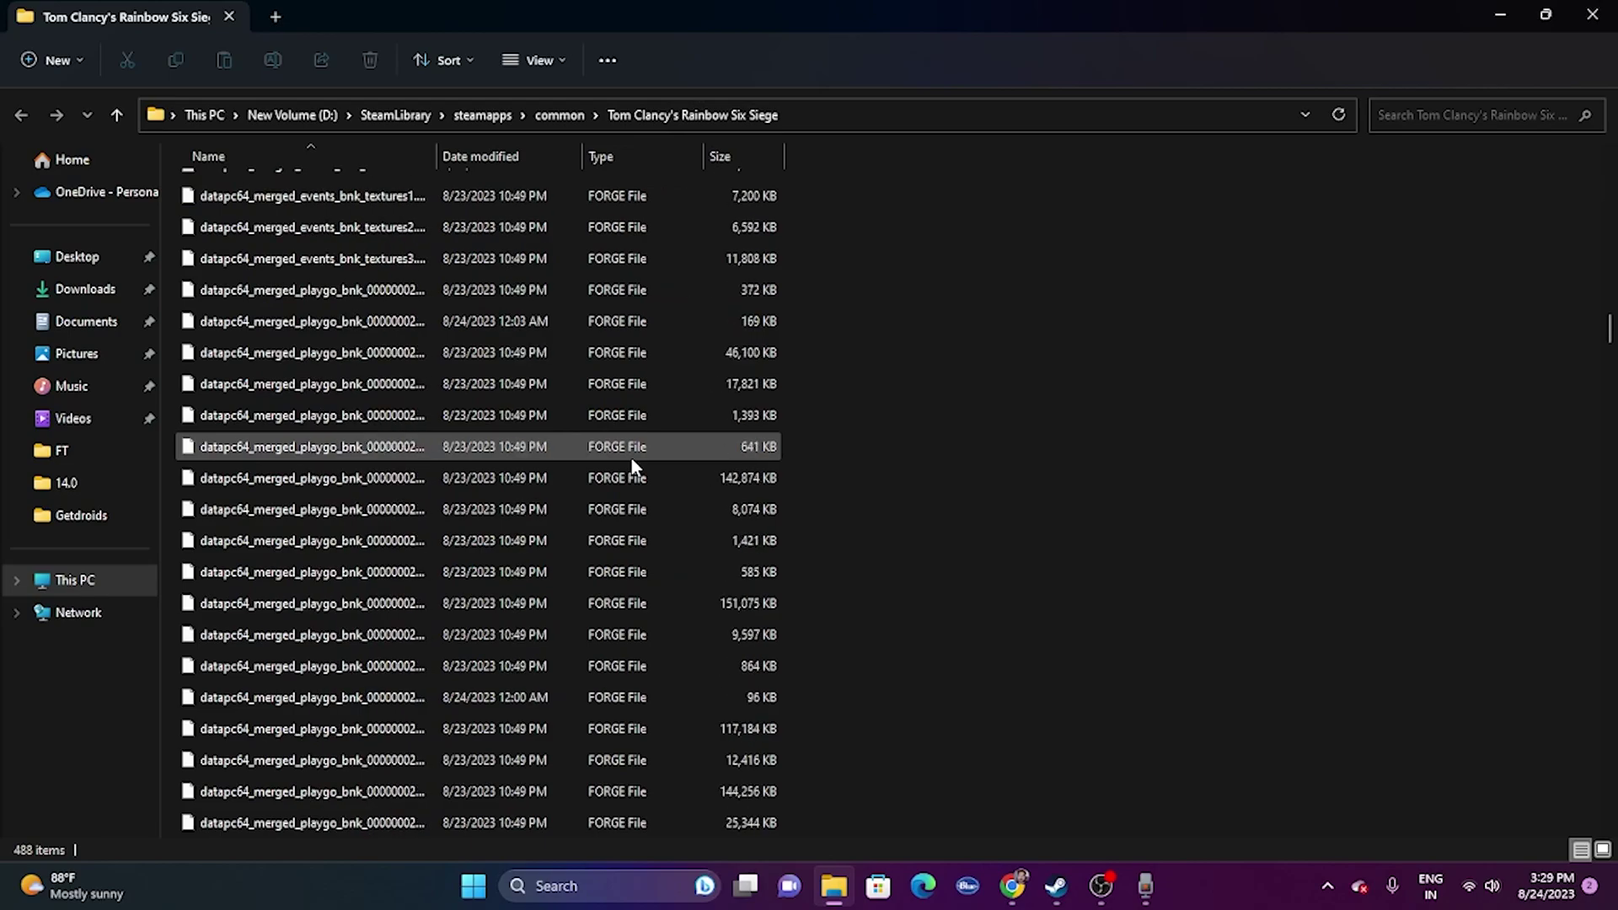
scroll(1227, 475, down, 15)
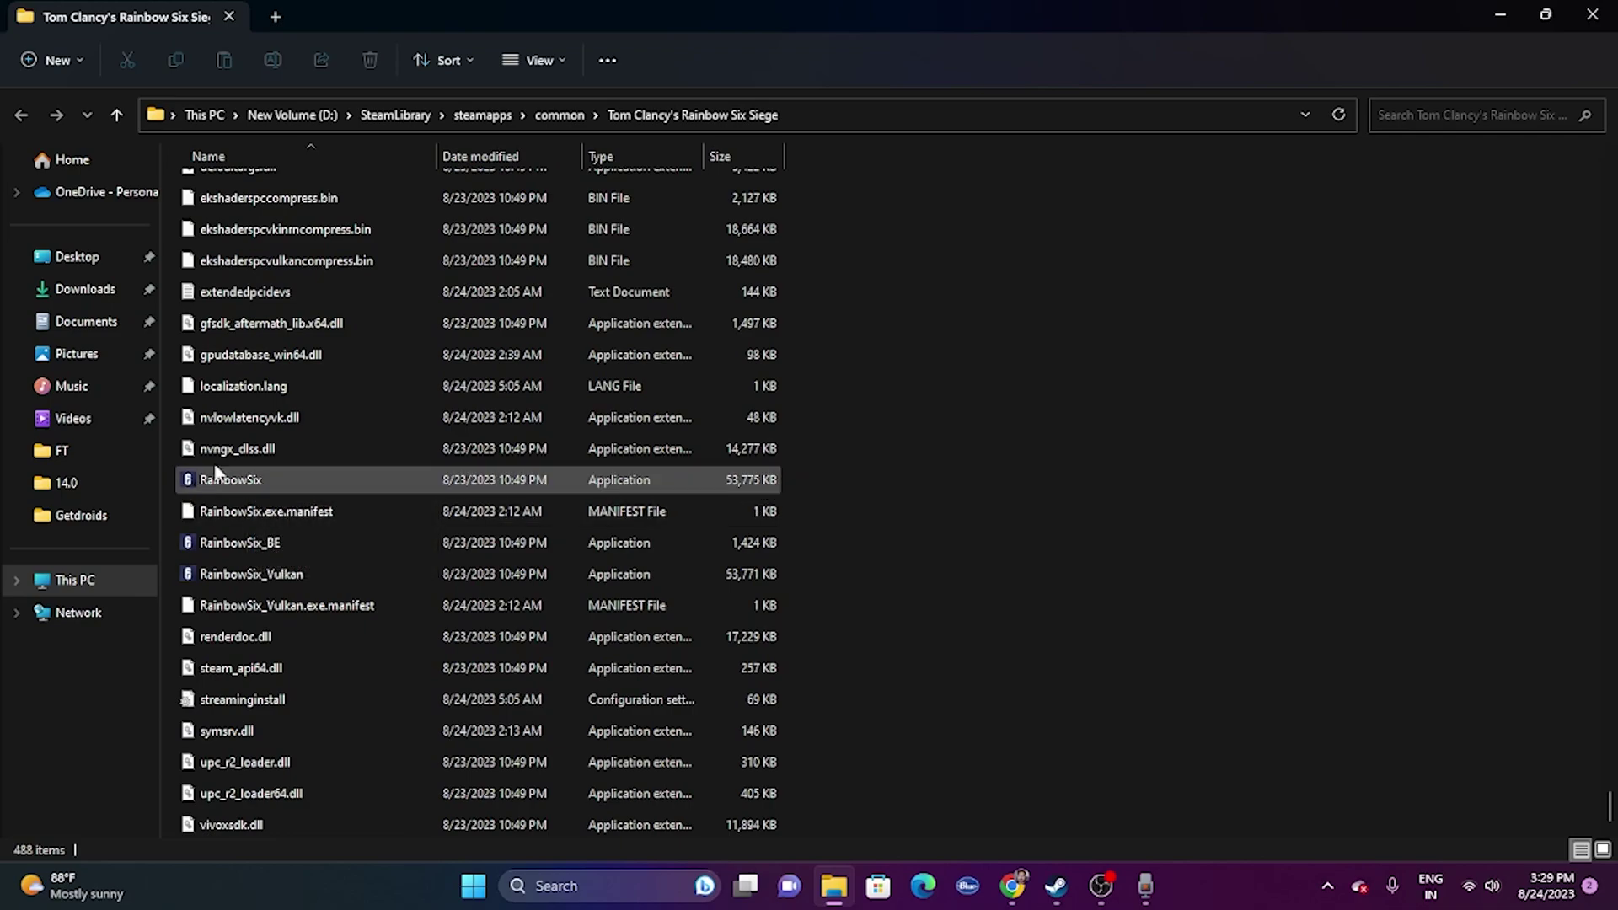
mouse_move(283, 481)
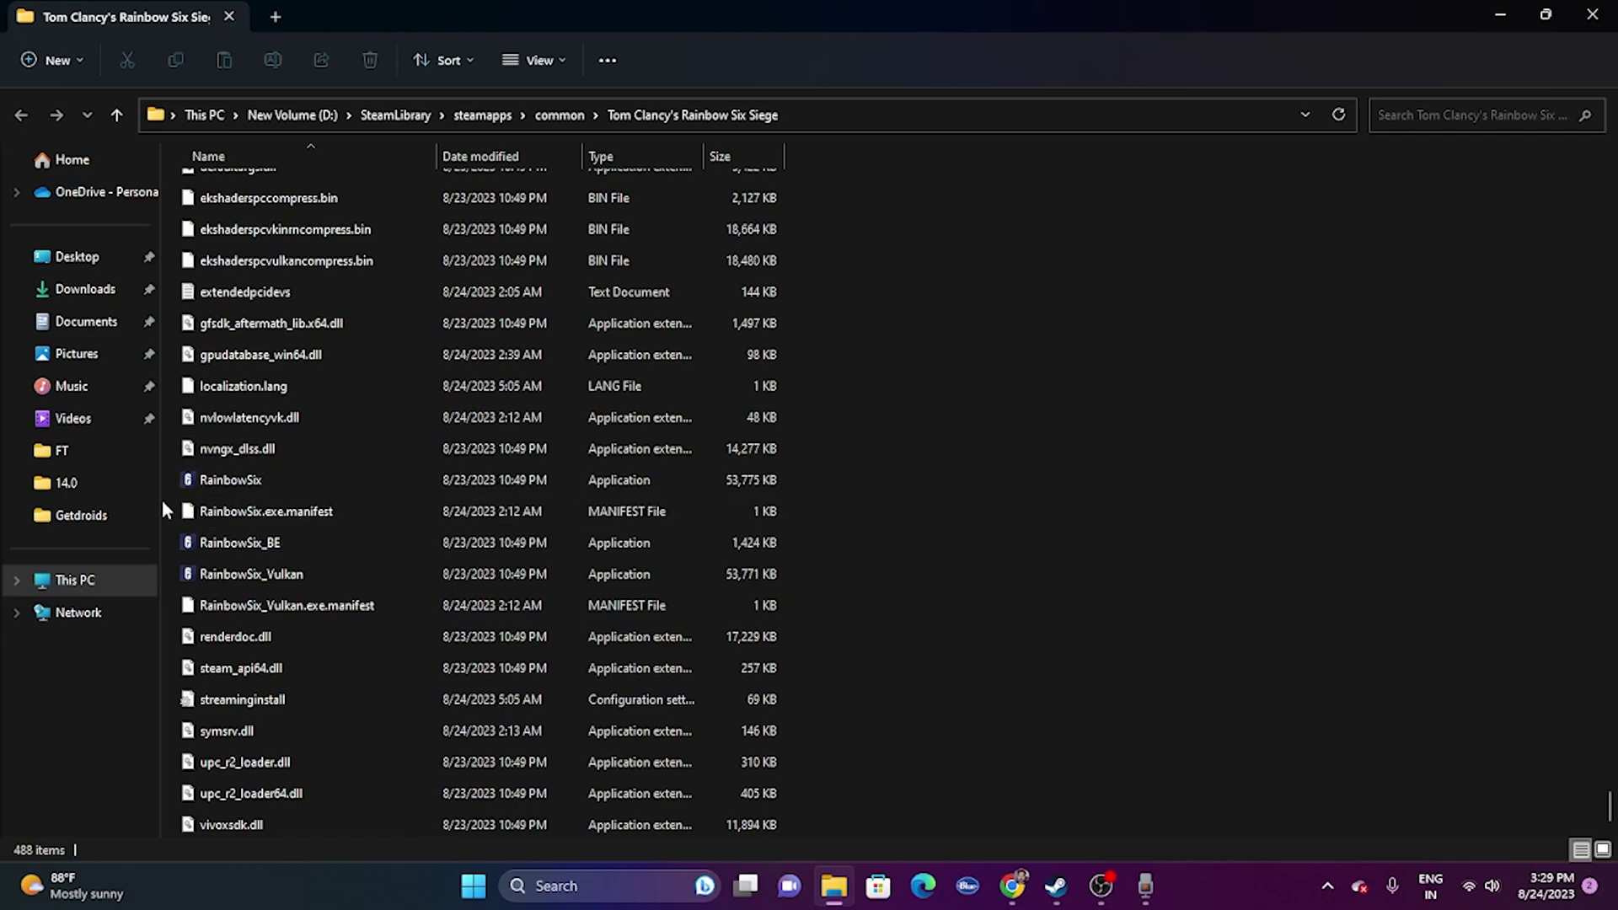
click(278, 484)
right_click(265, 483)
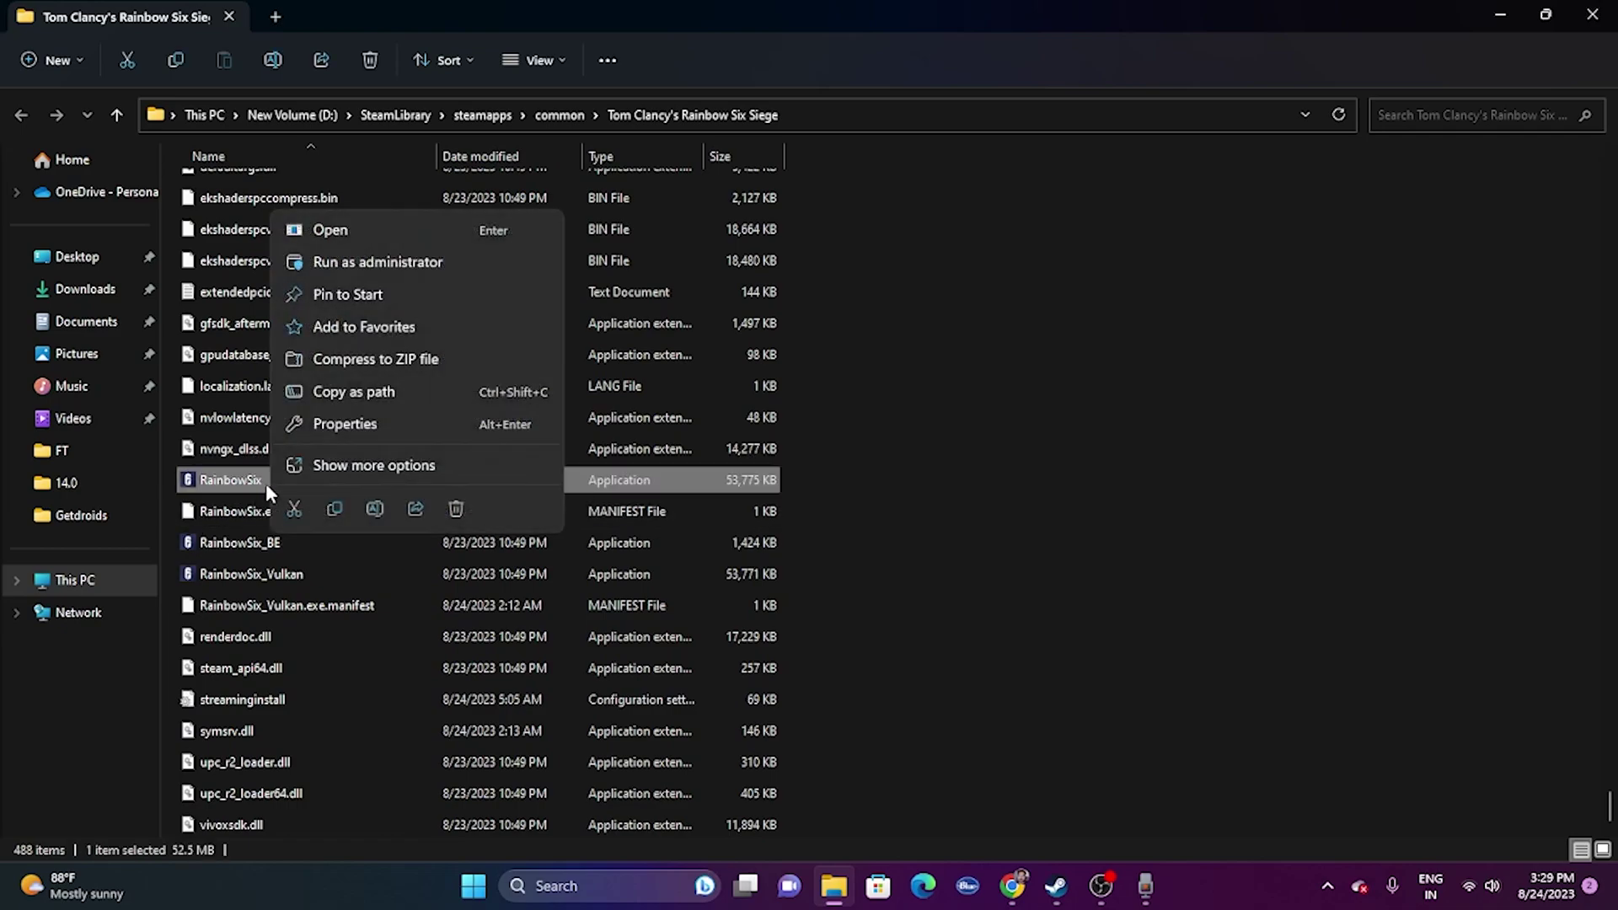
click(377, 465)
click(504, 848)
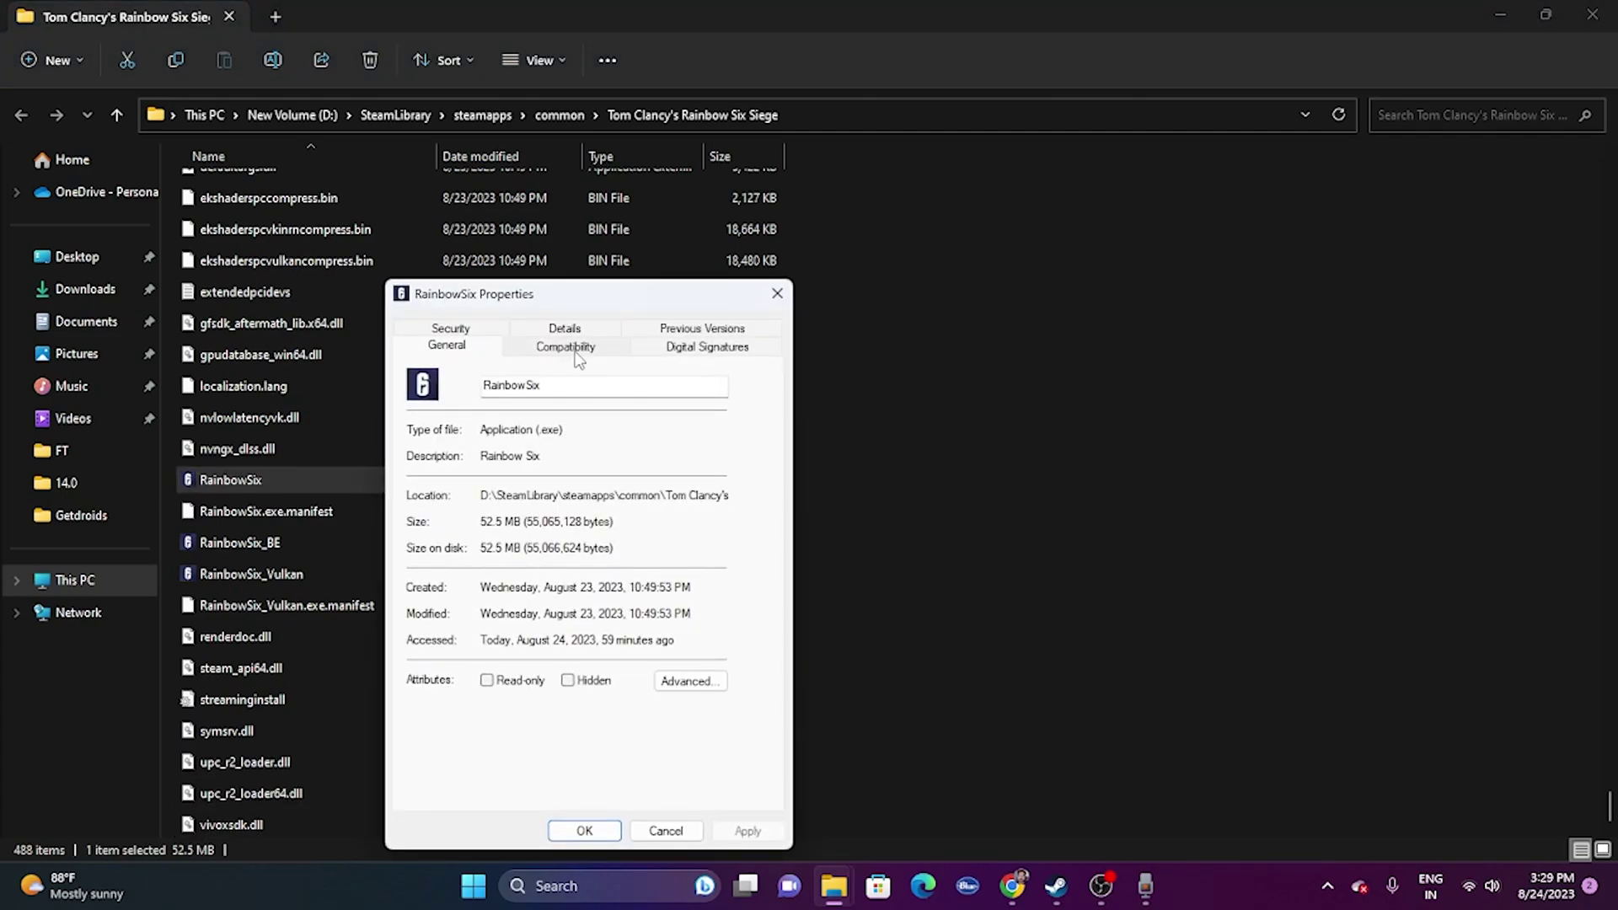
click(565, 349)
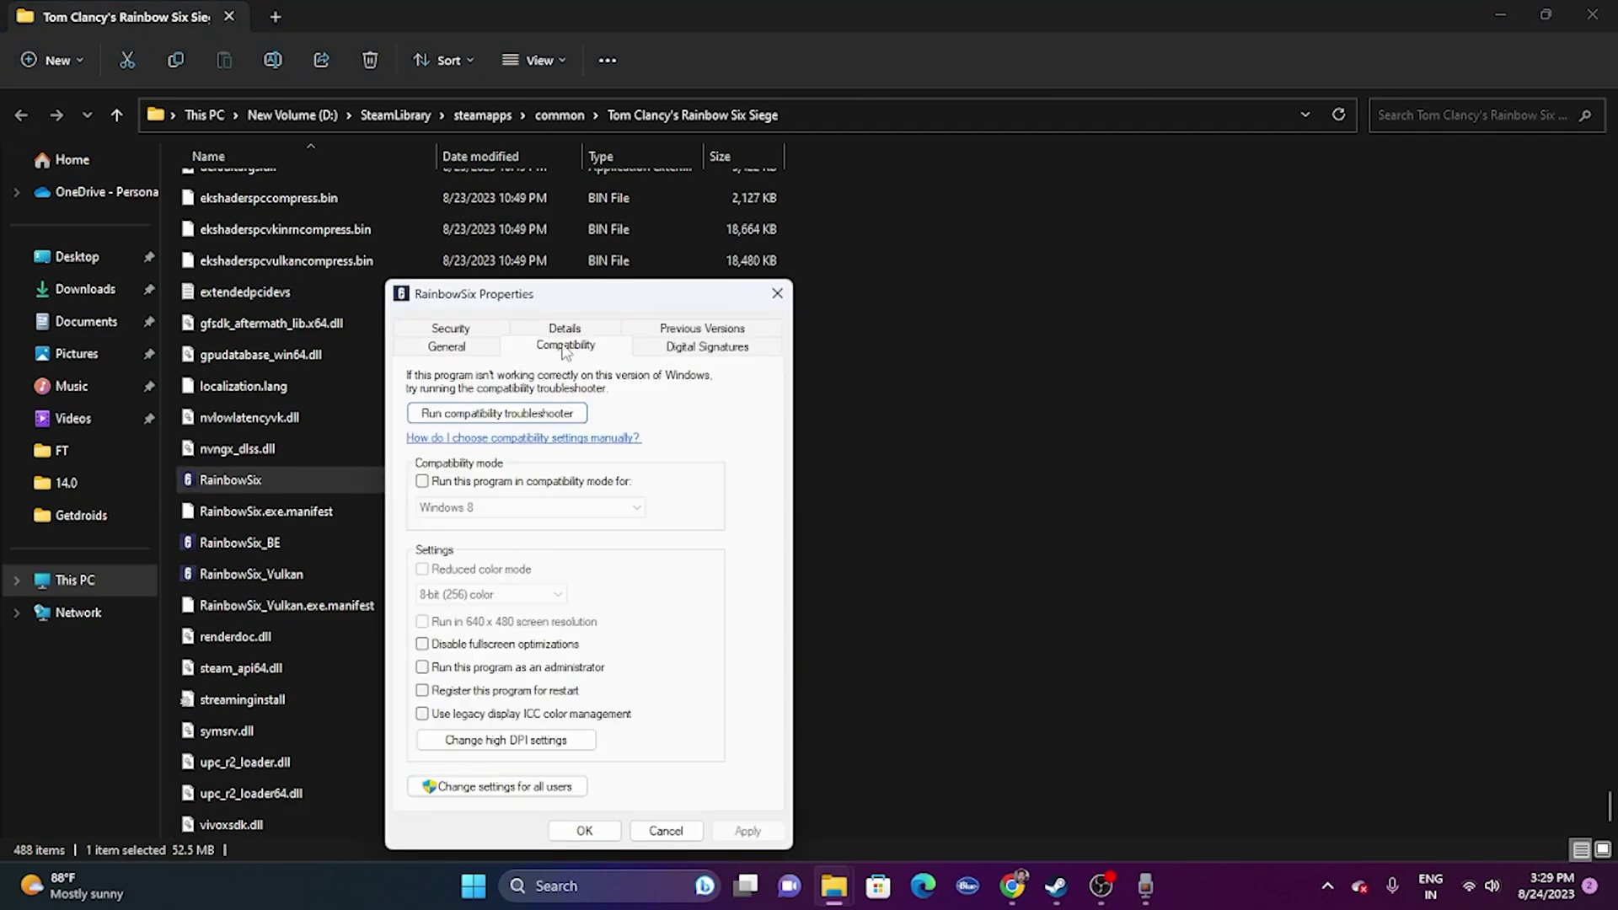
click(425, 670)
click(595, 832)
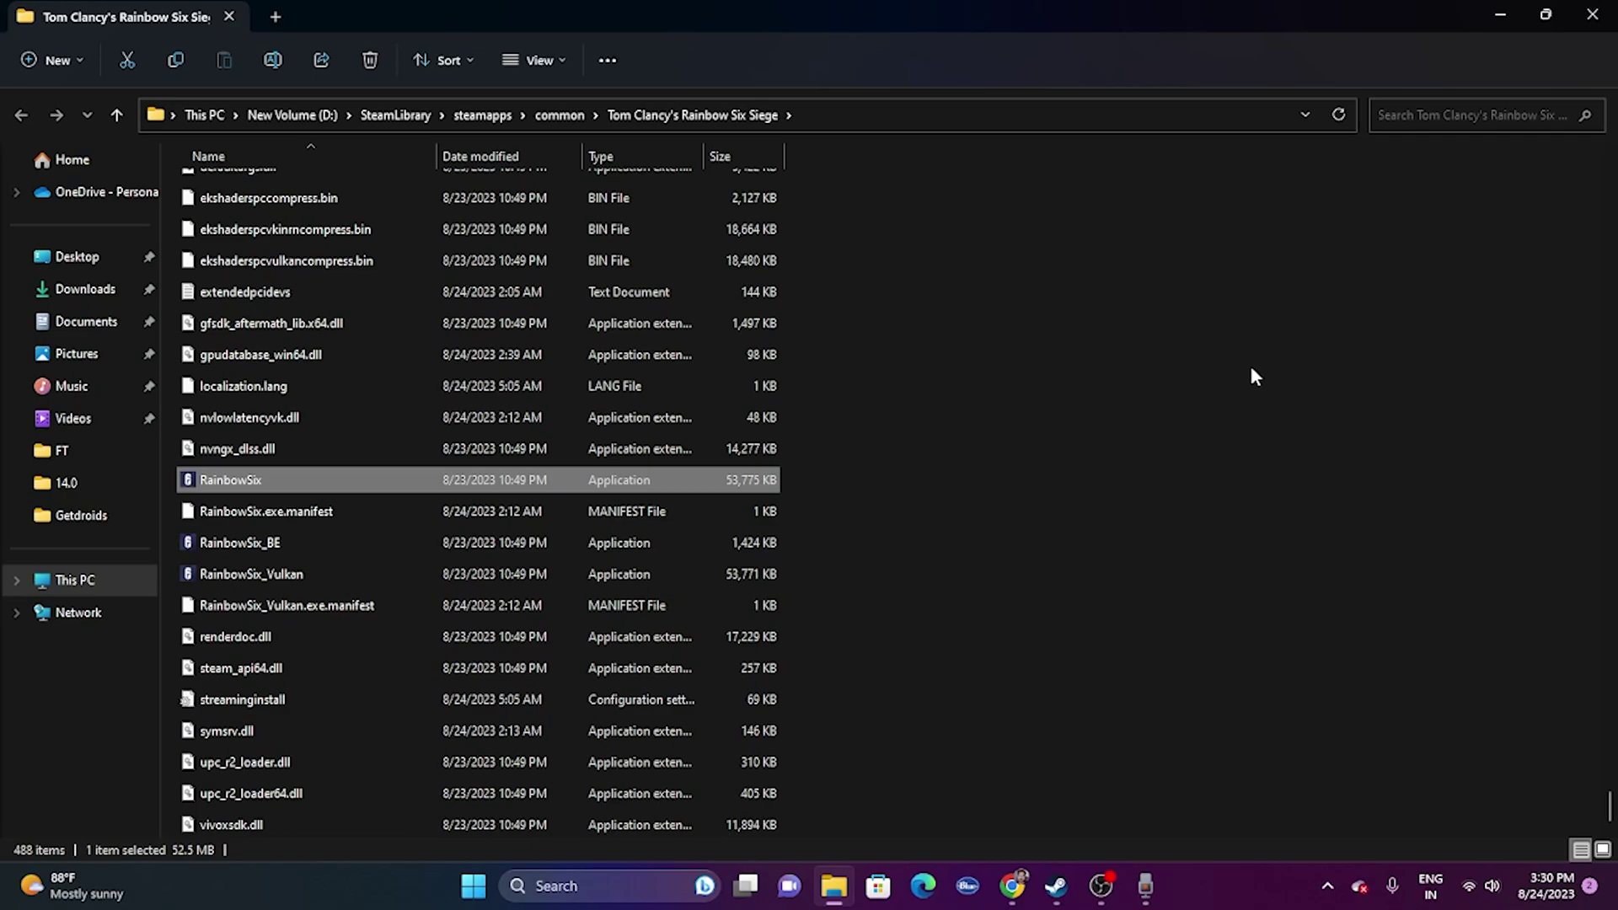
Enable compatibility mode for the RainbowSix application, choose Windows 8, and apply the change.
right_click(287, 479)
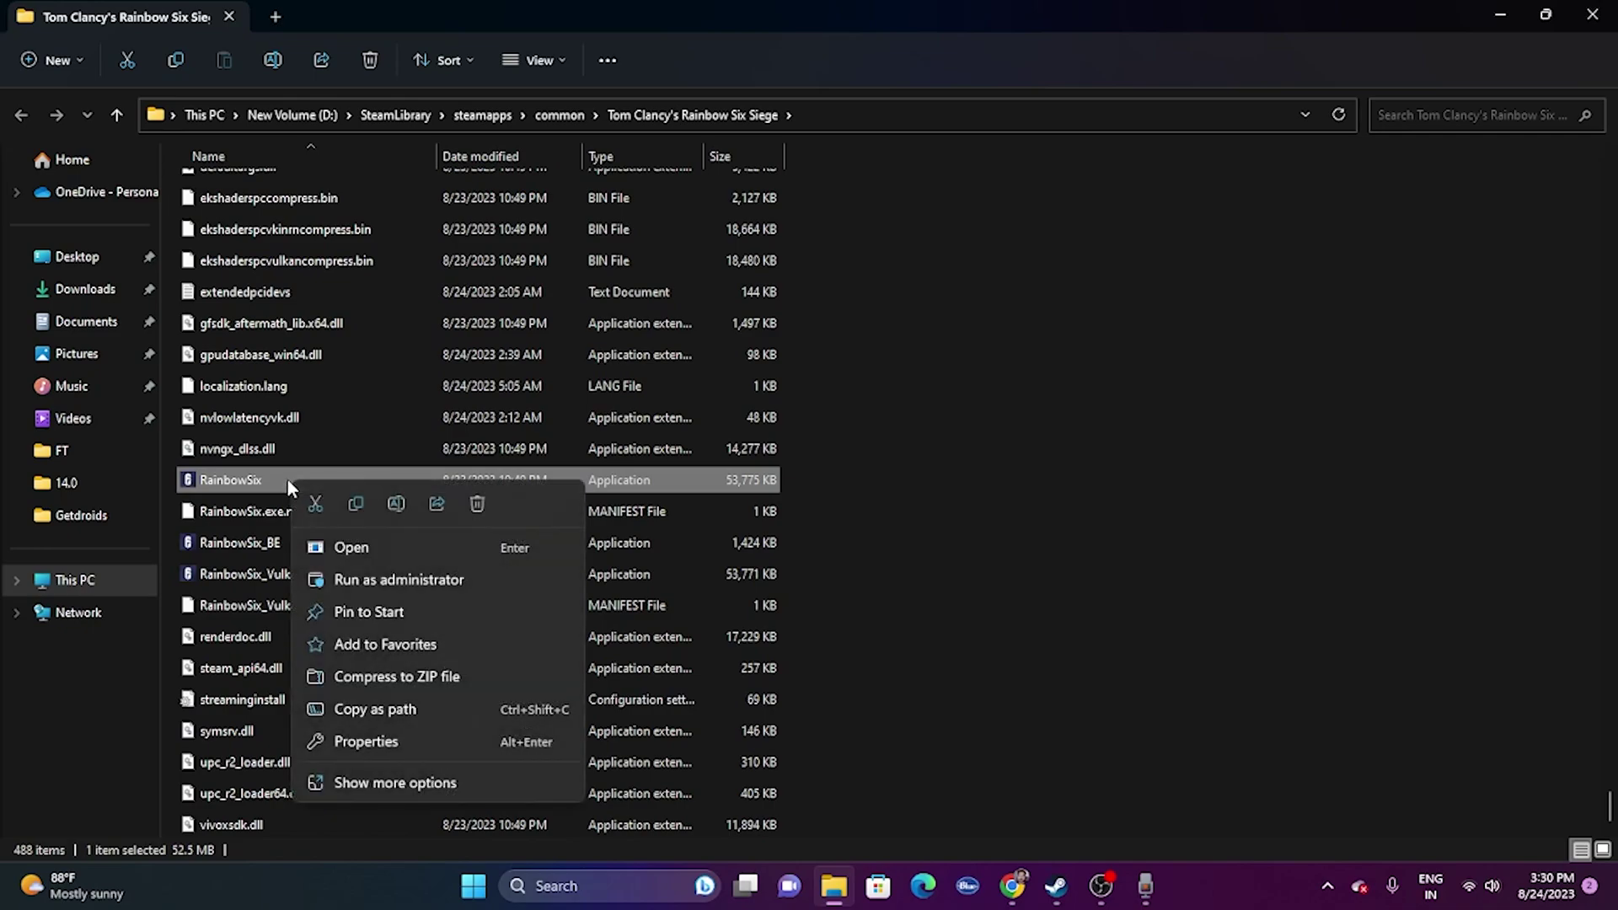
click(339, 781)
click(448, 758)
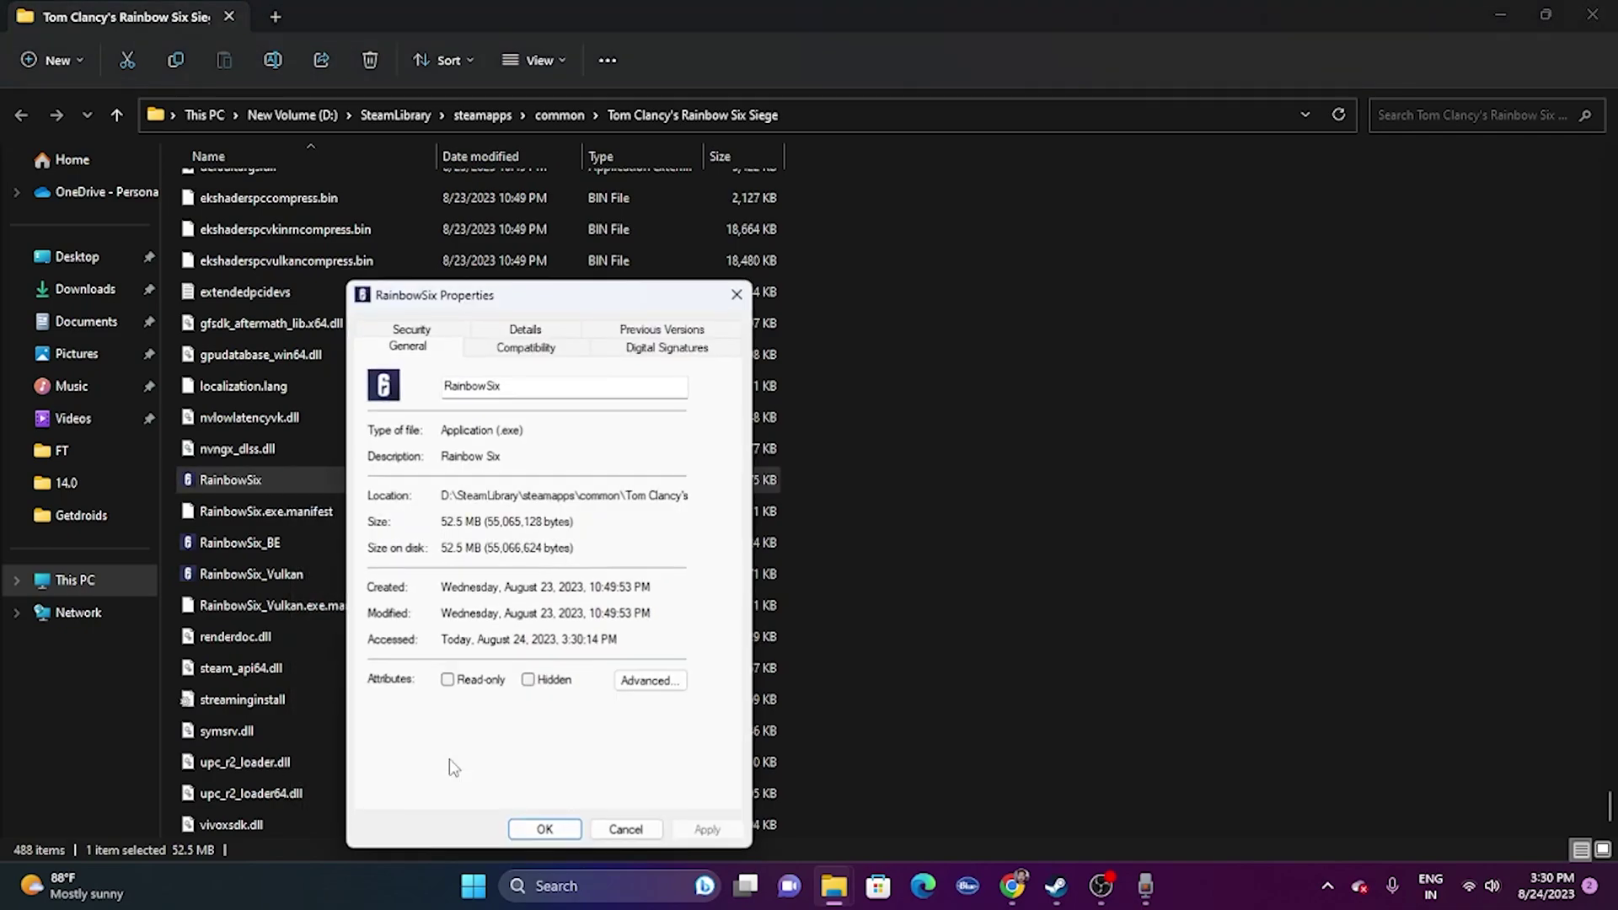
click(520, 349)
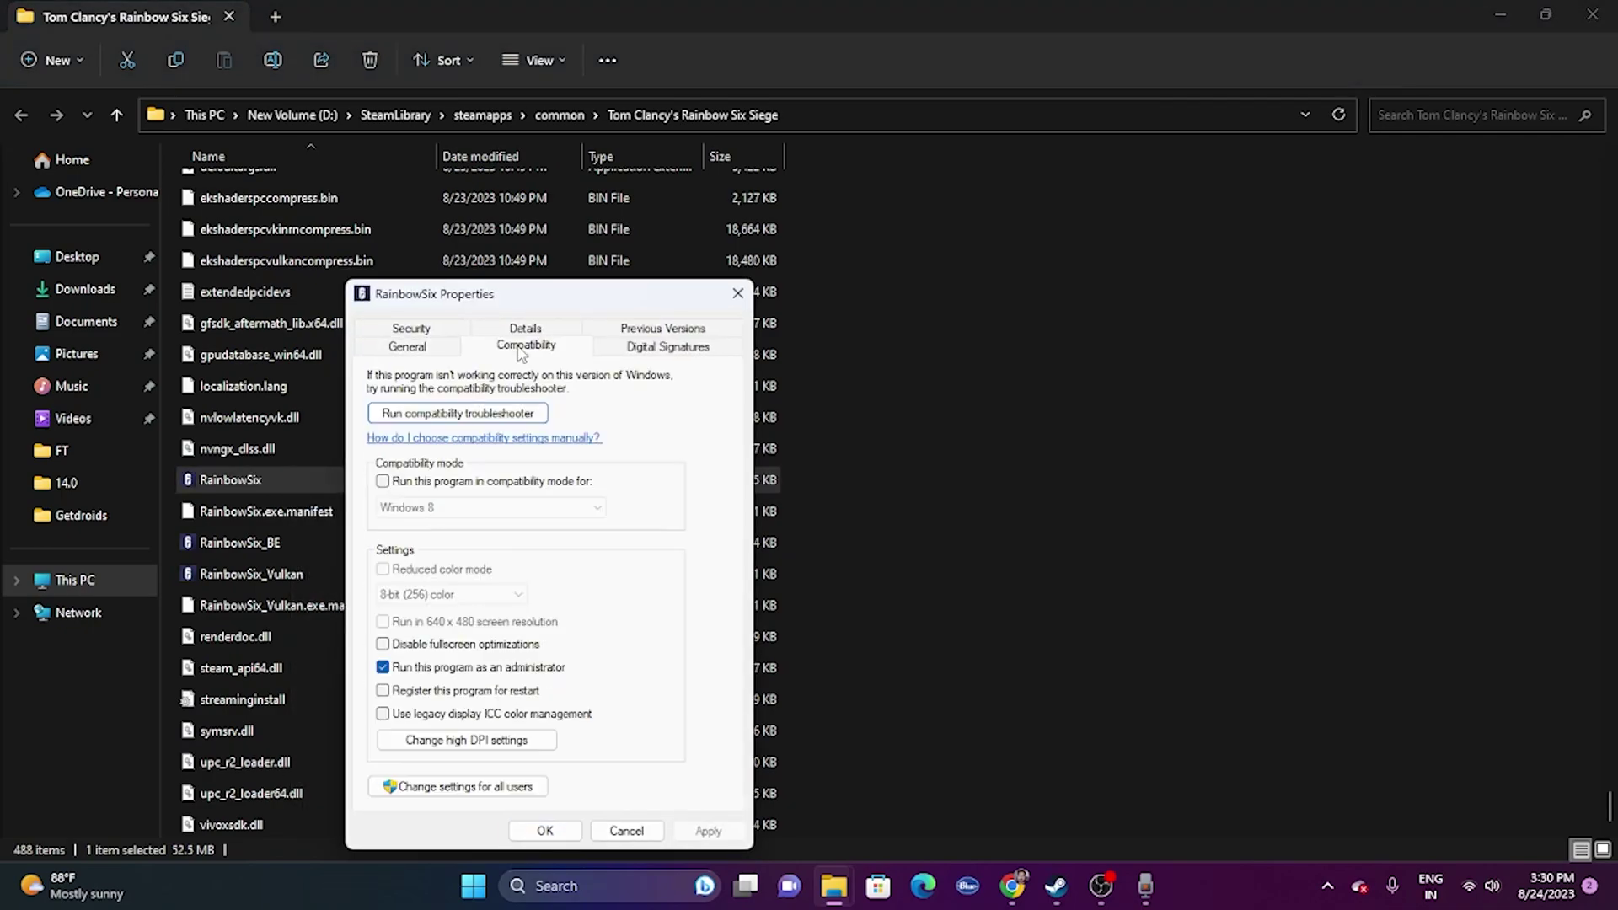
click(384, 483)
click(540, 518)
click(420, 569)
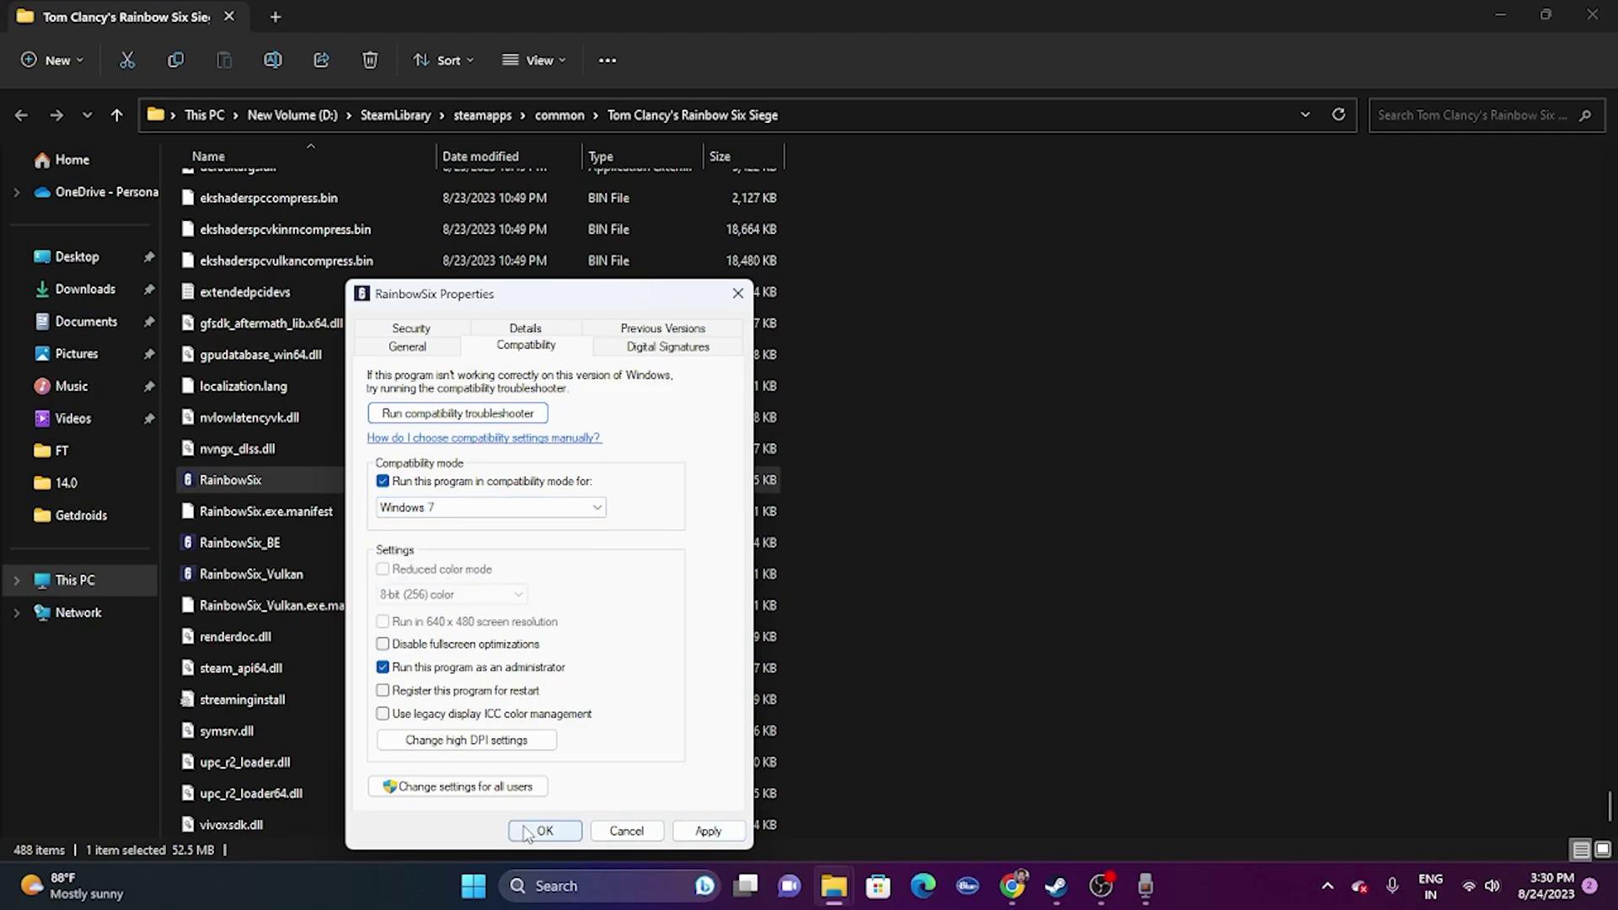
click(451, 510)
click(452, 578)
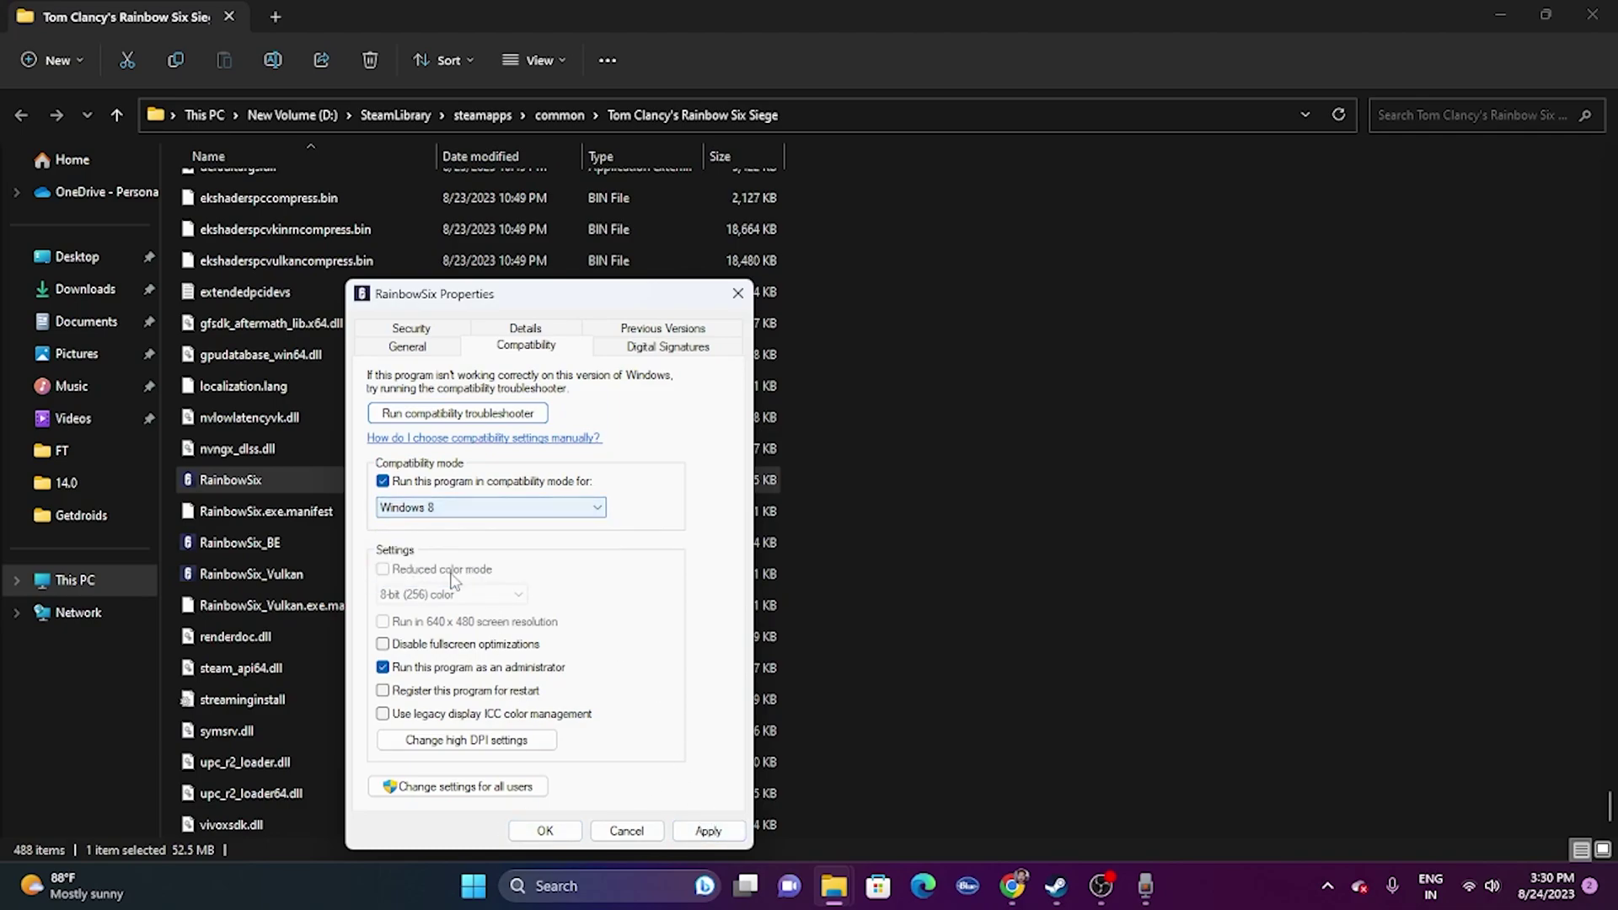
click(708, 831)
click(545, 831)
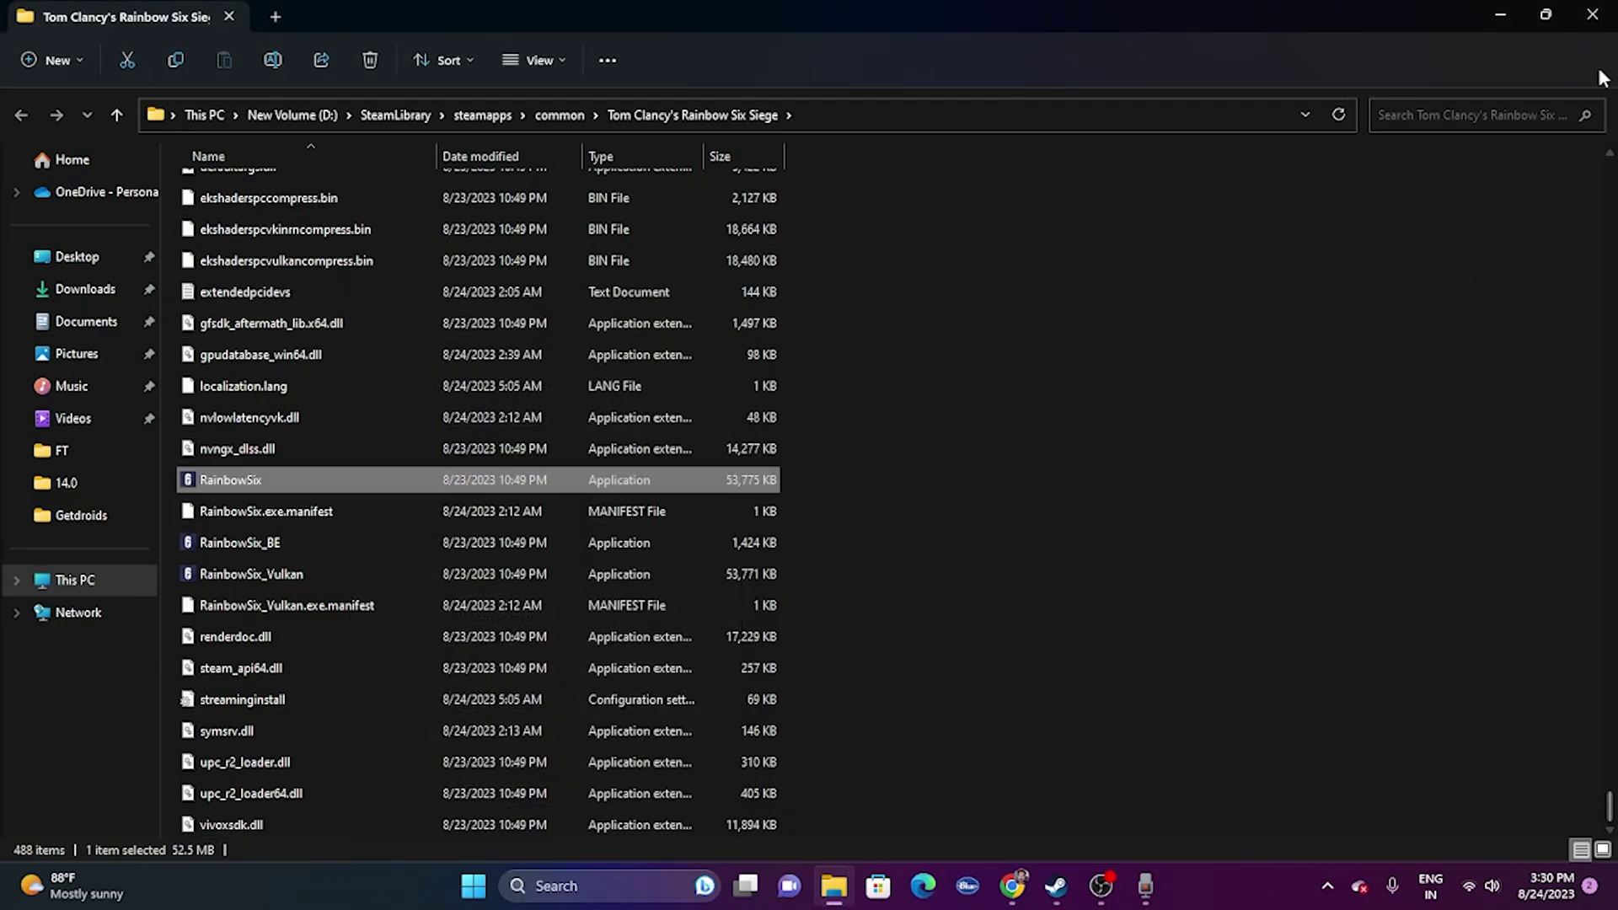
Close the game folder and the game's Steam properties window, leaving Steam minimised.
click(1592, 14)
click(1210, 141)
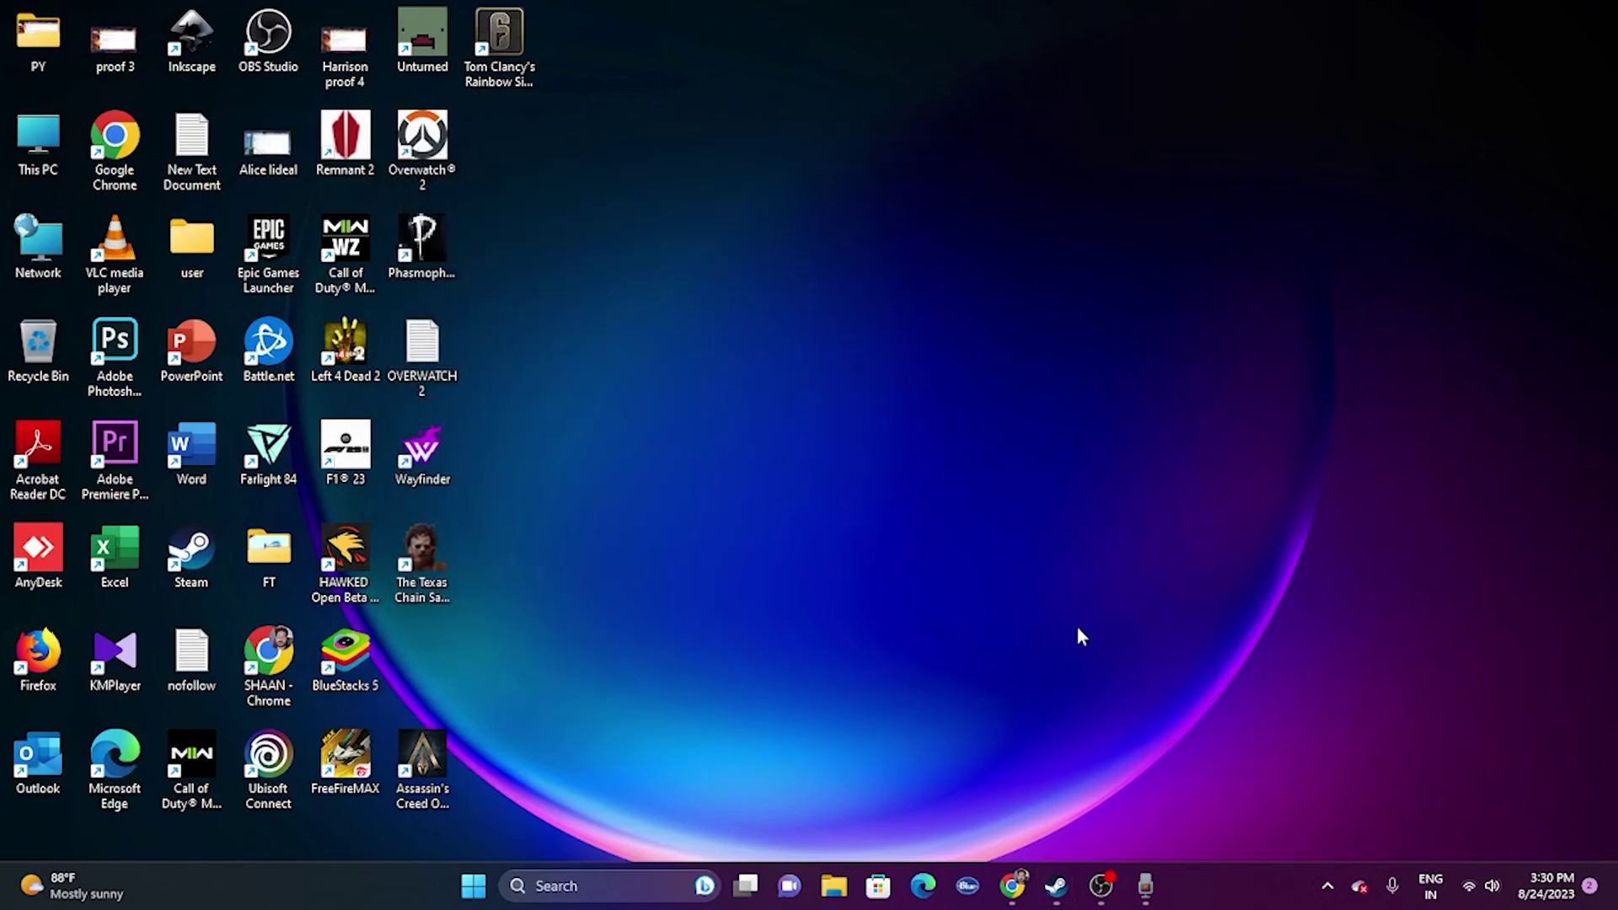
click(1056, 885)
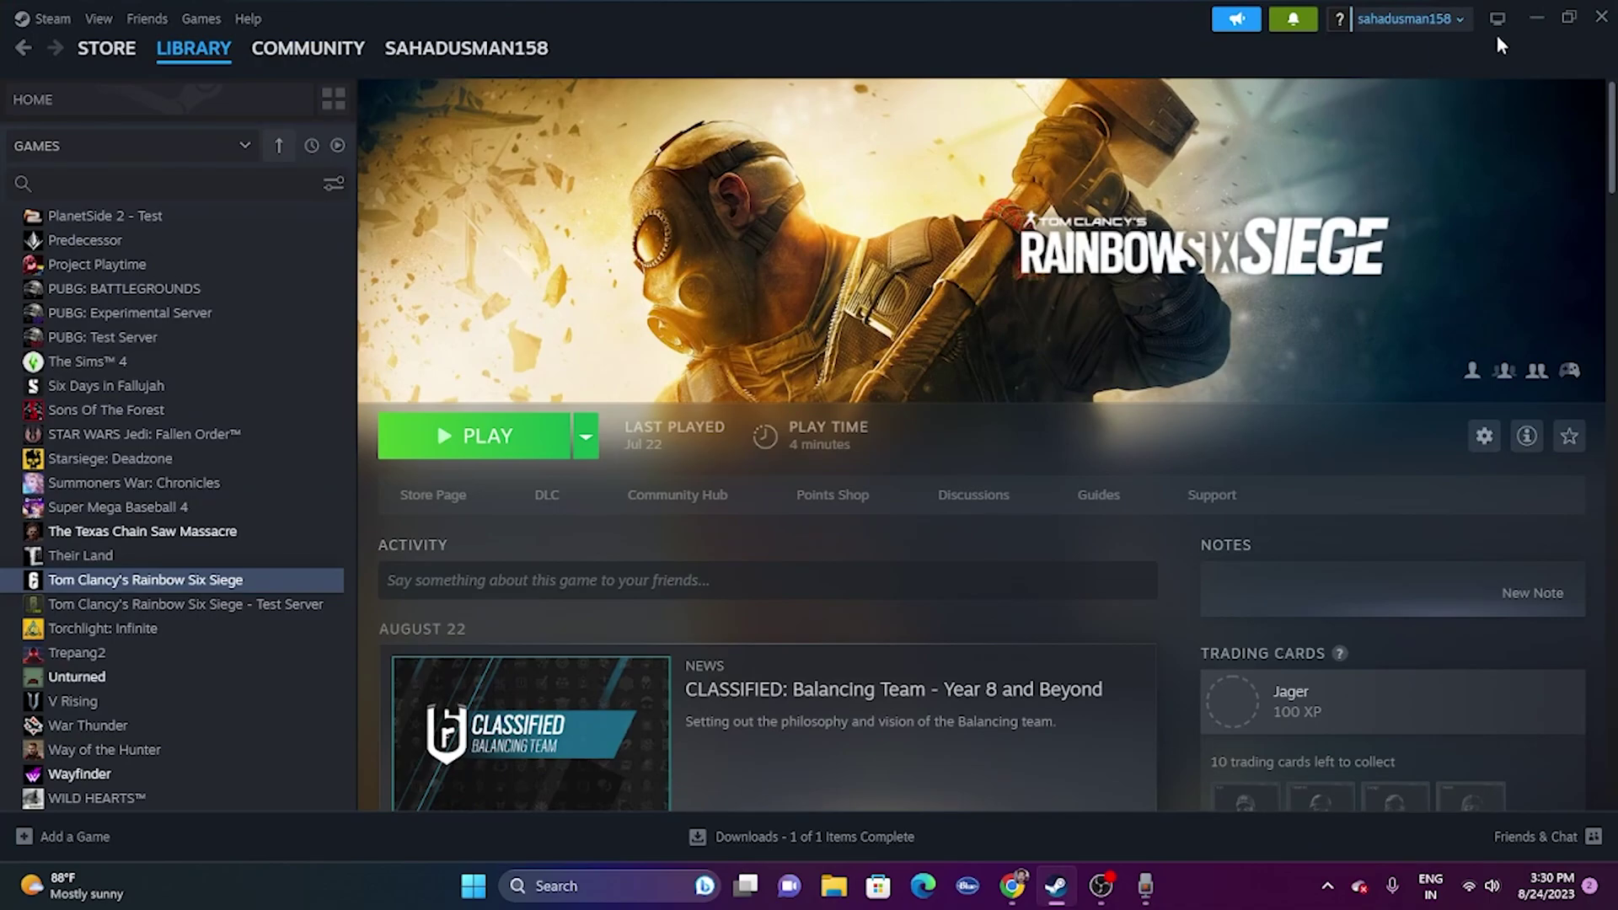
click(1532, 34)
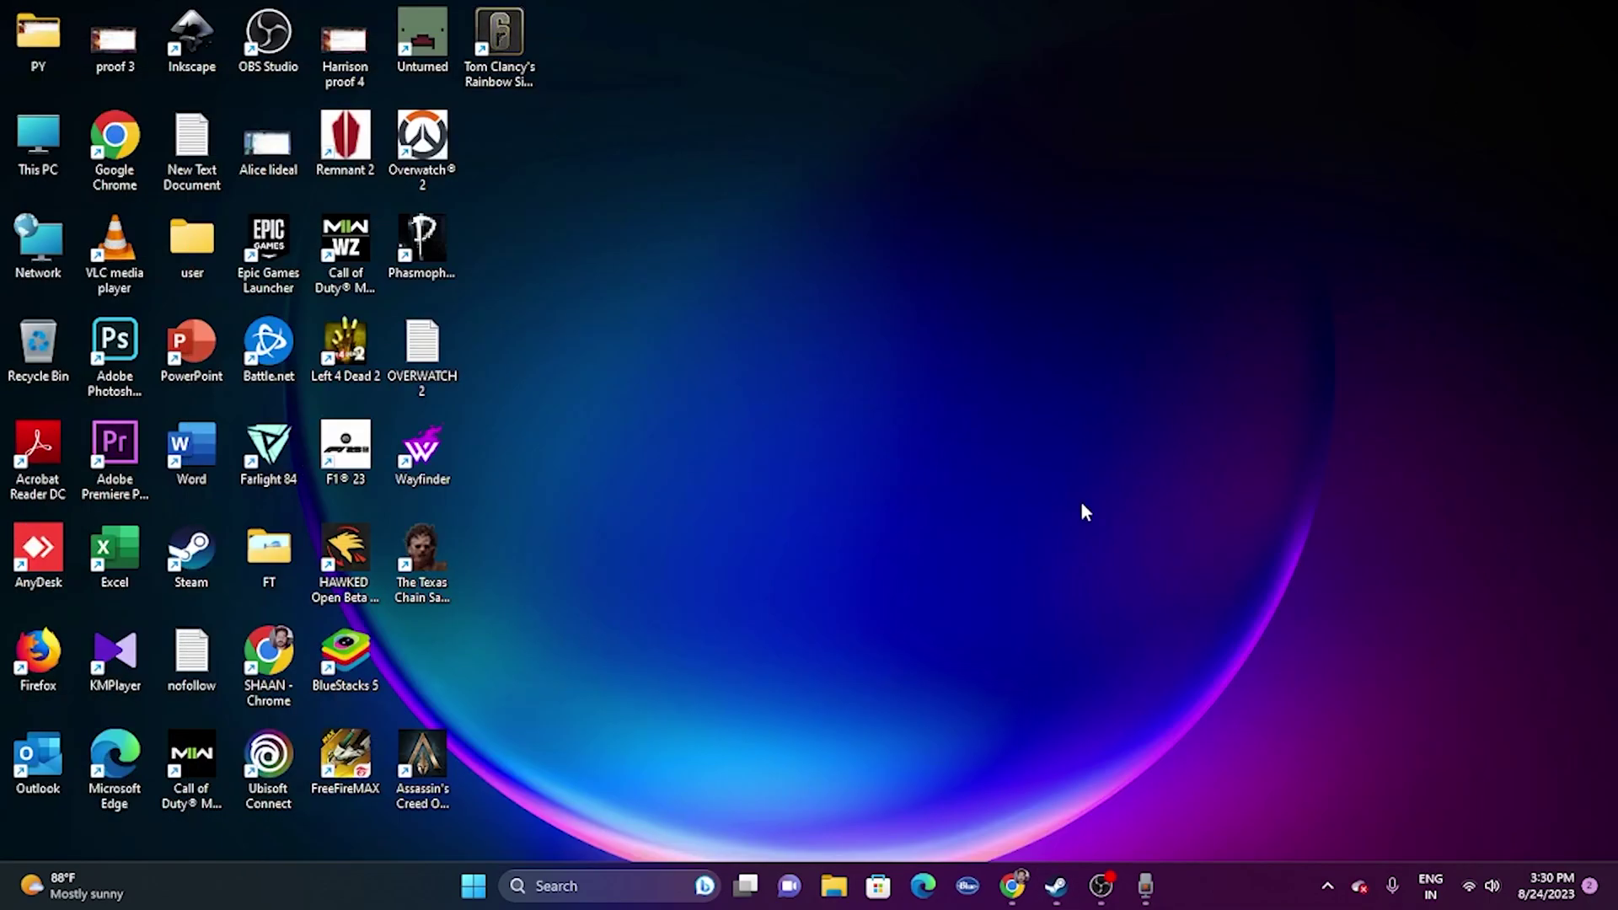
Check the automatic time and time zone options in the Windows date and time settings.
click(566, 885)
click(621, 476)
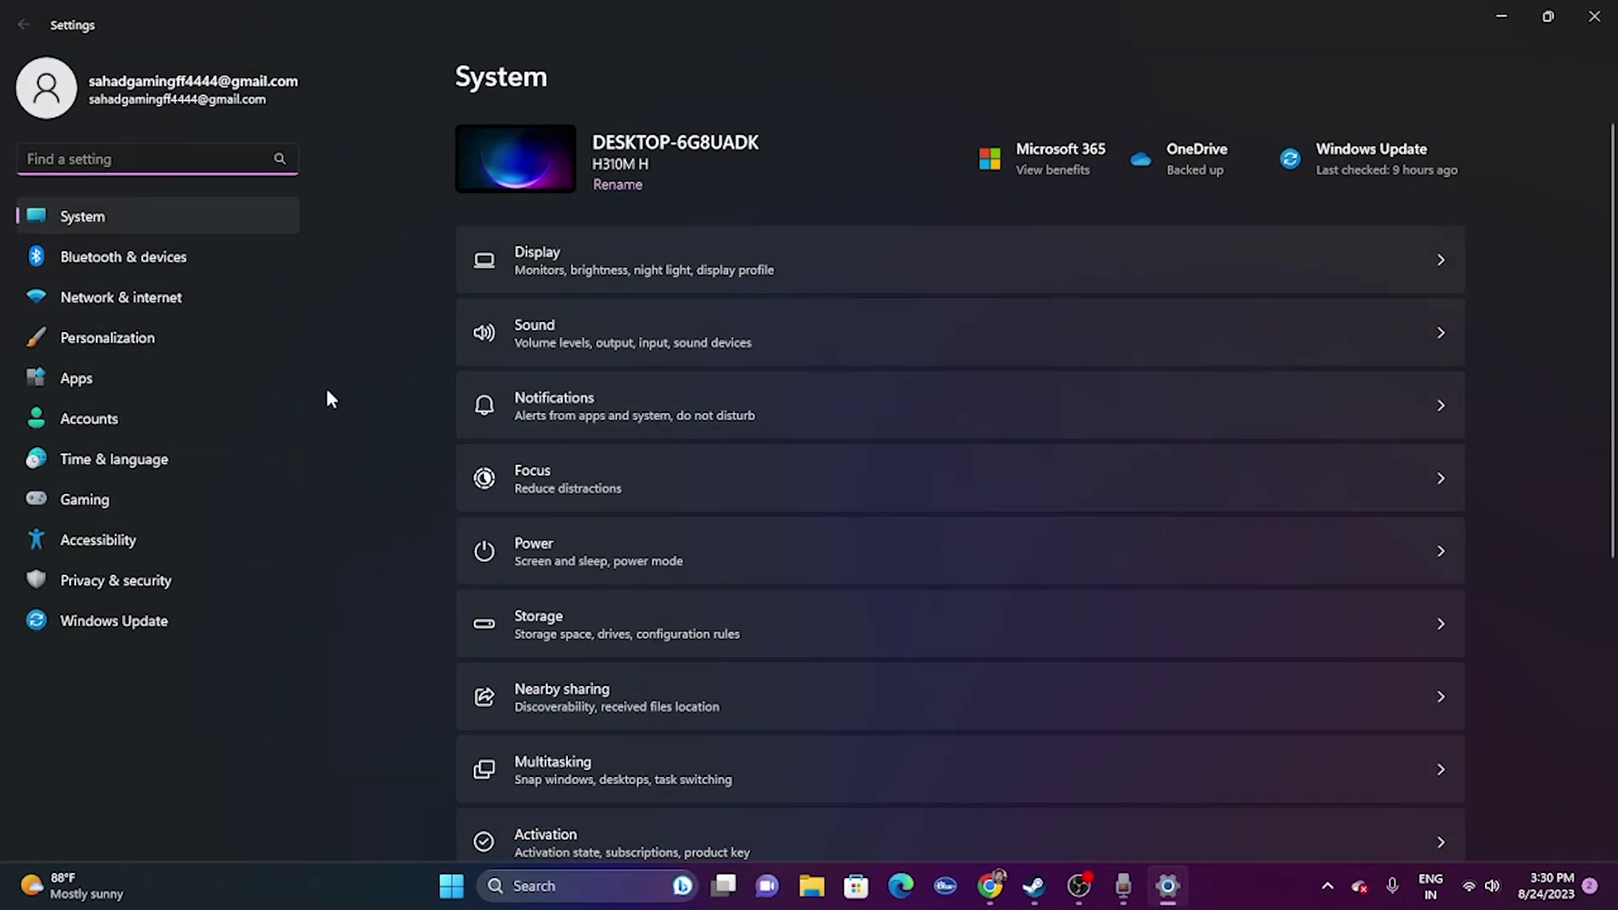
click(156, 458)
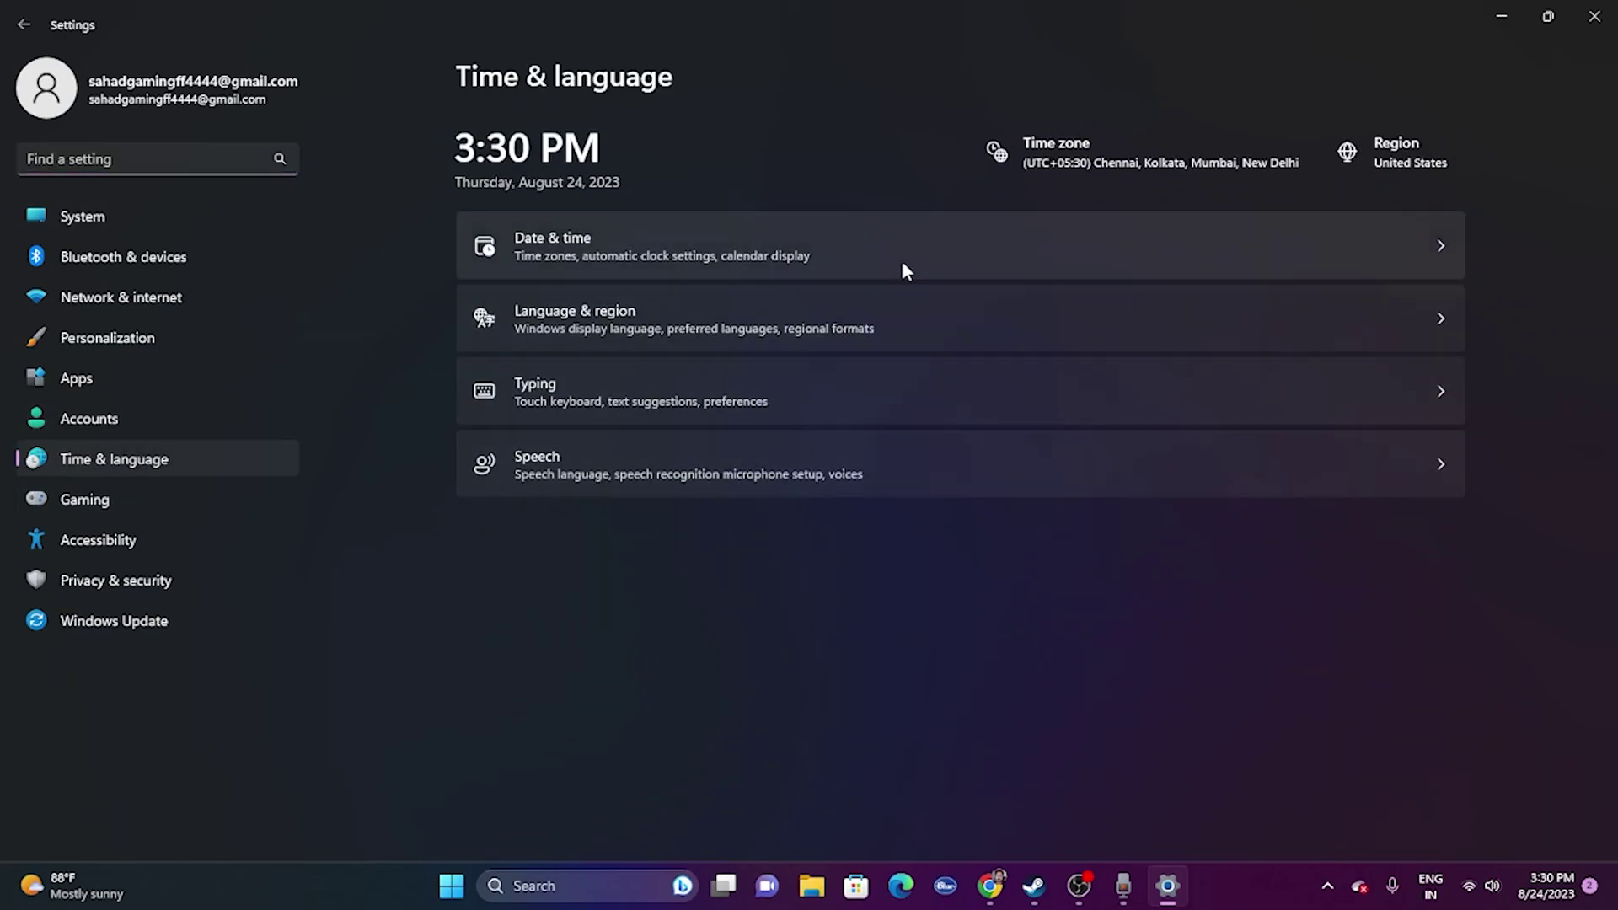
click(572, 241)
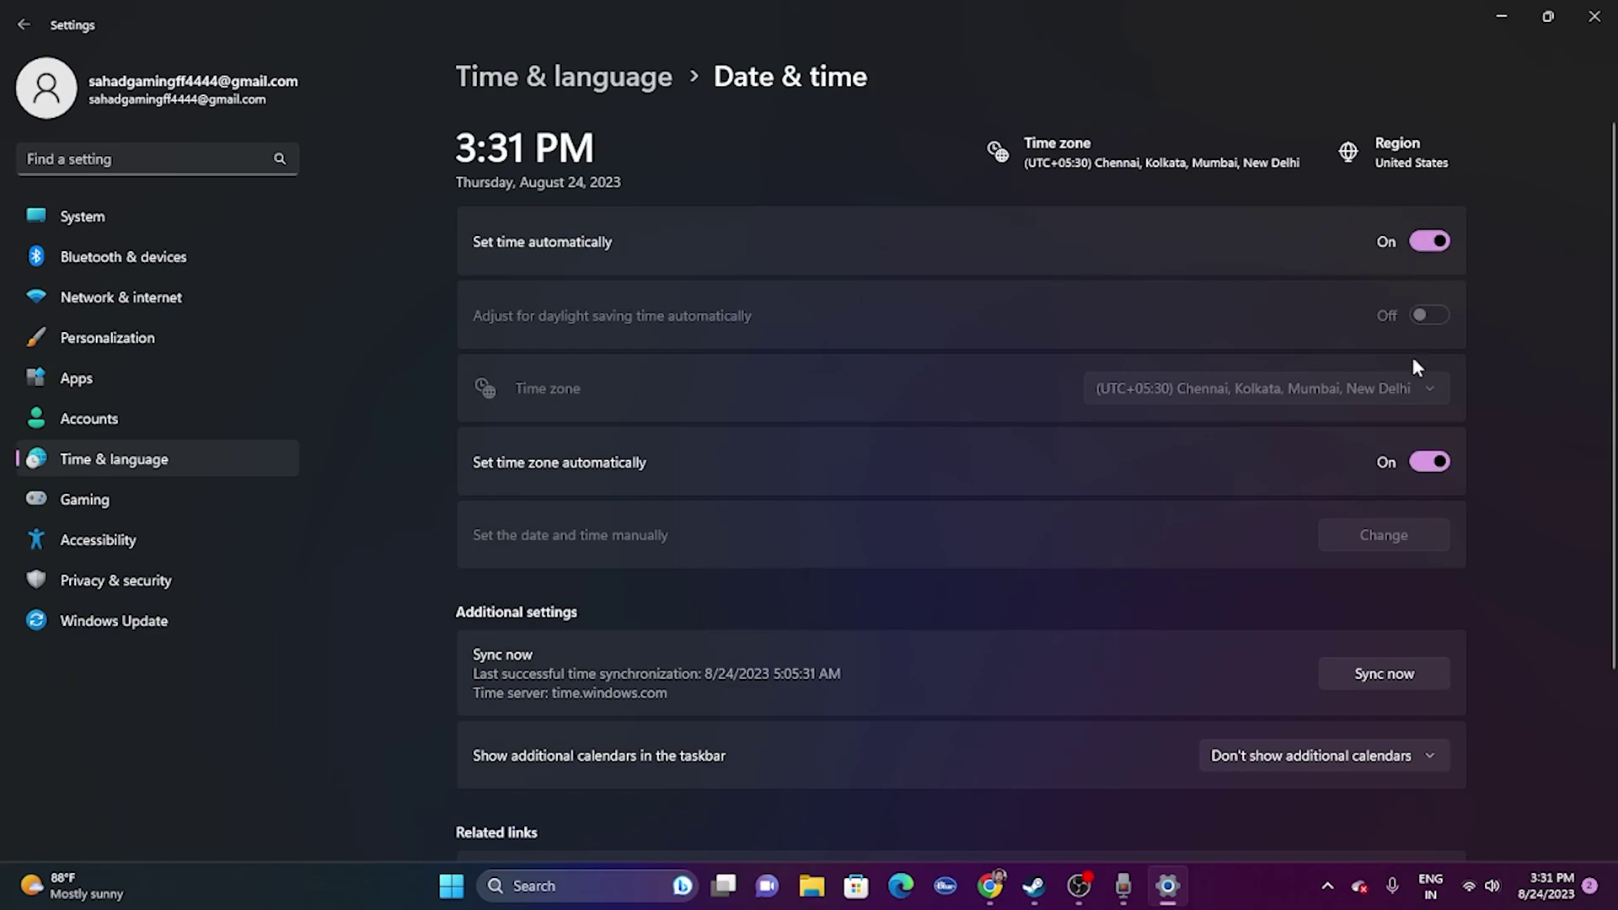
click(24, 24)
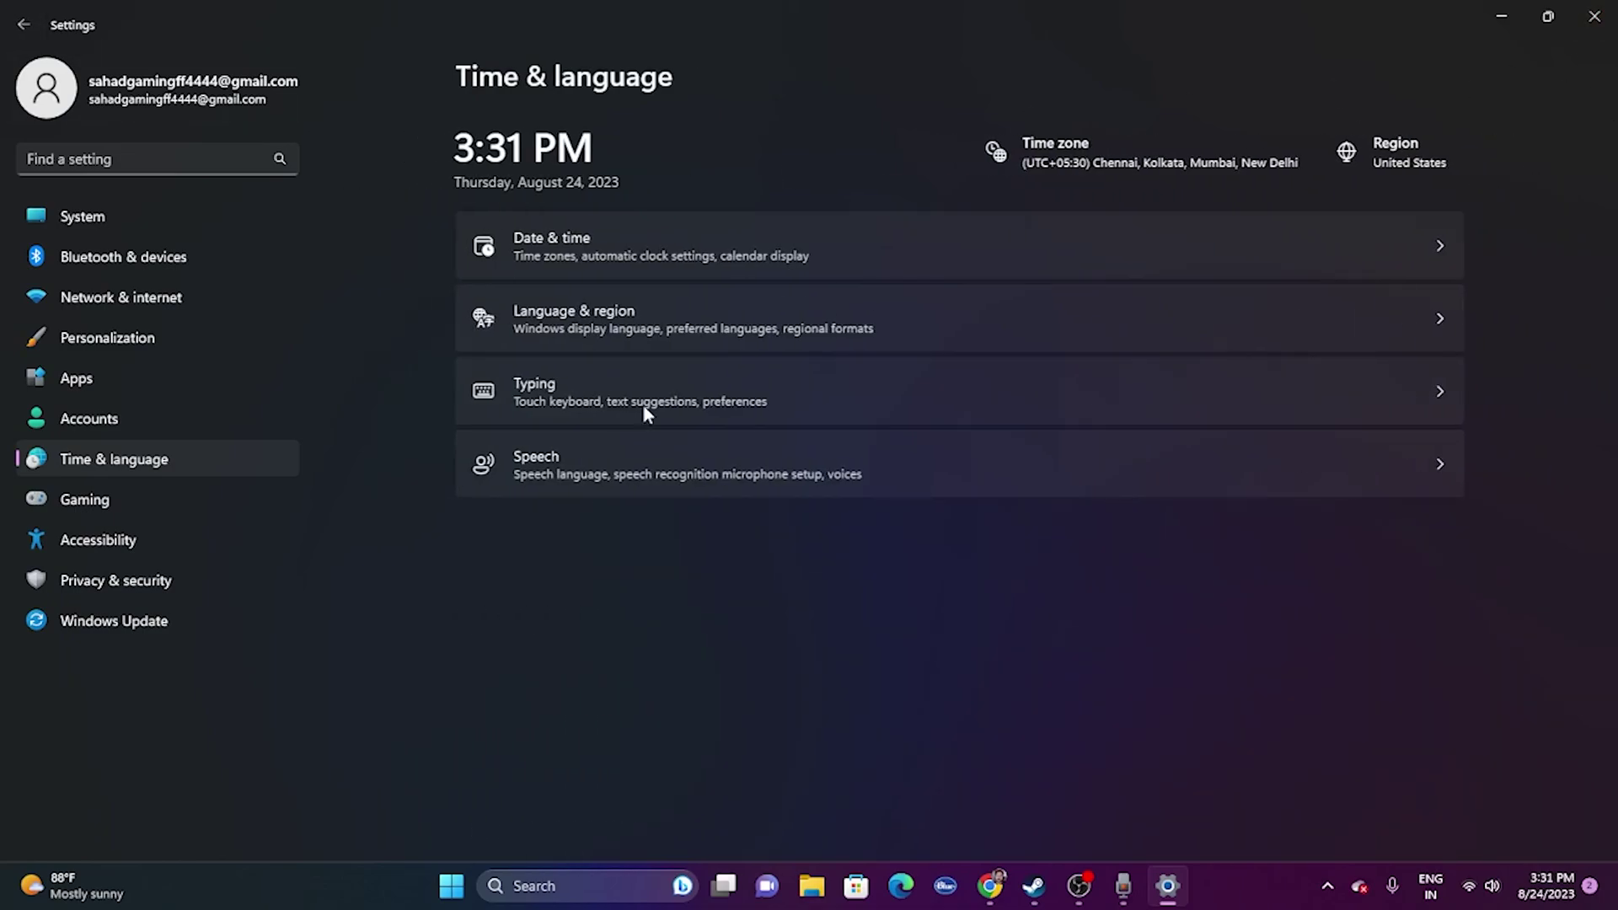
Check the country or region in the Windows language and region settings, and close Settings.
click(616, 321)
click(1399, 449)
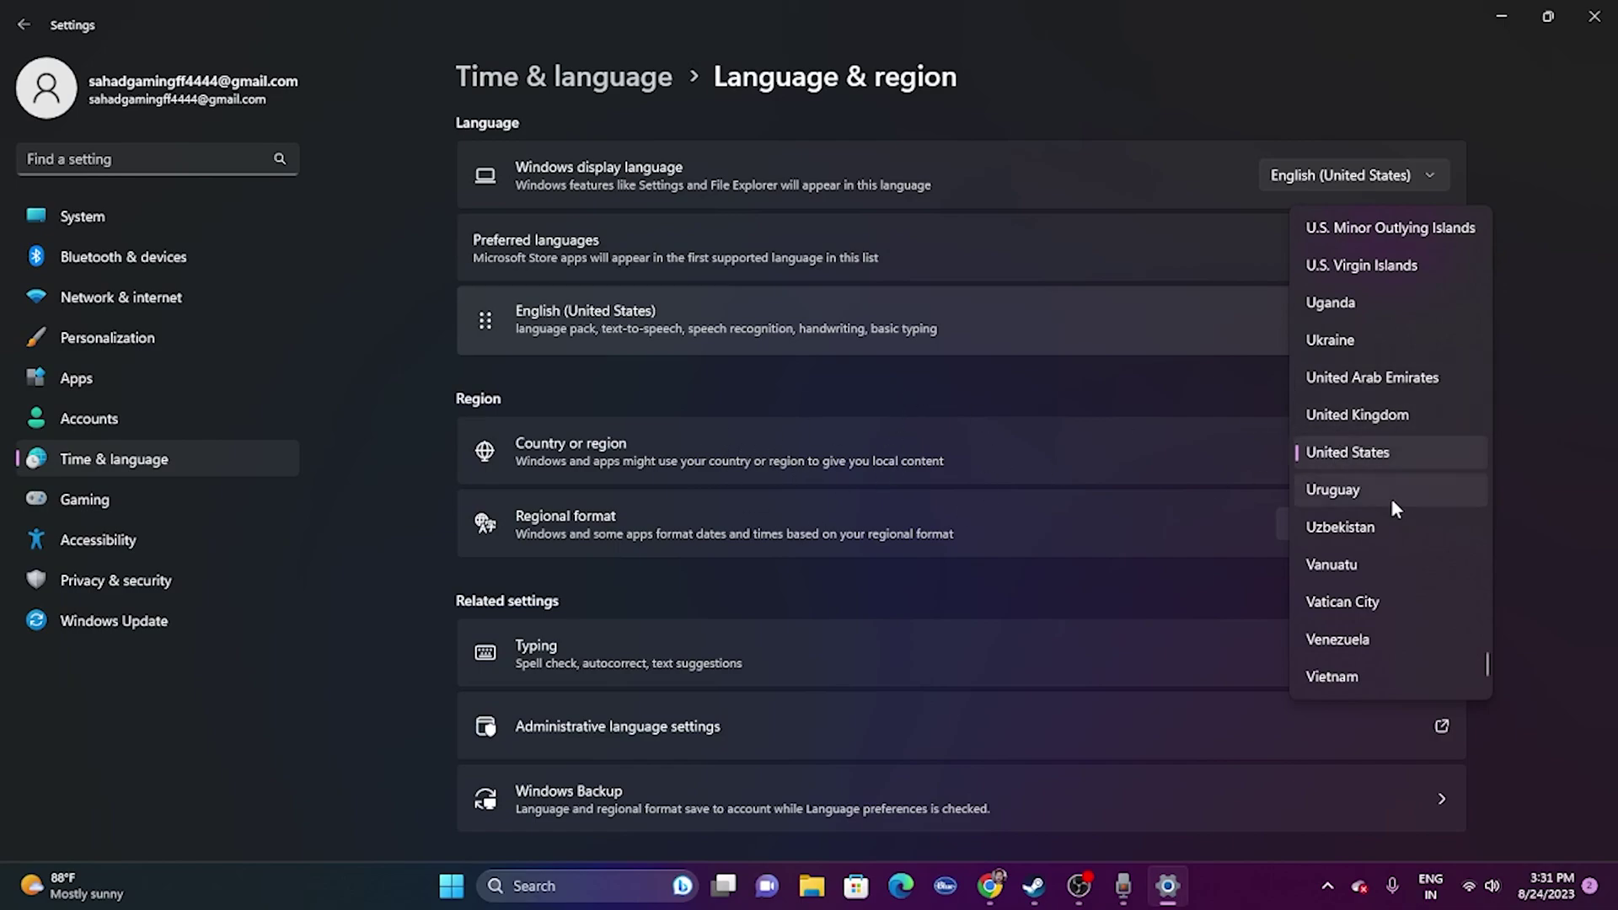
click(1556, 357)
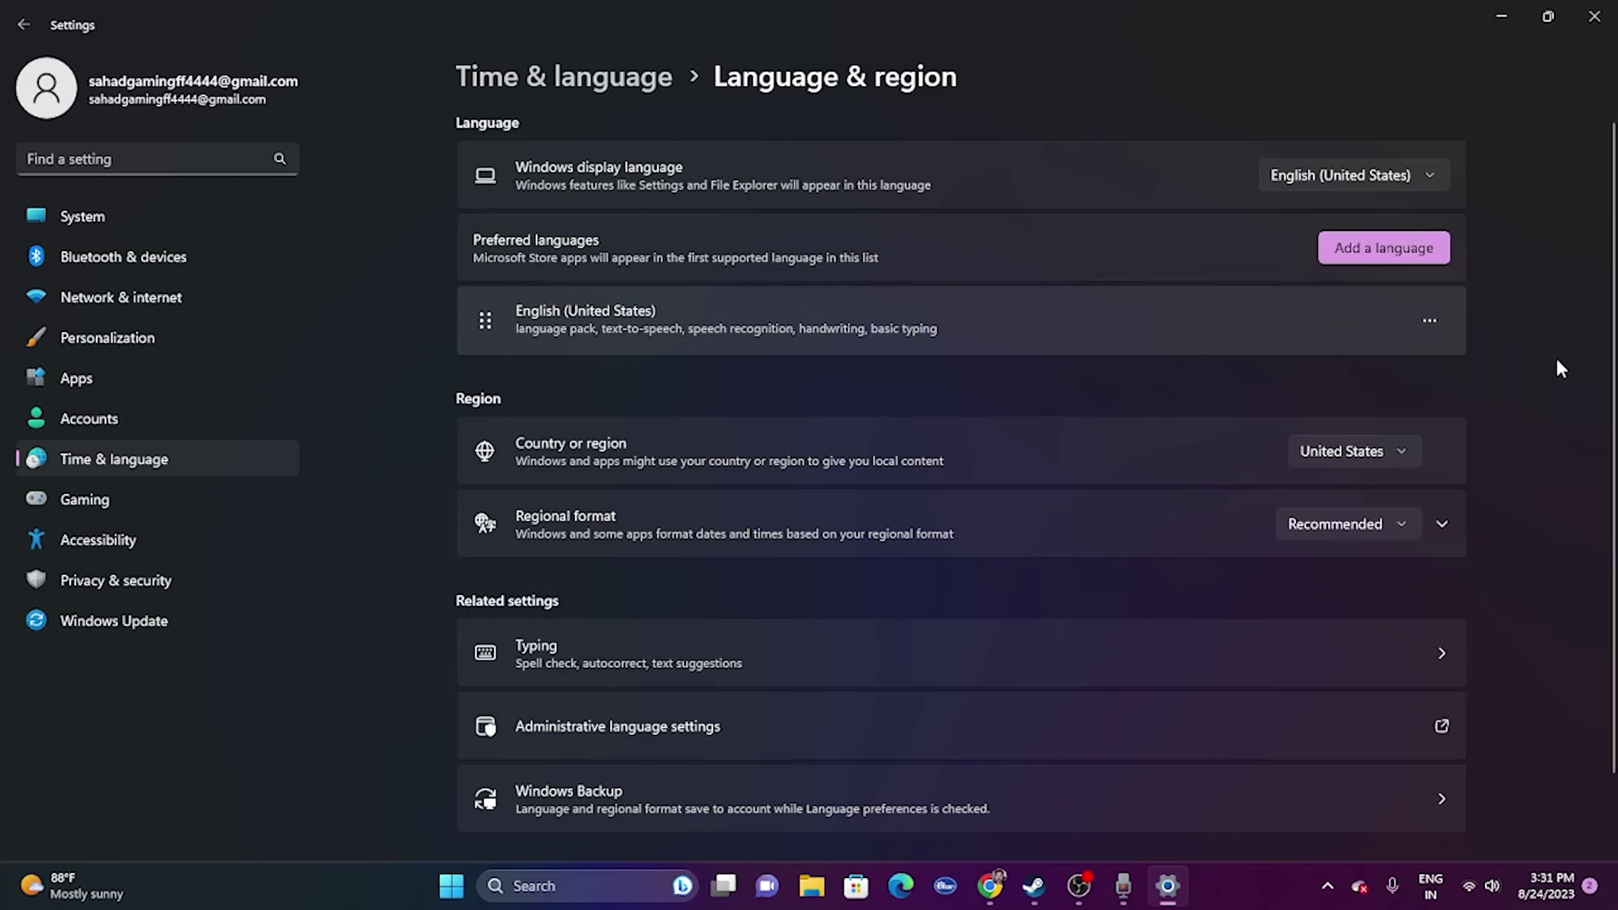
click(1596, 19)
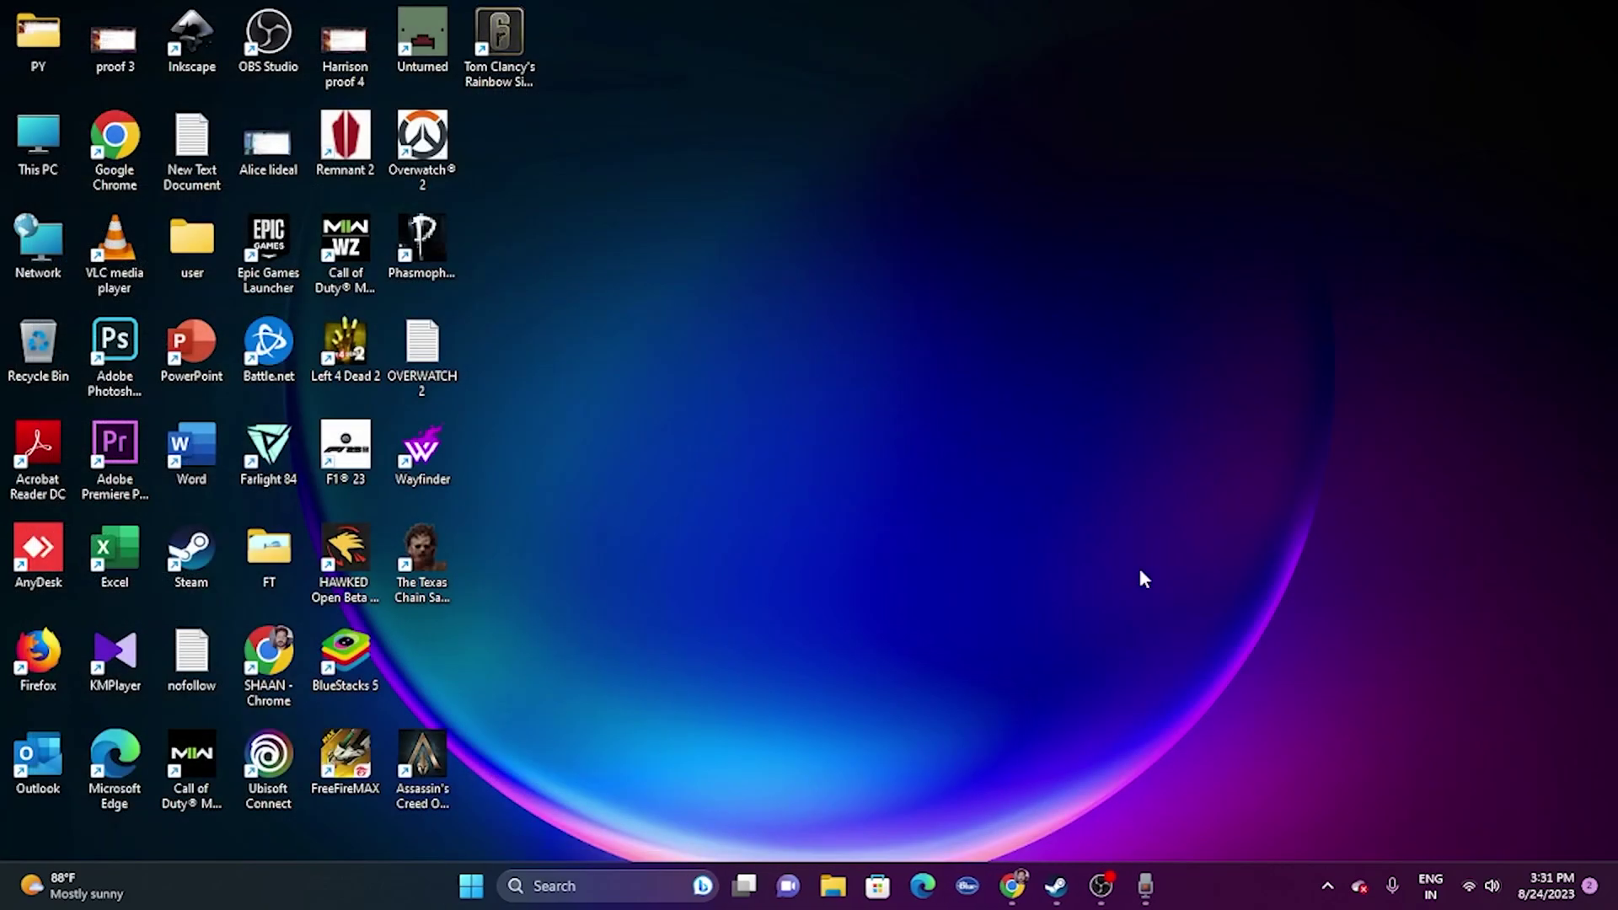
Restore Steam, view the contents of the Documents folder in File Explorer, and close the folder window.
click(1056, 885)
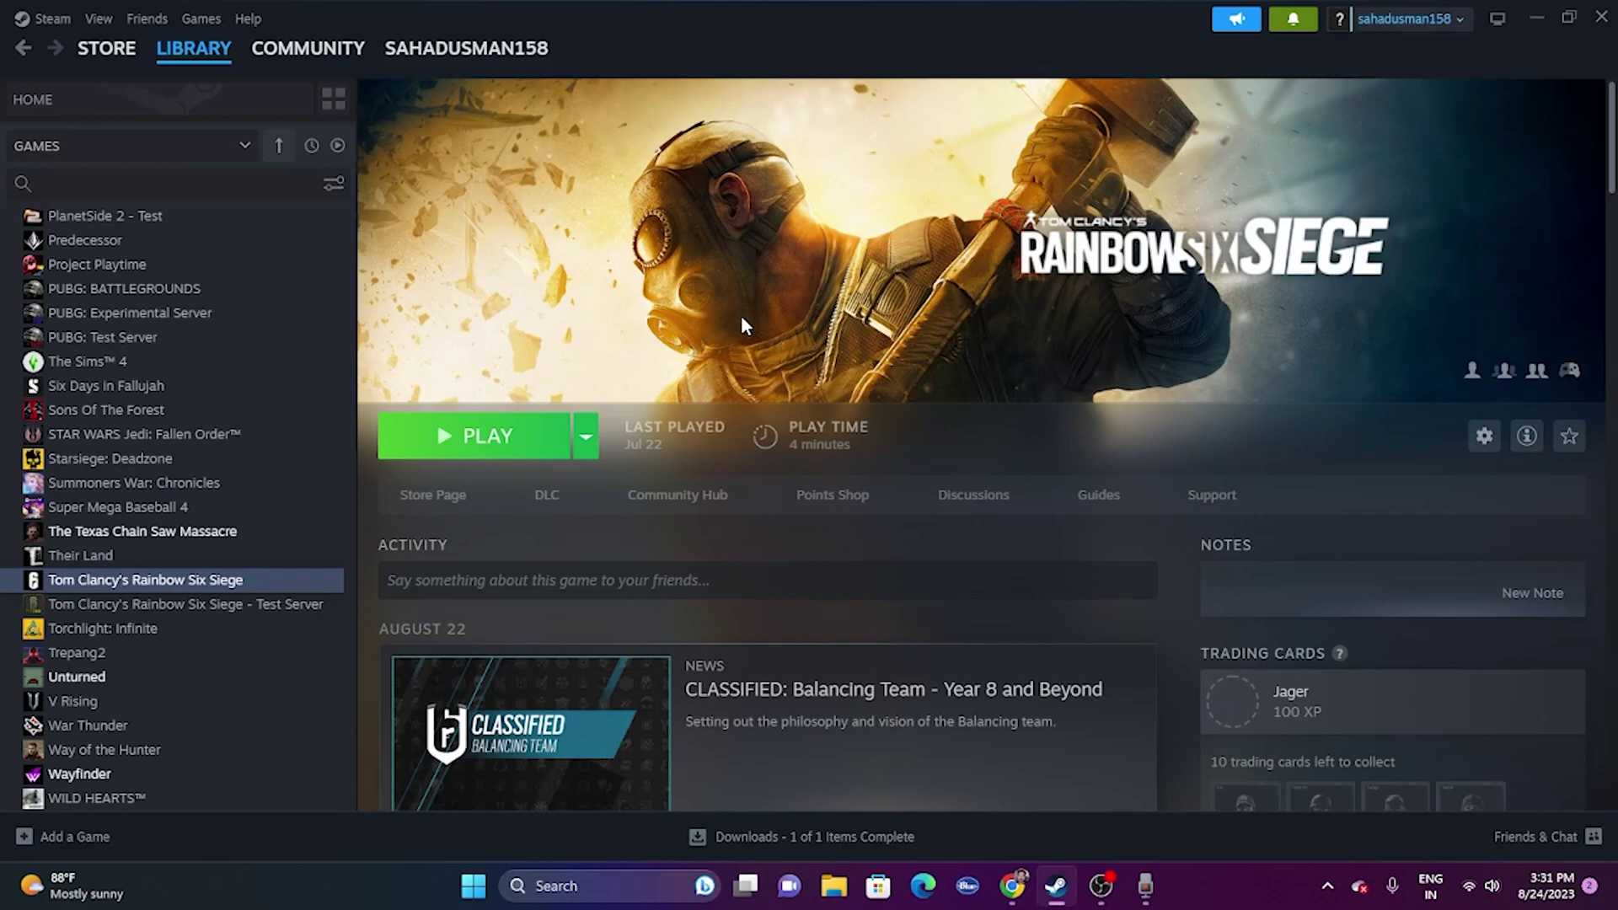
click(833, 885)
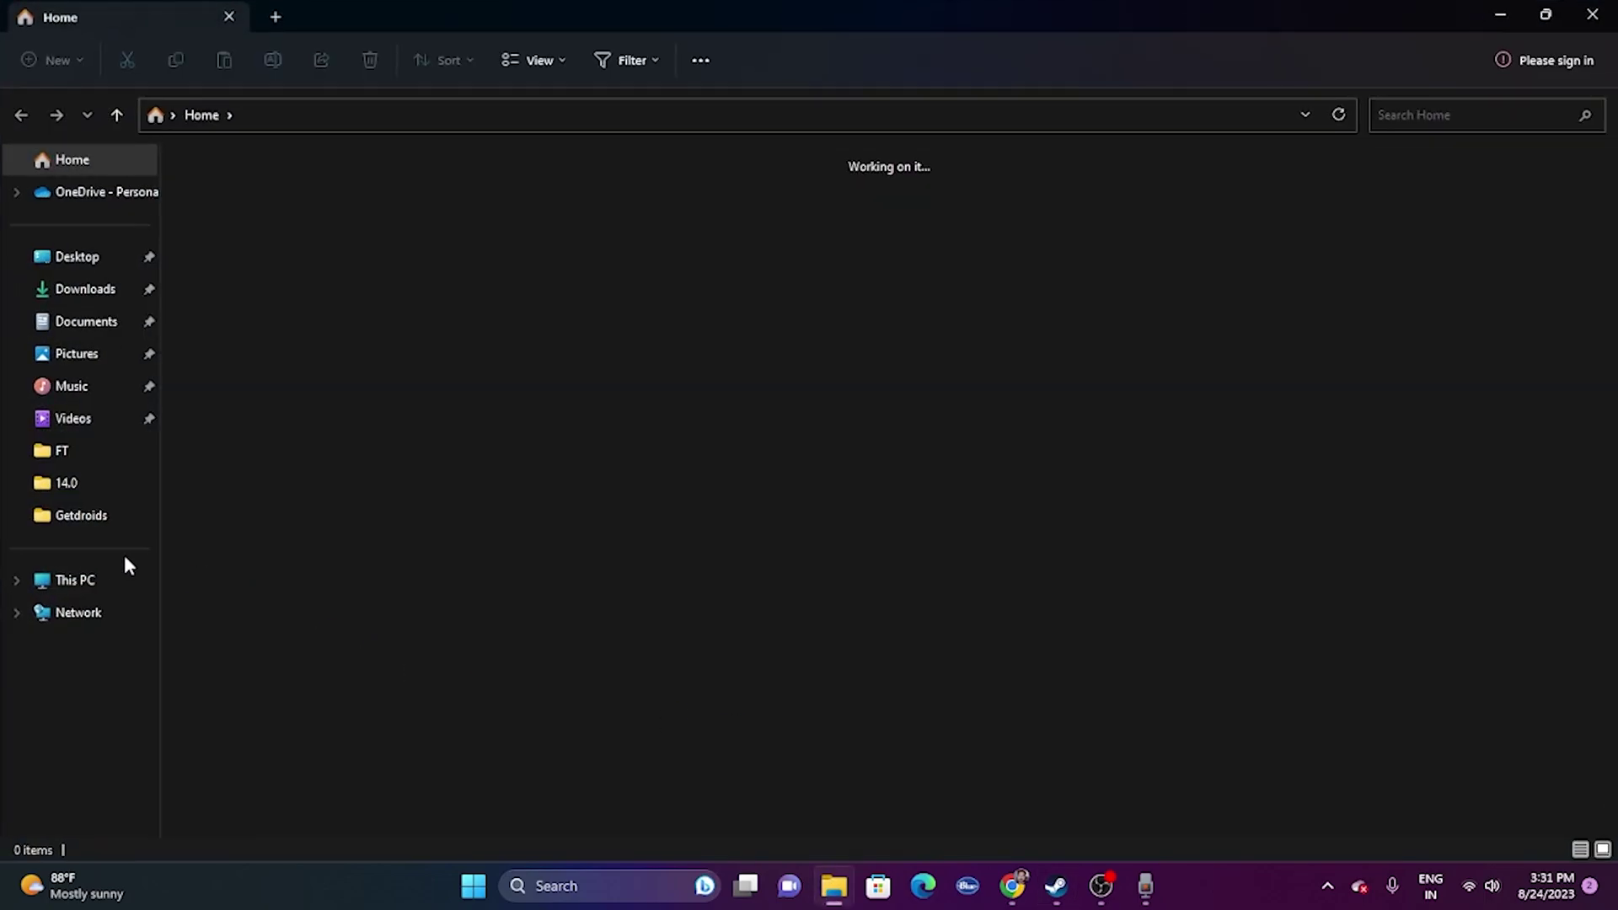
click(126, 580)
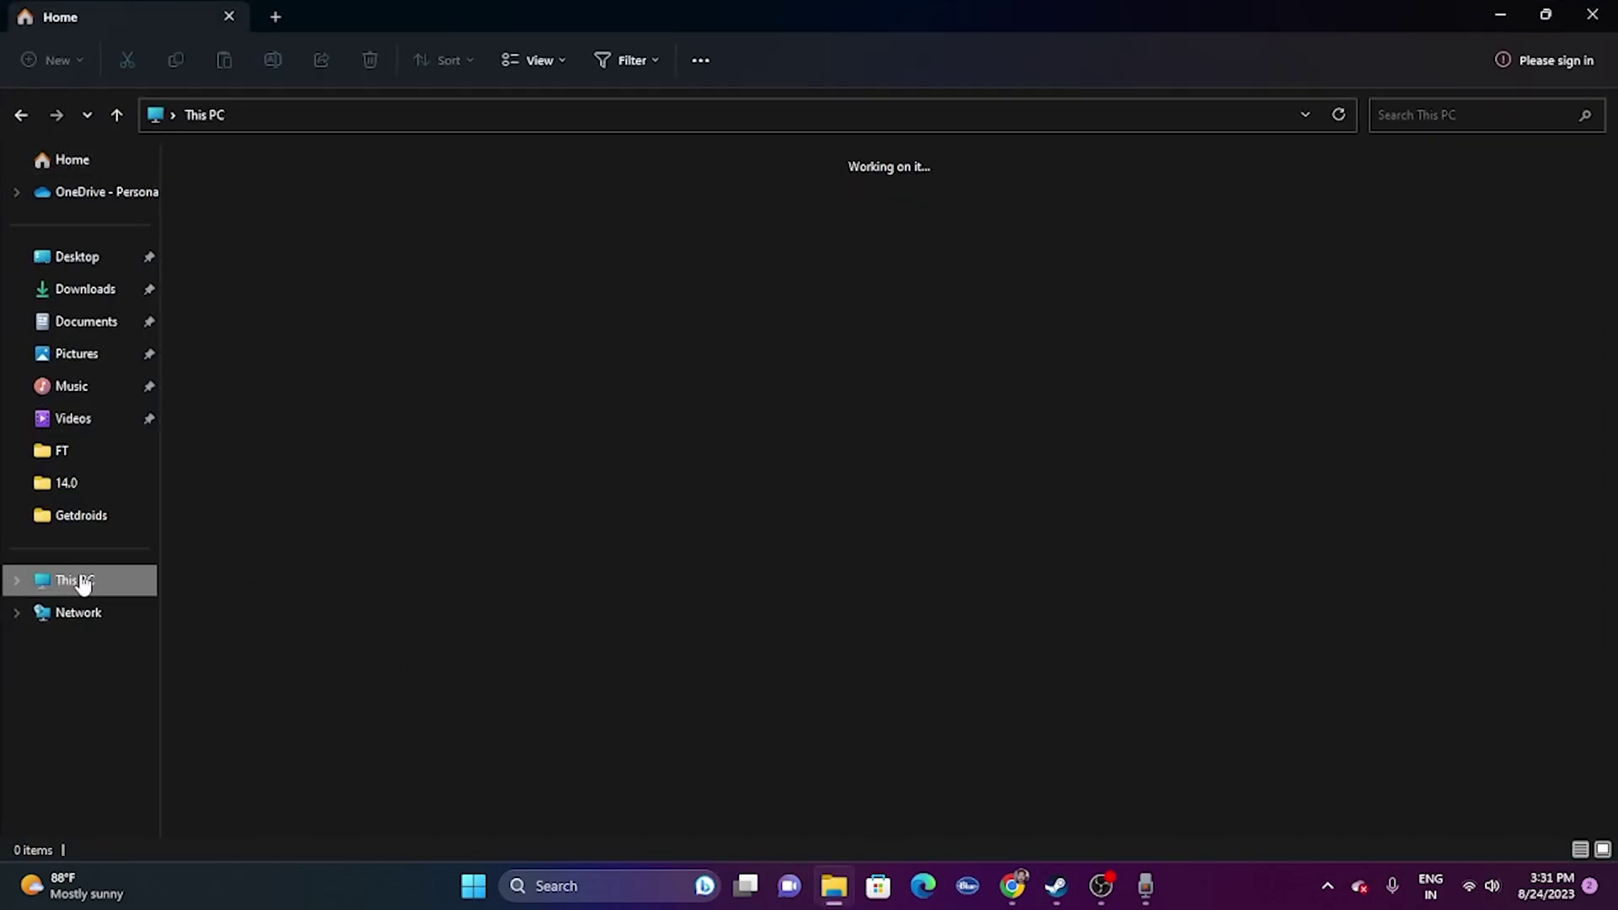
click(107, 327)
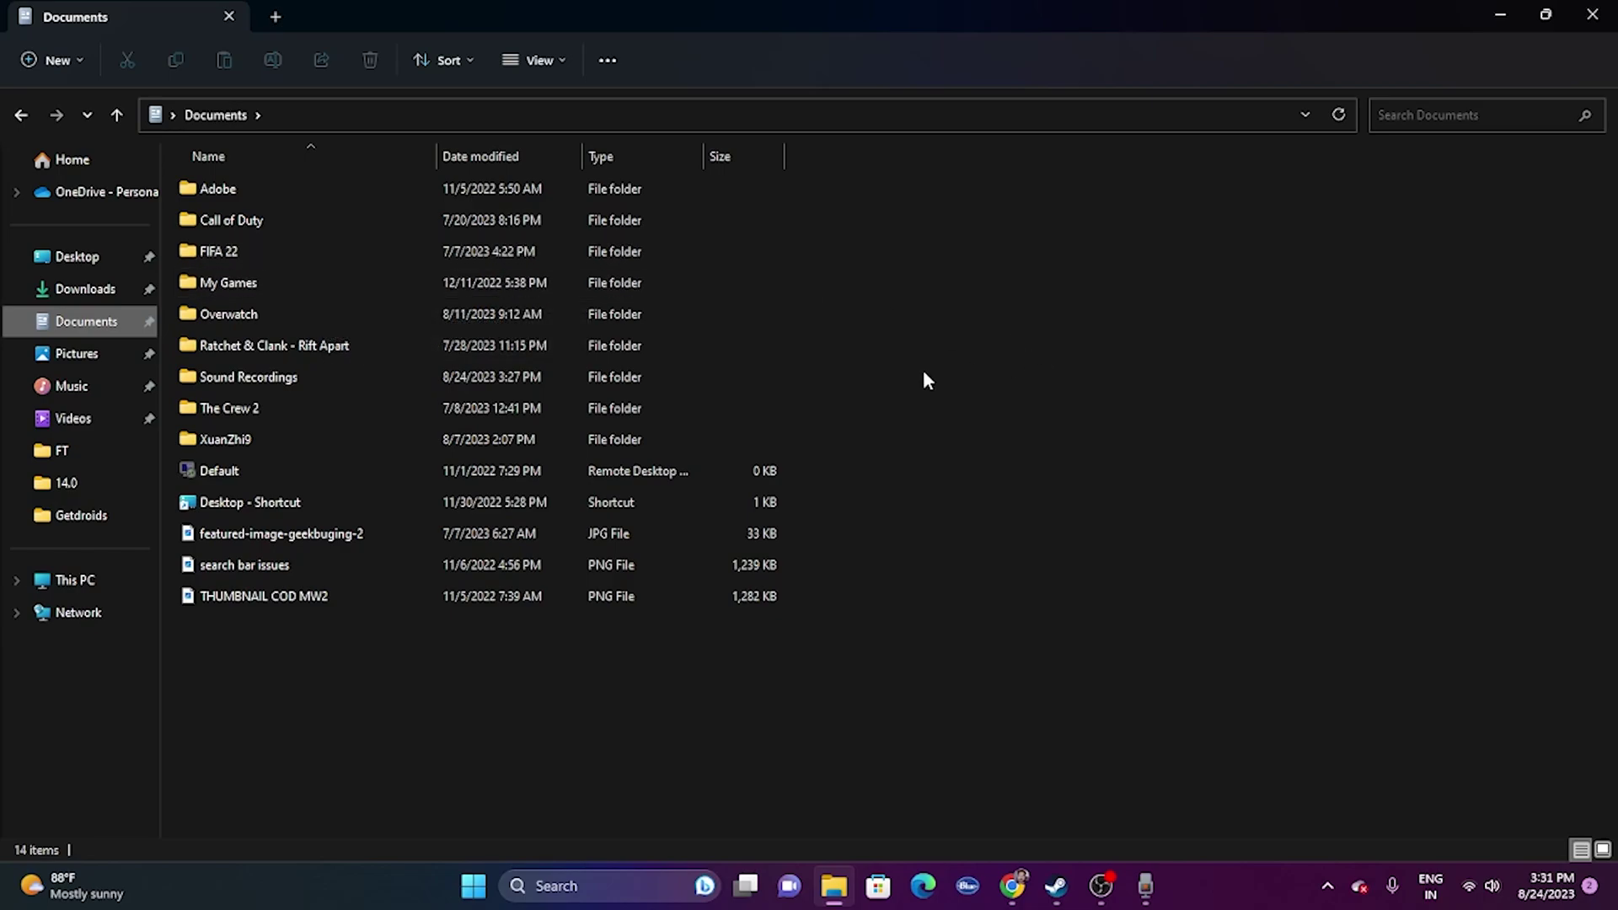
click(1592, 14)
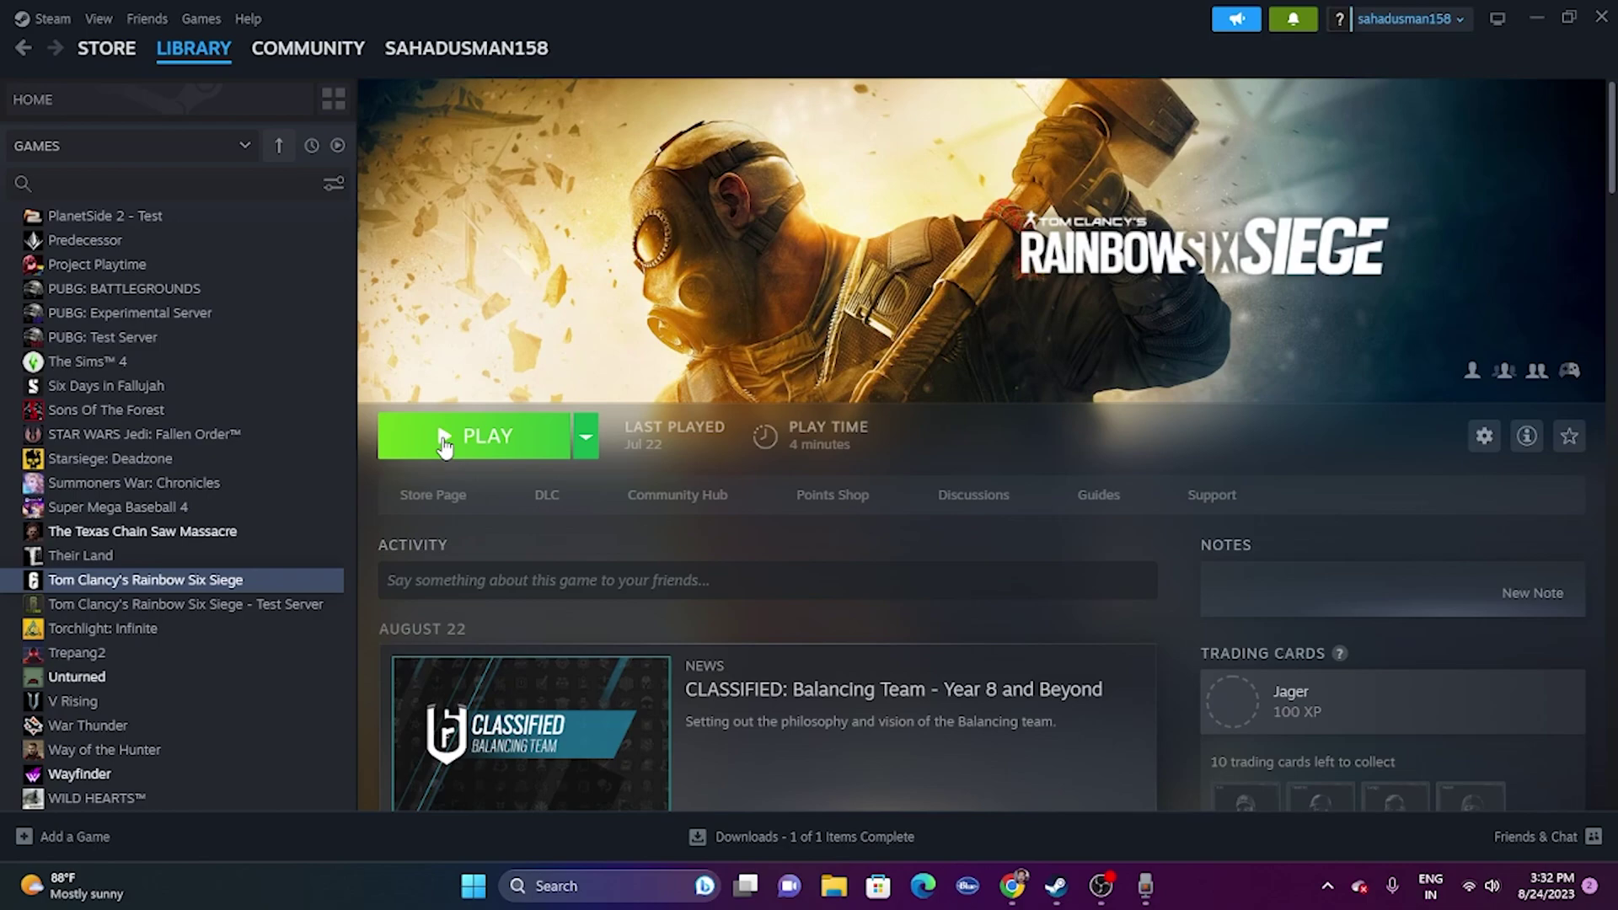
Open the list of apps allowed through Windows Defender Firewall in Control Panel's System and Security settings.
click(589, 886)
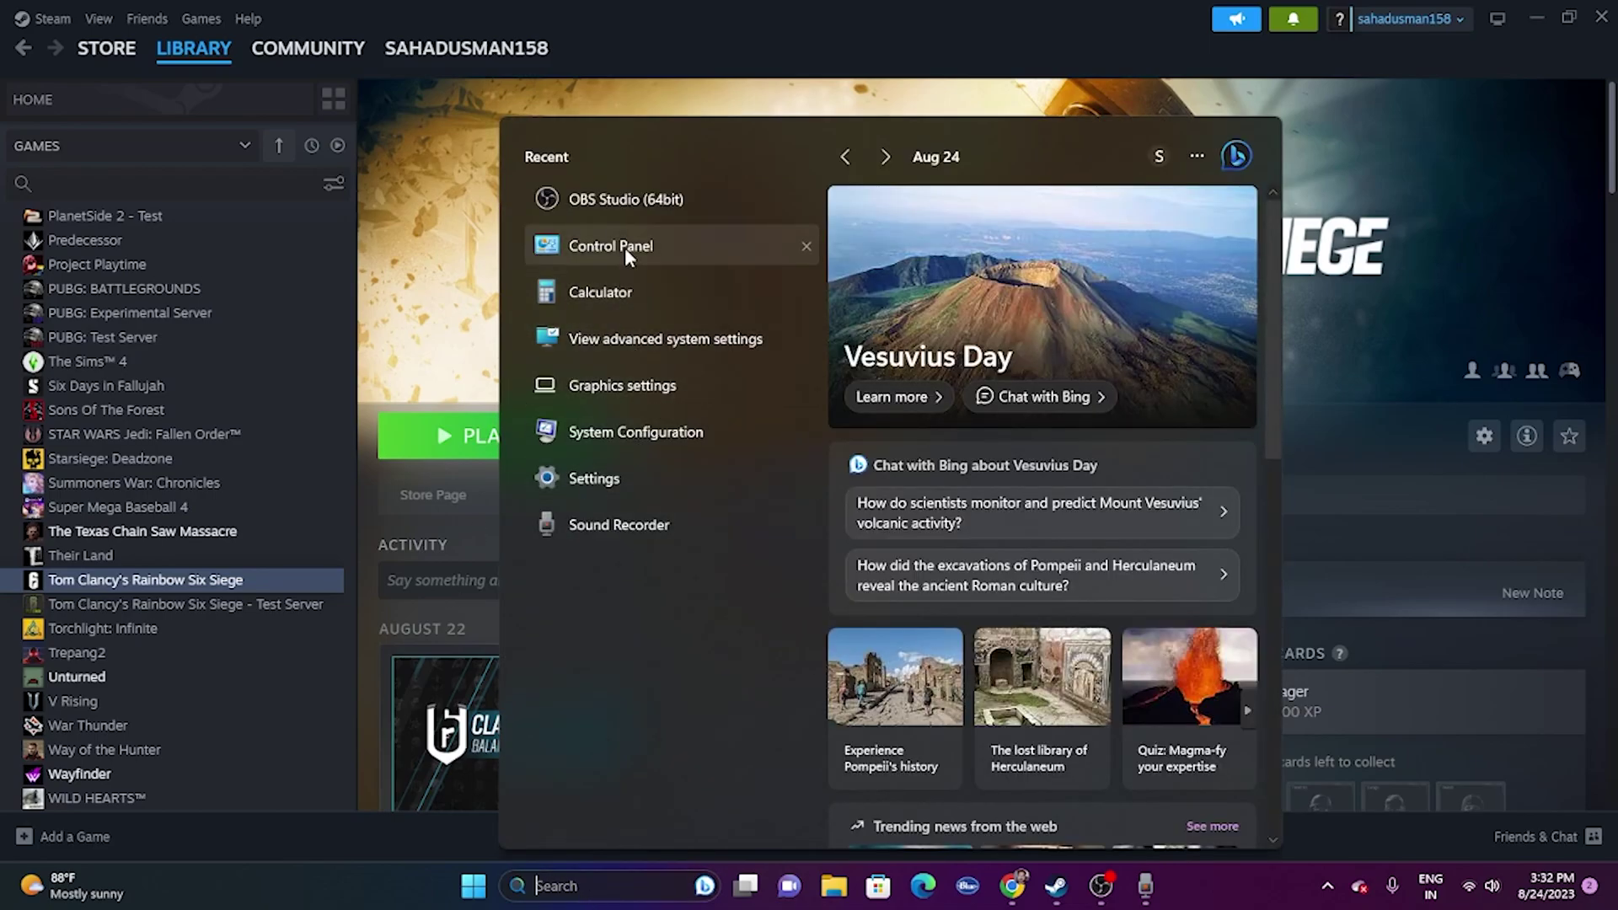
click(625, 248)
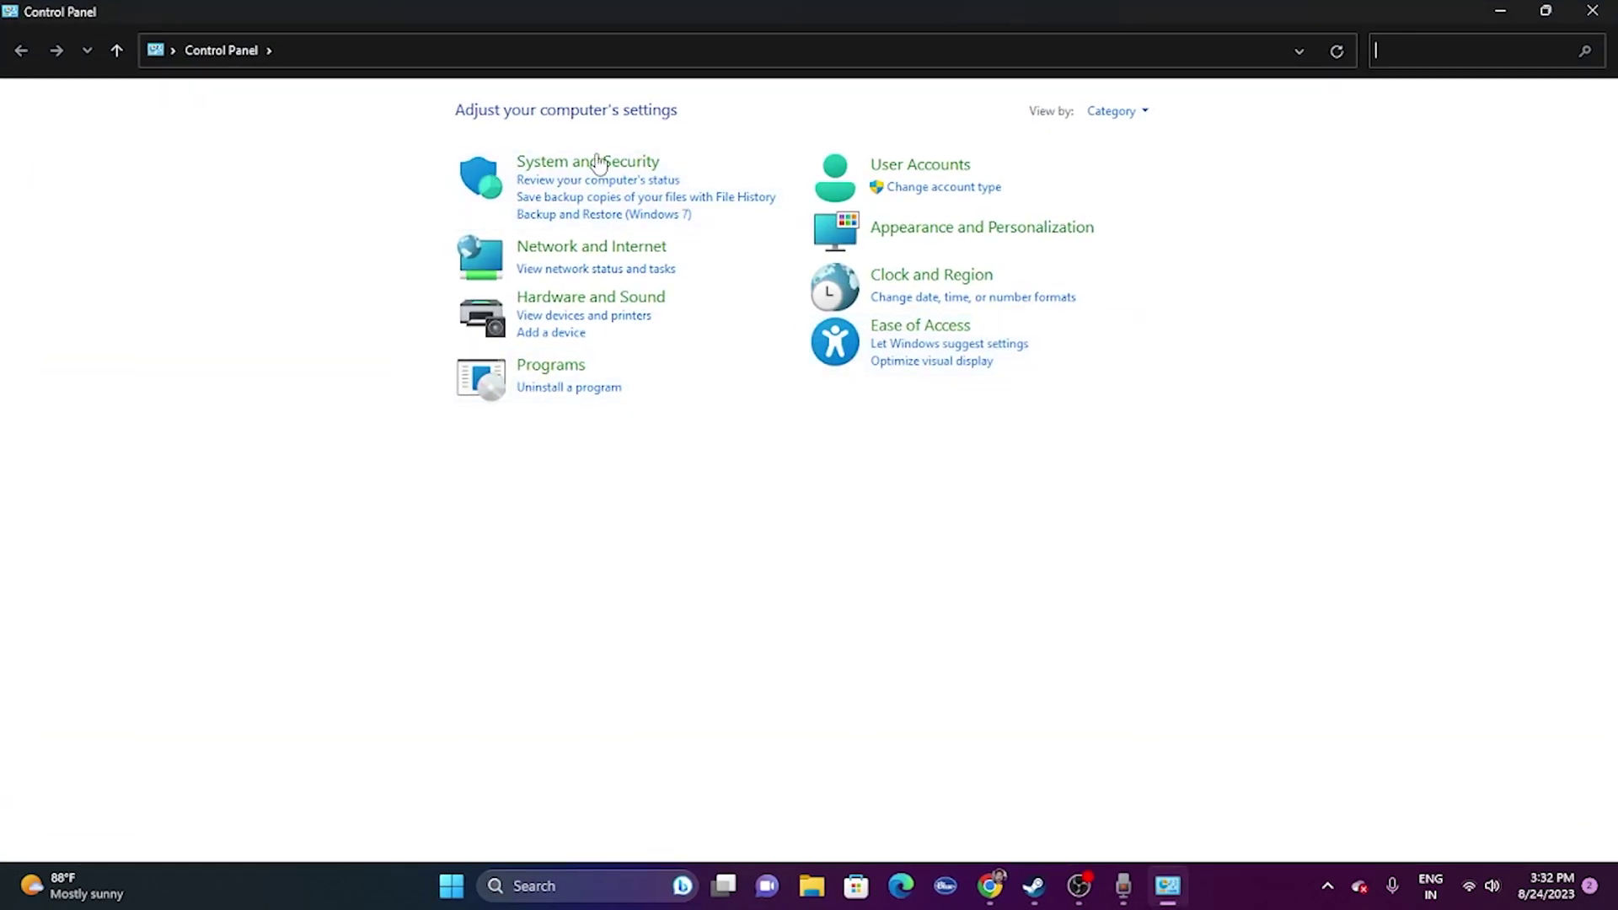
click(569, 161)
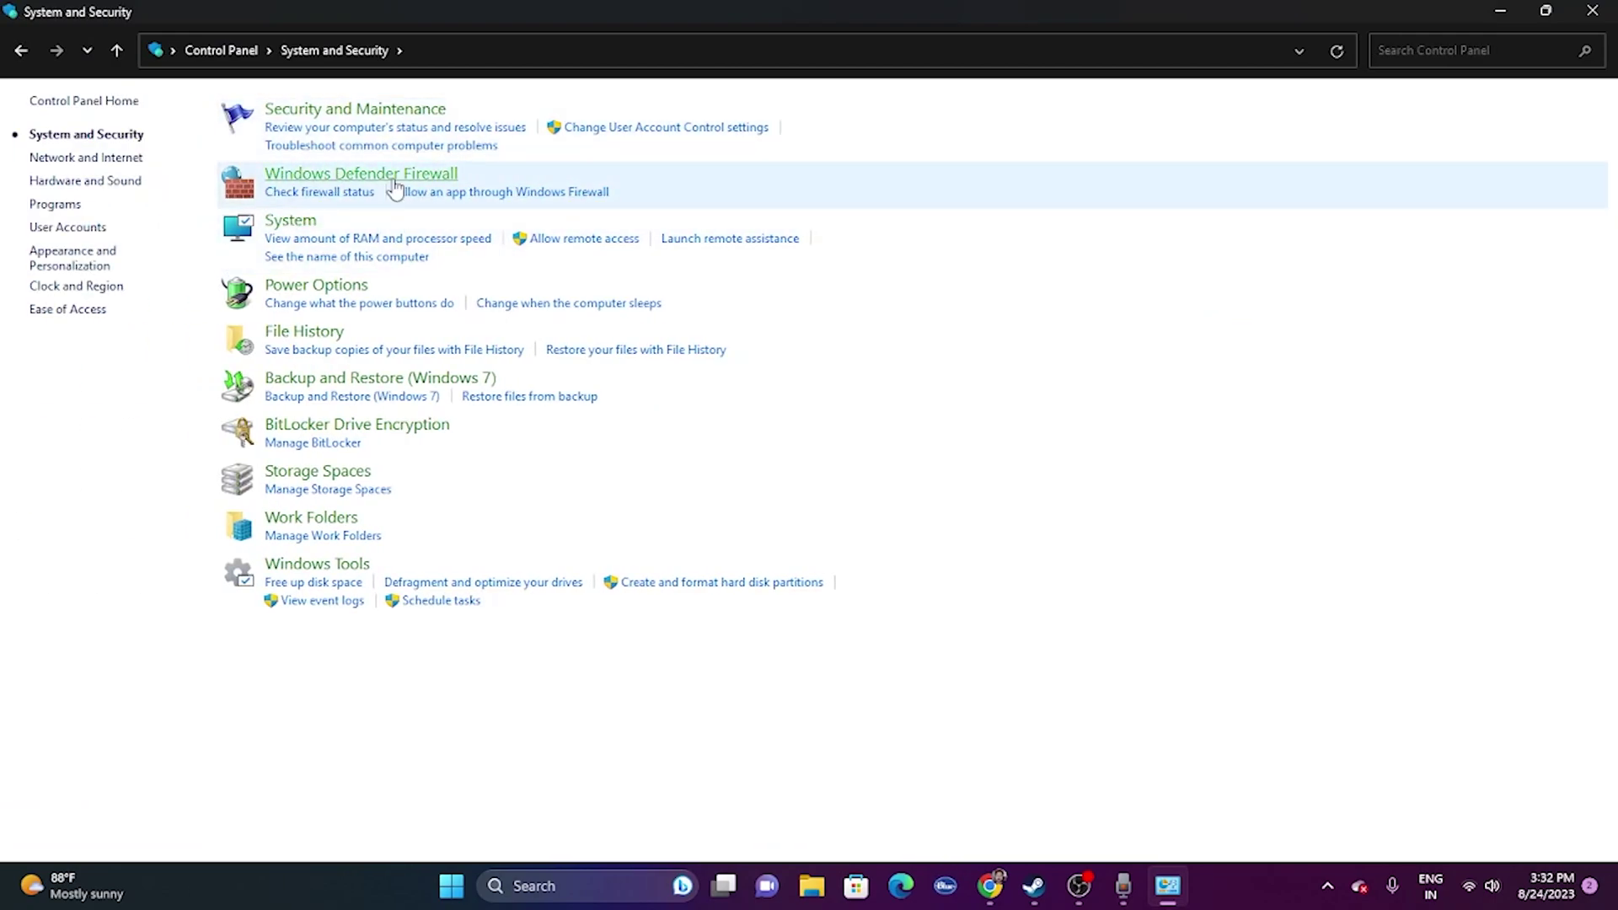
click(393, 177)
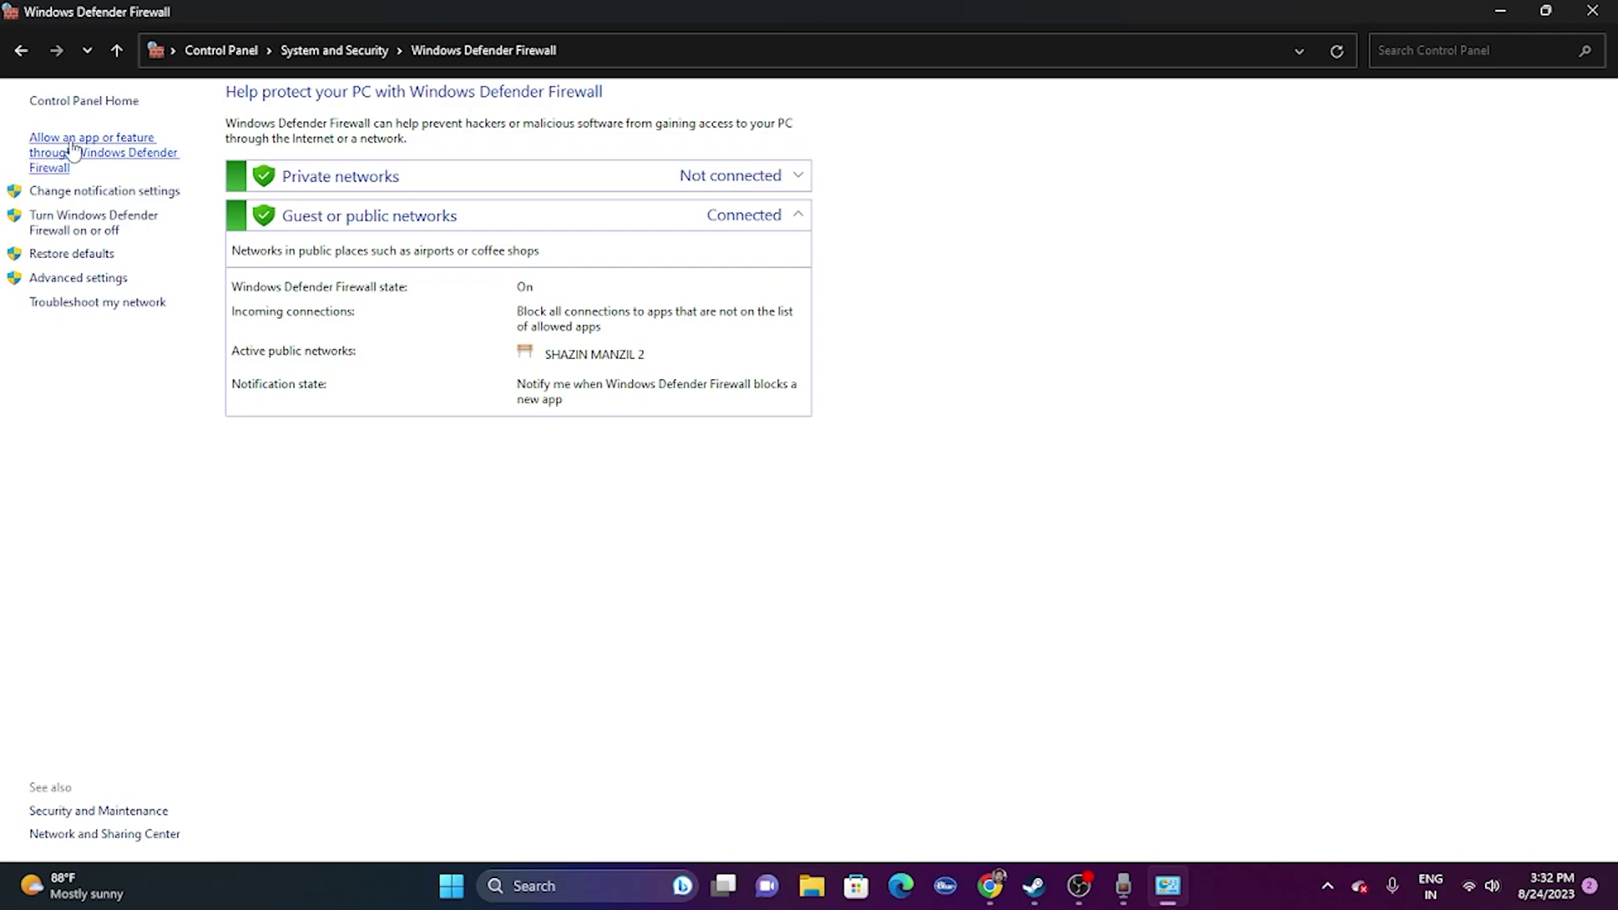
click(55, 162)
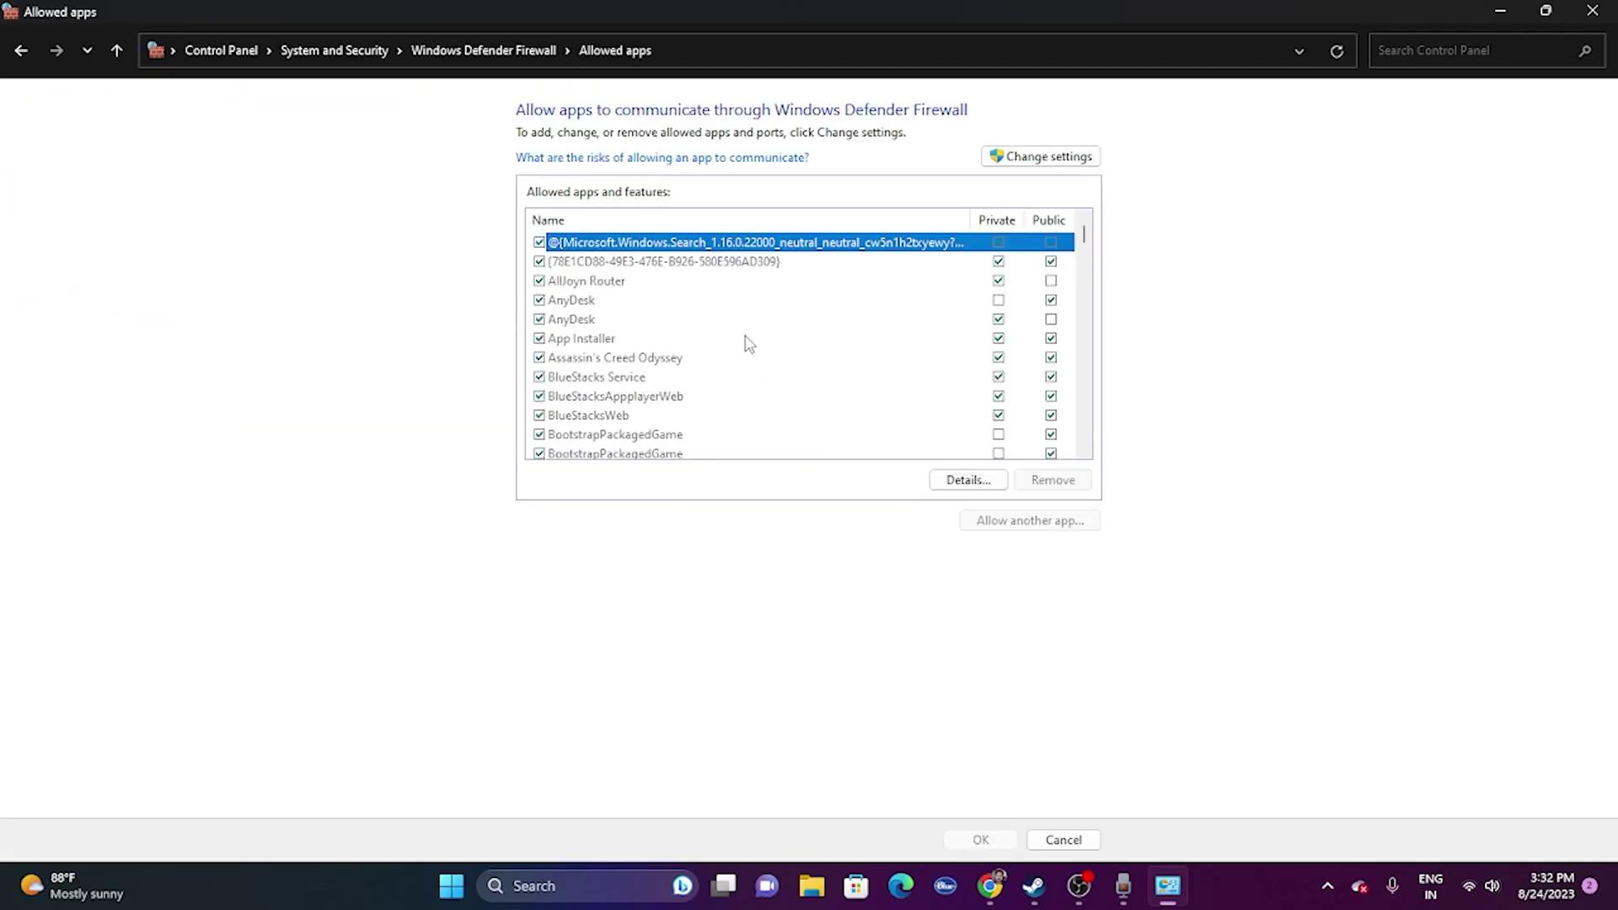
Look through the firewall's allowed apps and features for a Tom Clancy's Rainbow Six Siege entry.
scroll(632, 310, down, 1)
scroll(632, 310, down, 15)
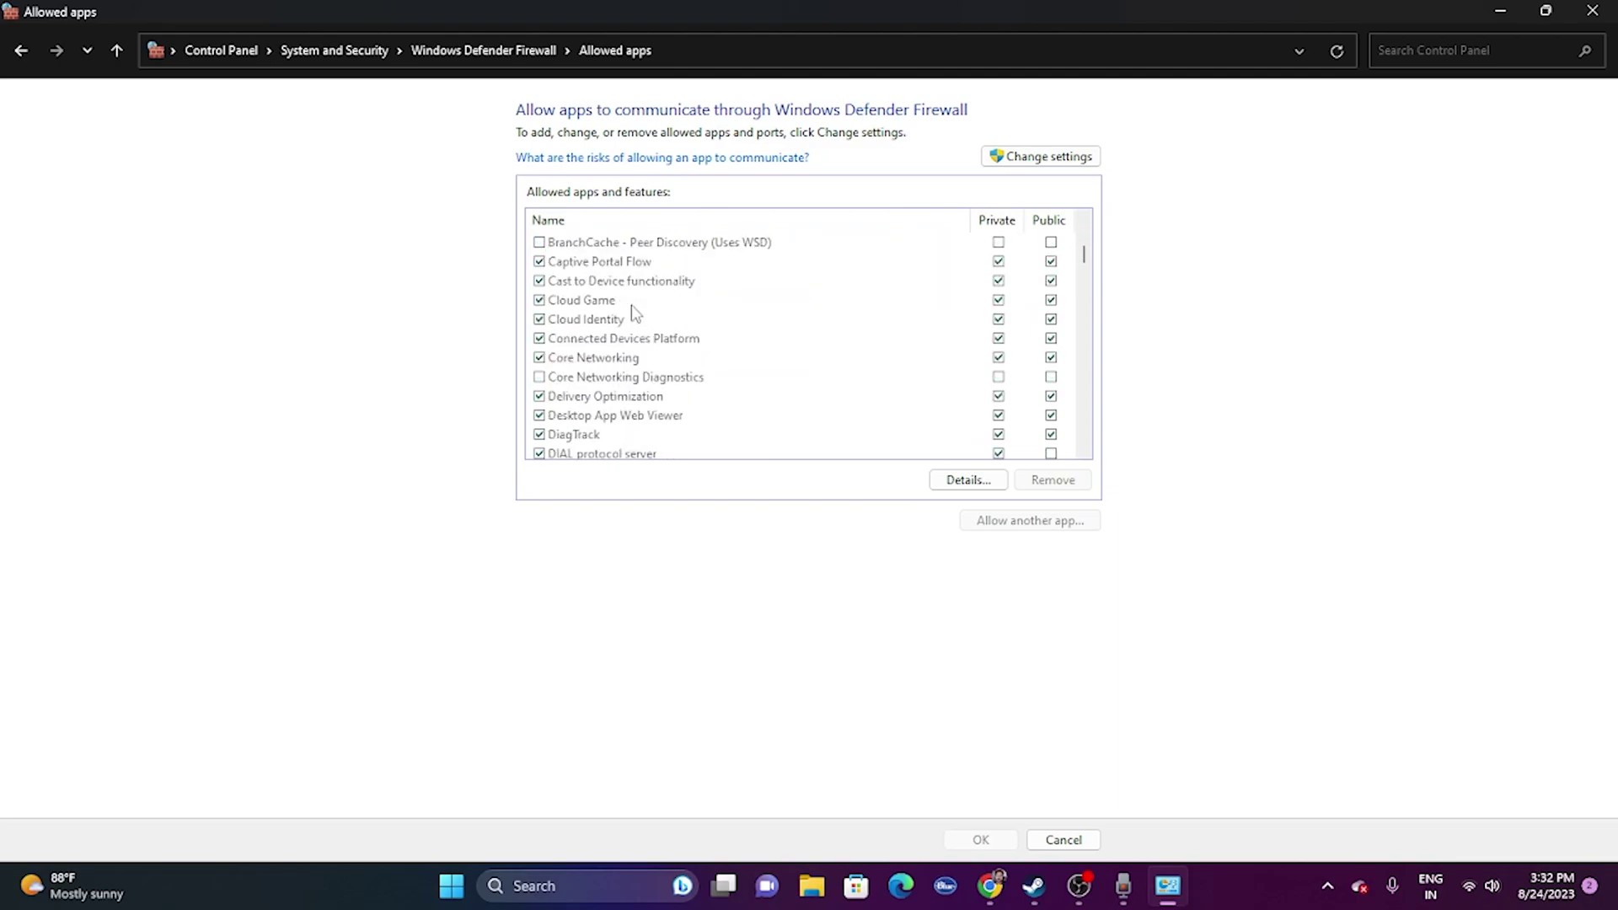
scroll(635, 312, down, 20)
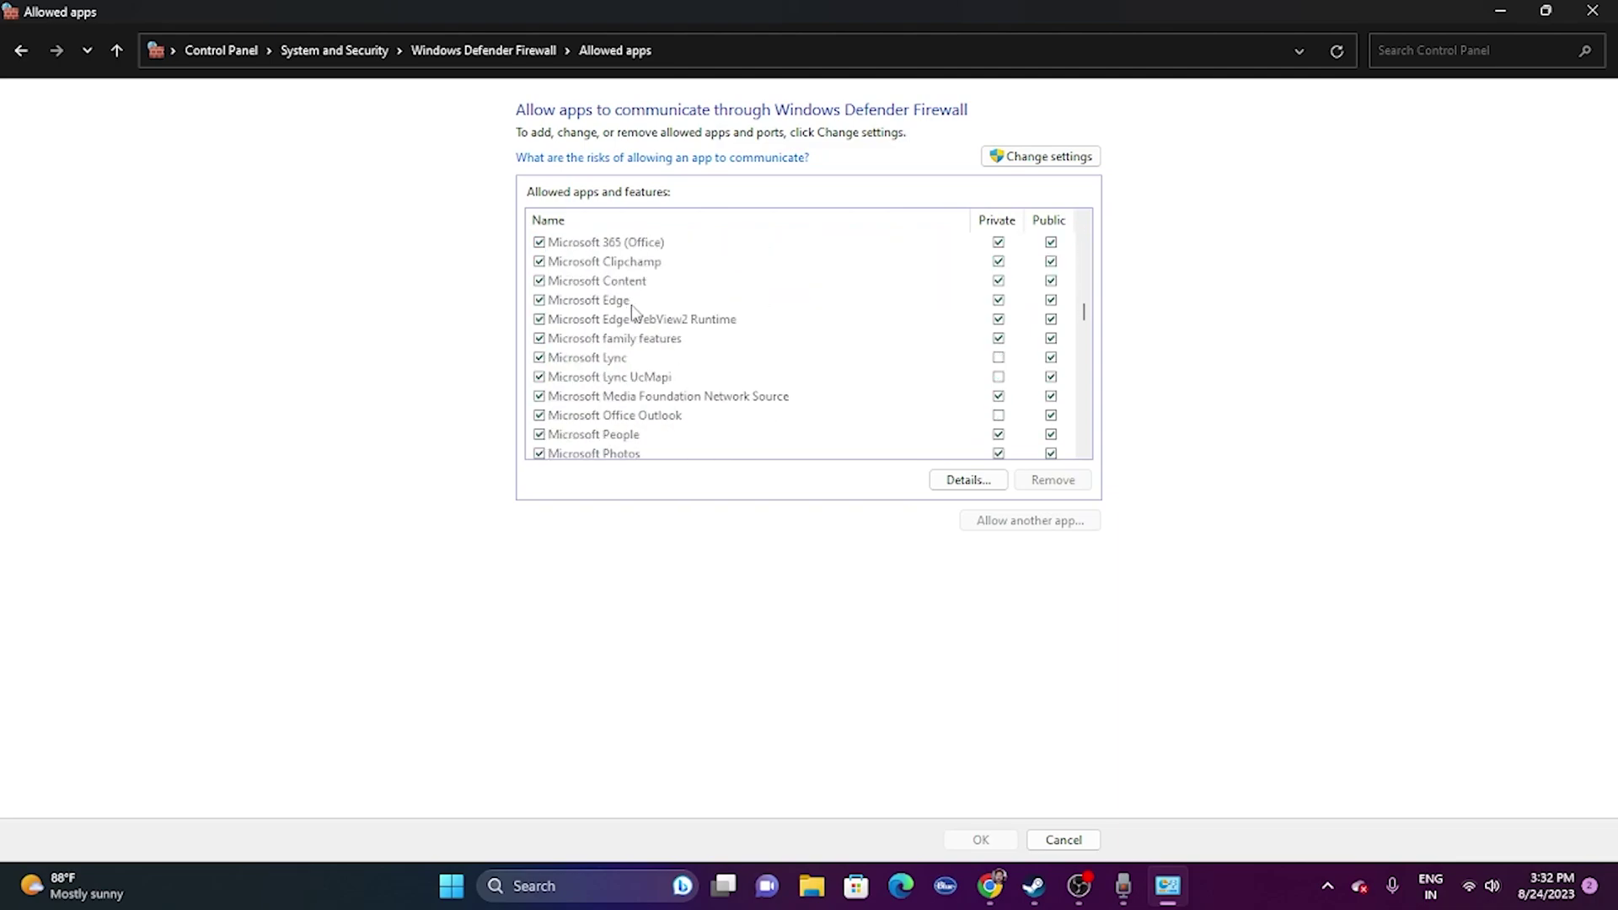
scroll(635, 312, down, 2)
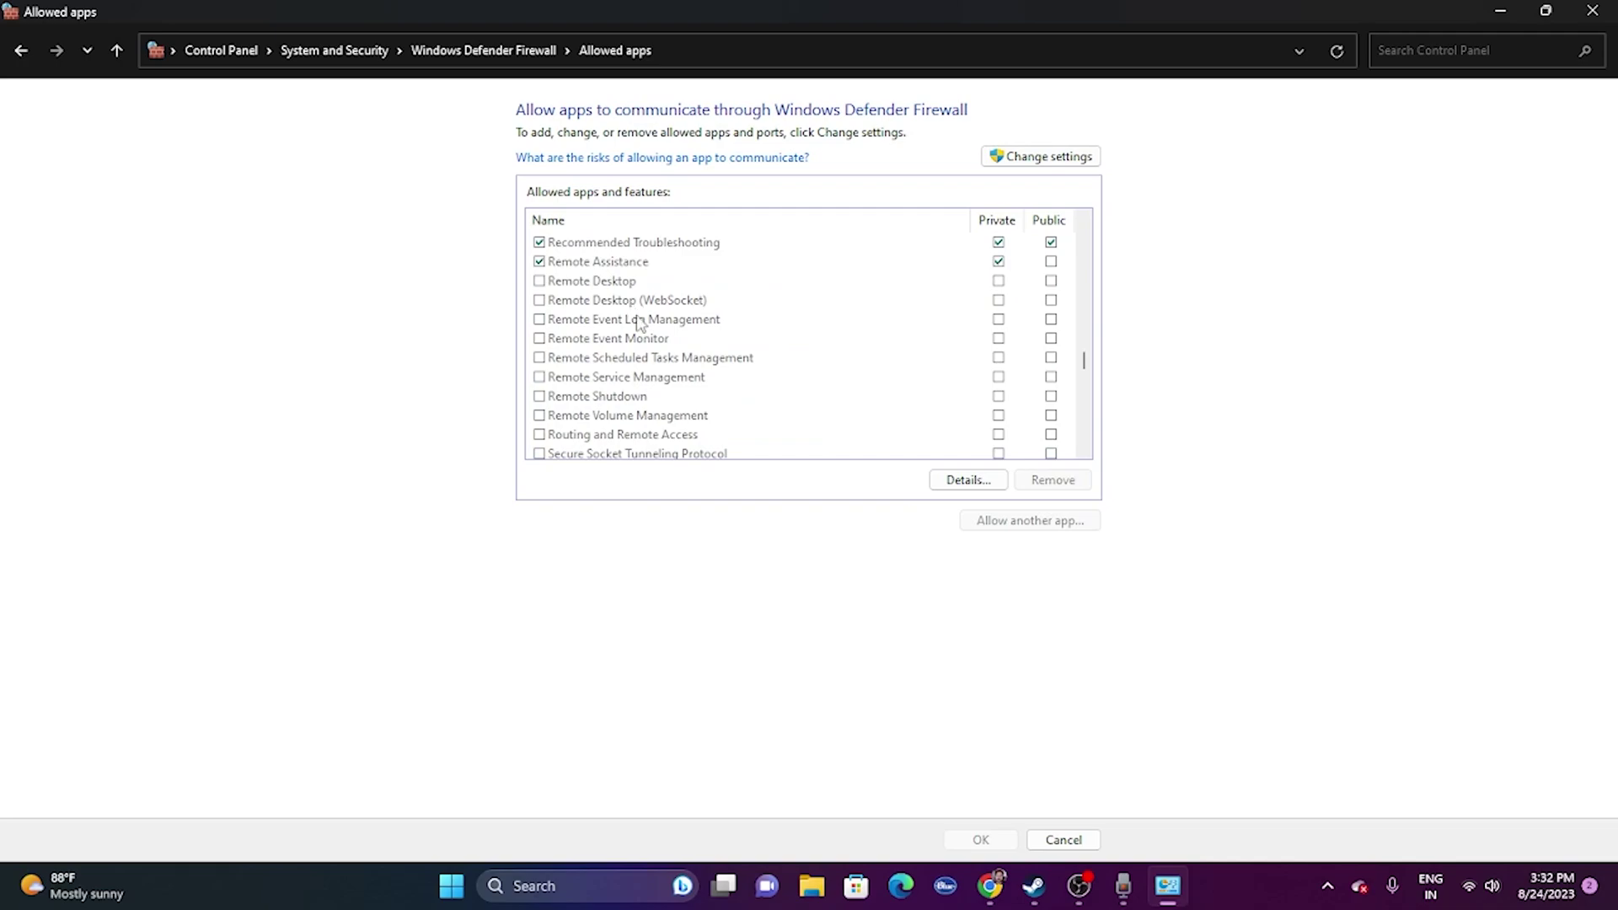
scroll(666, 324, up, 1)
scroll(645, 324, down, 3)
scroll(692, 337, up, 1)
scroll(716, 347, up, 1)
scroll(652, 329, down, 4)
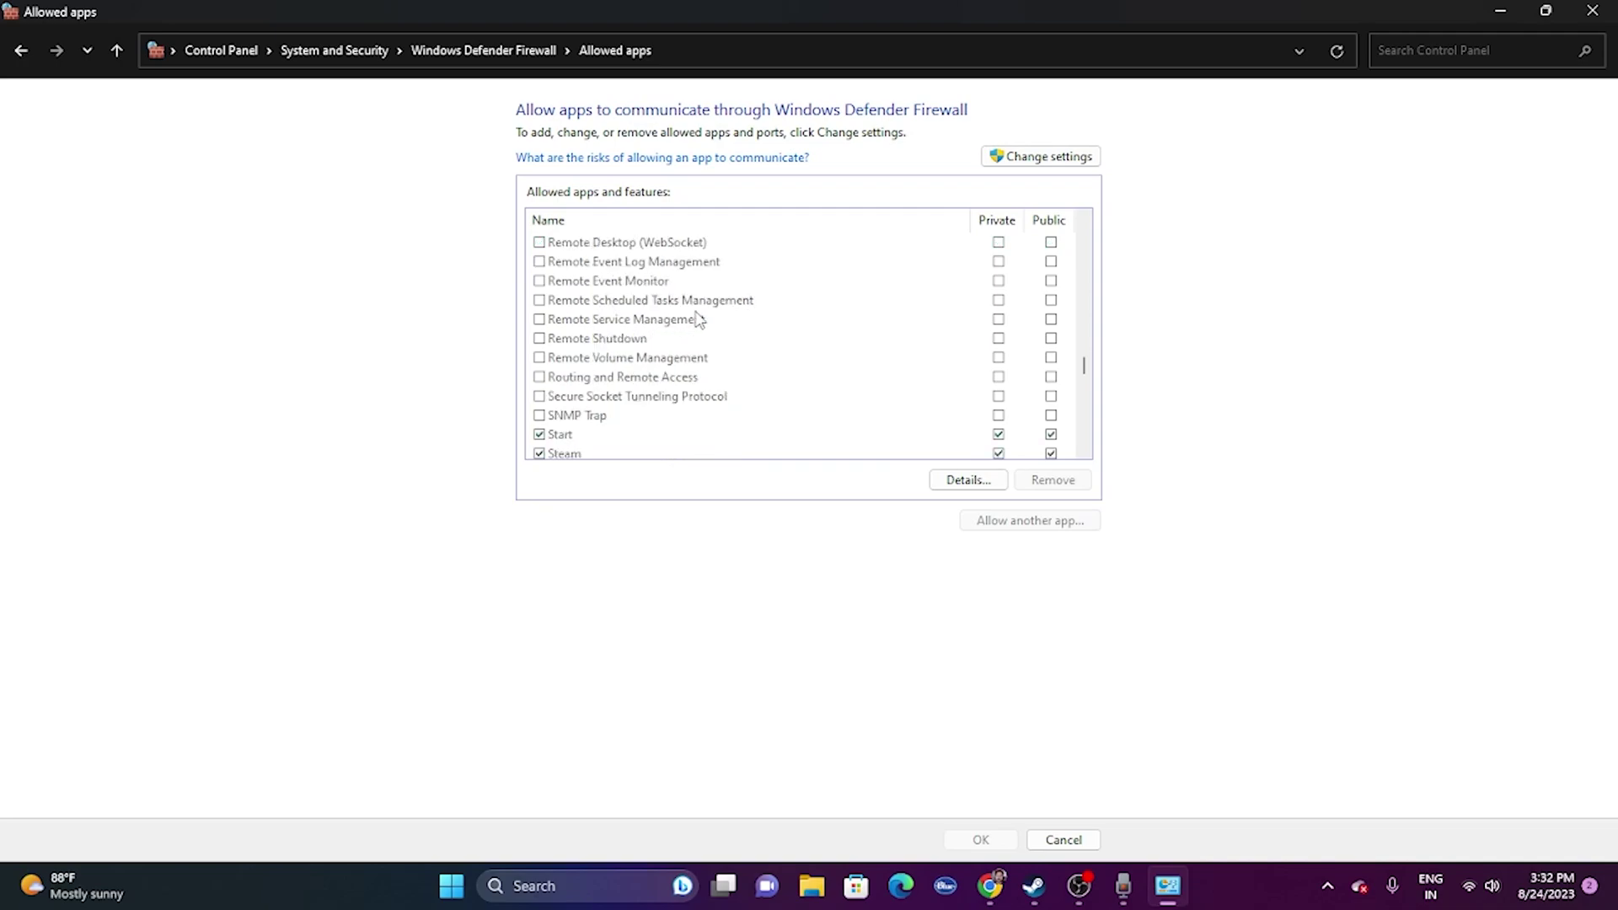
scroll(681, 348, up, 9)
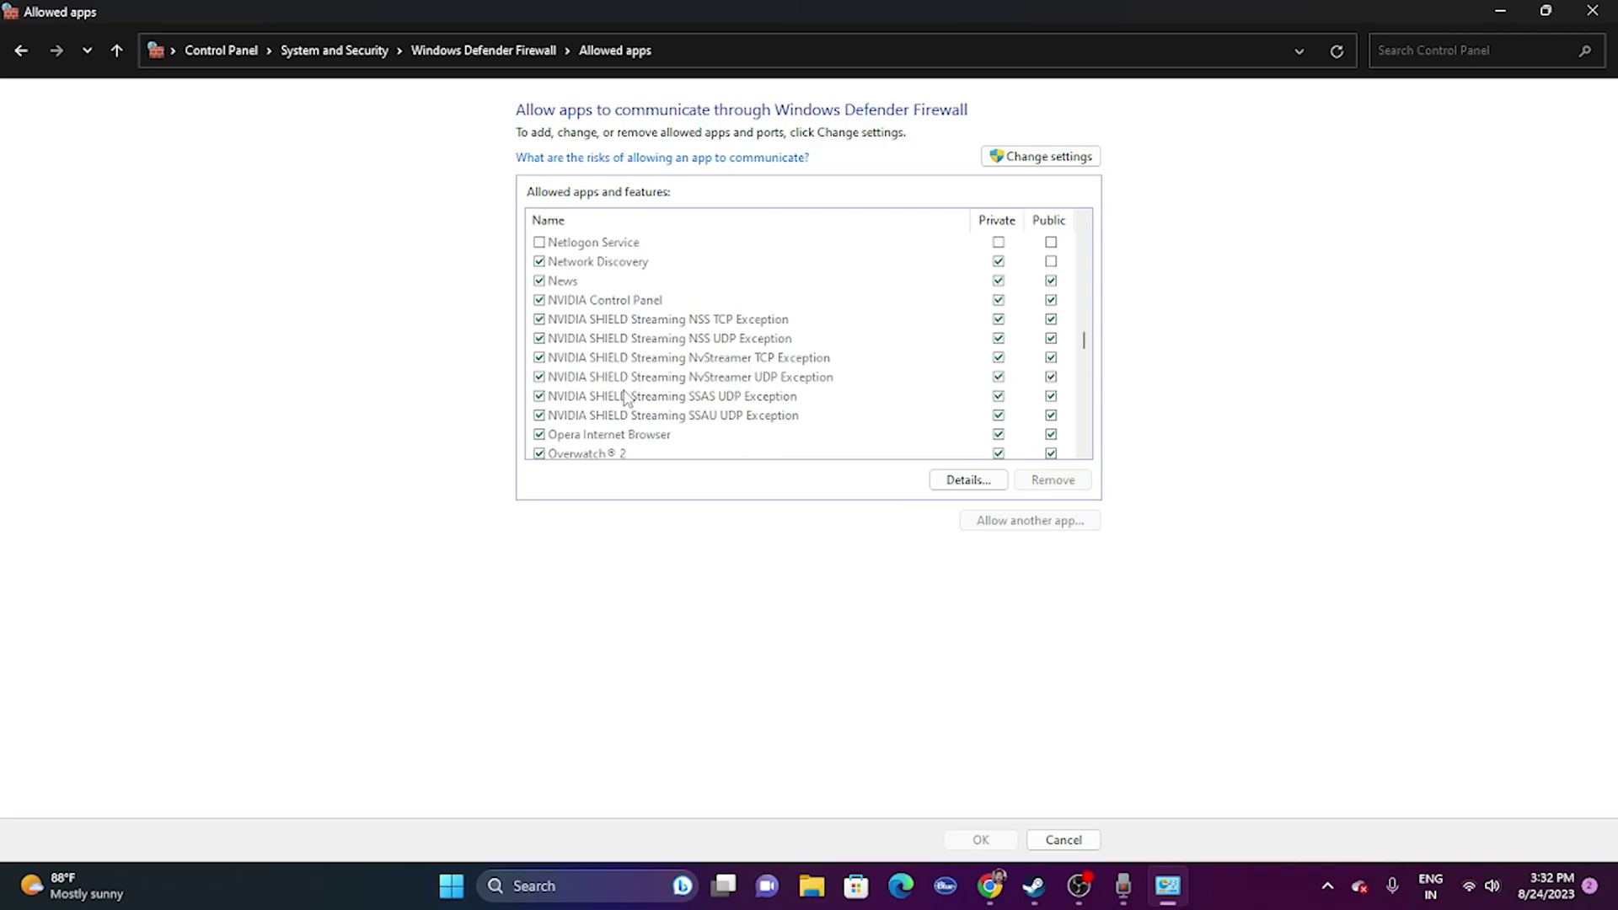
Unlock the firewall's allowed apps for changes, start adding another app, and browse to Local Disk (C:).
click(1018, 160)
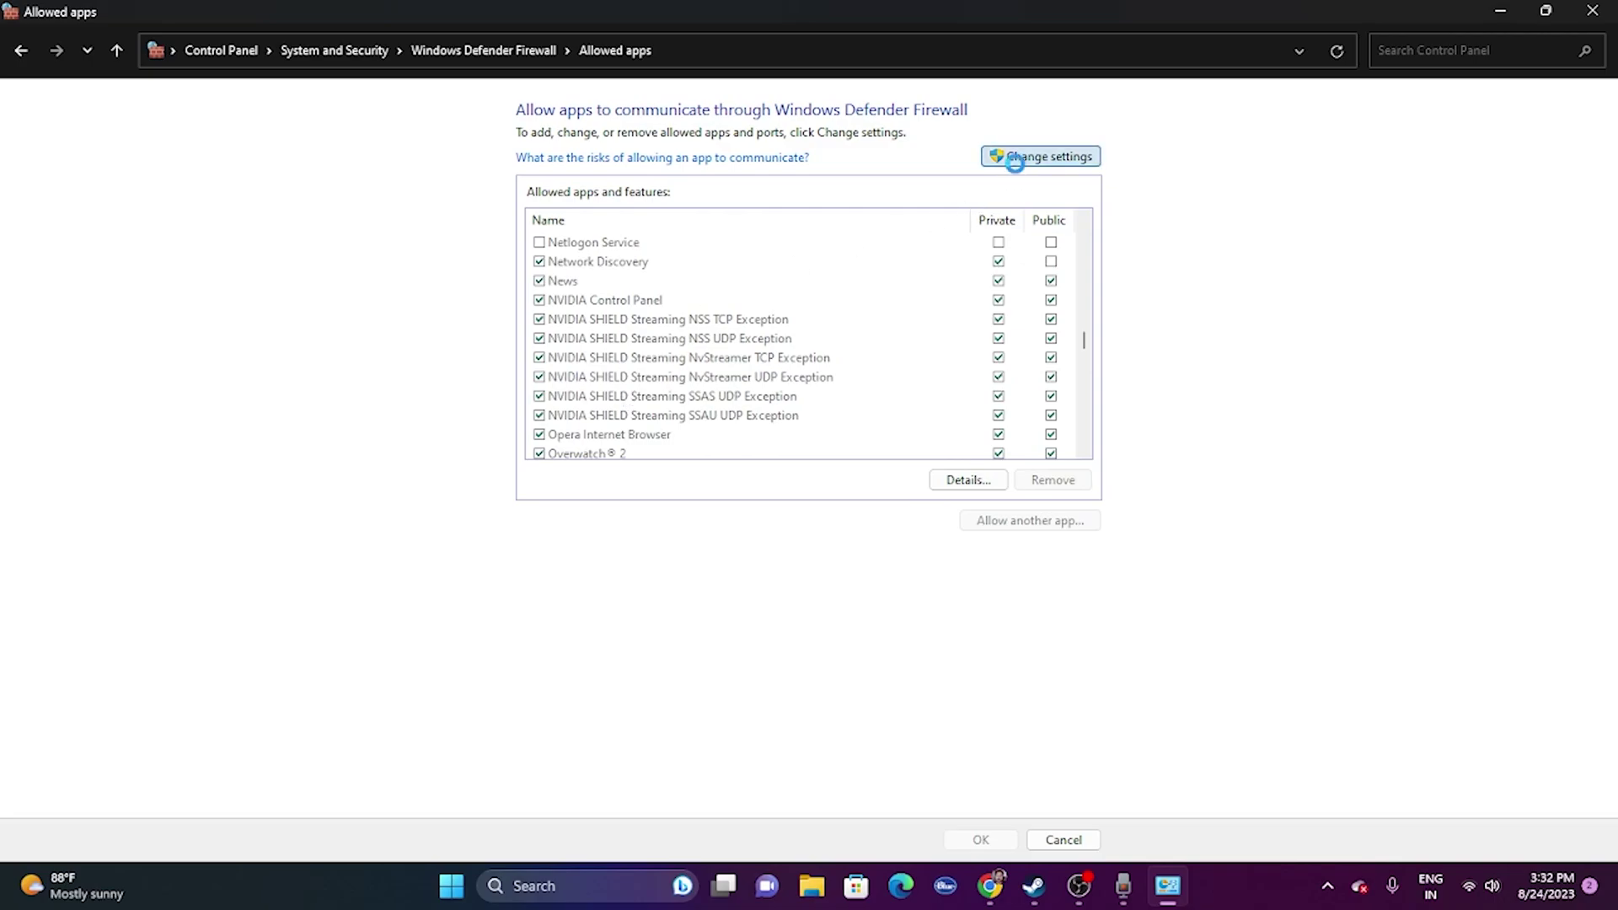
click(1022, 517)
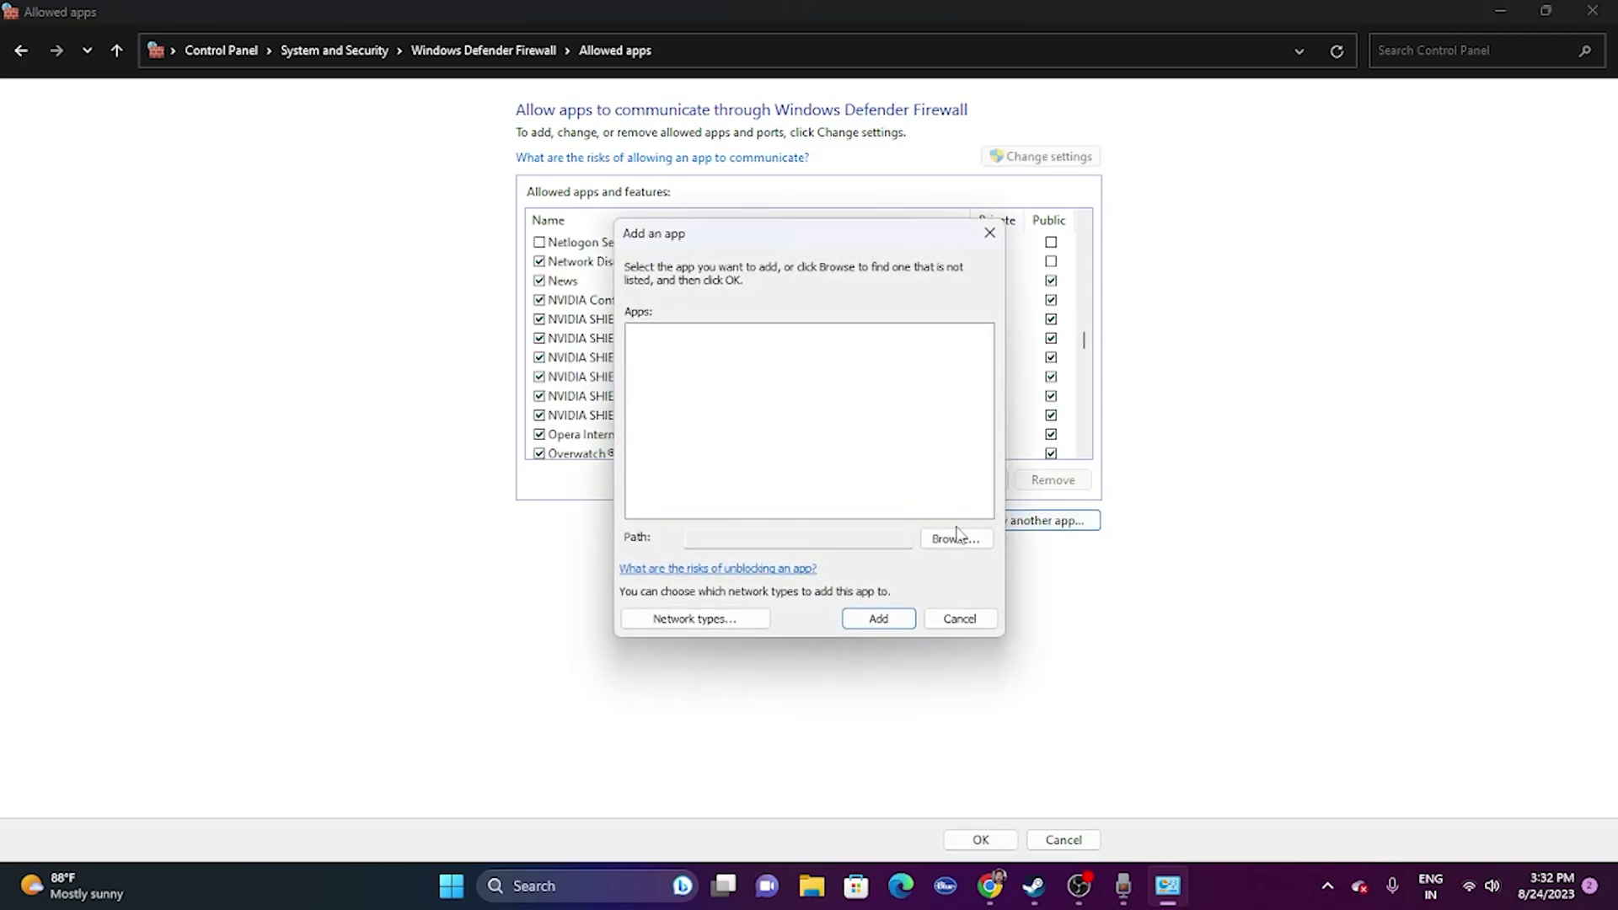
click(957, 540)
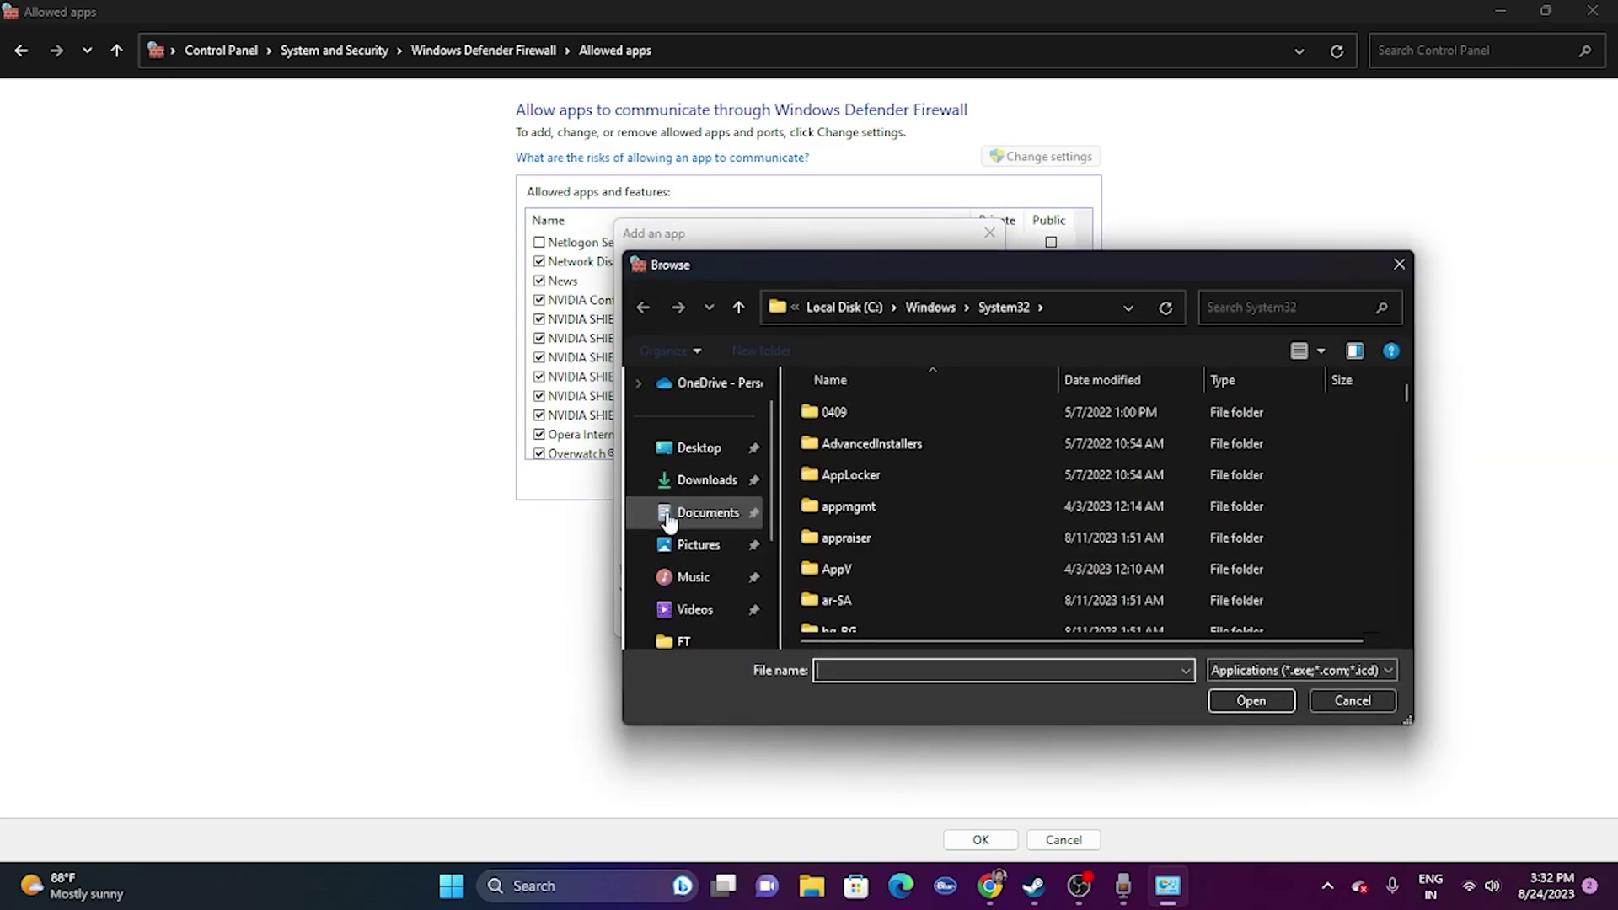
scroll(716, 515, down, 3)
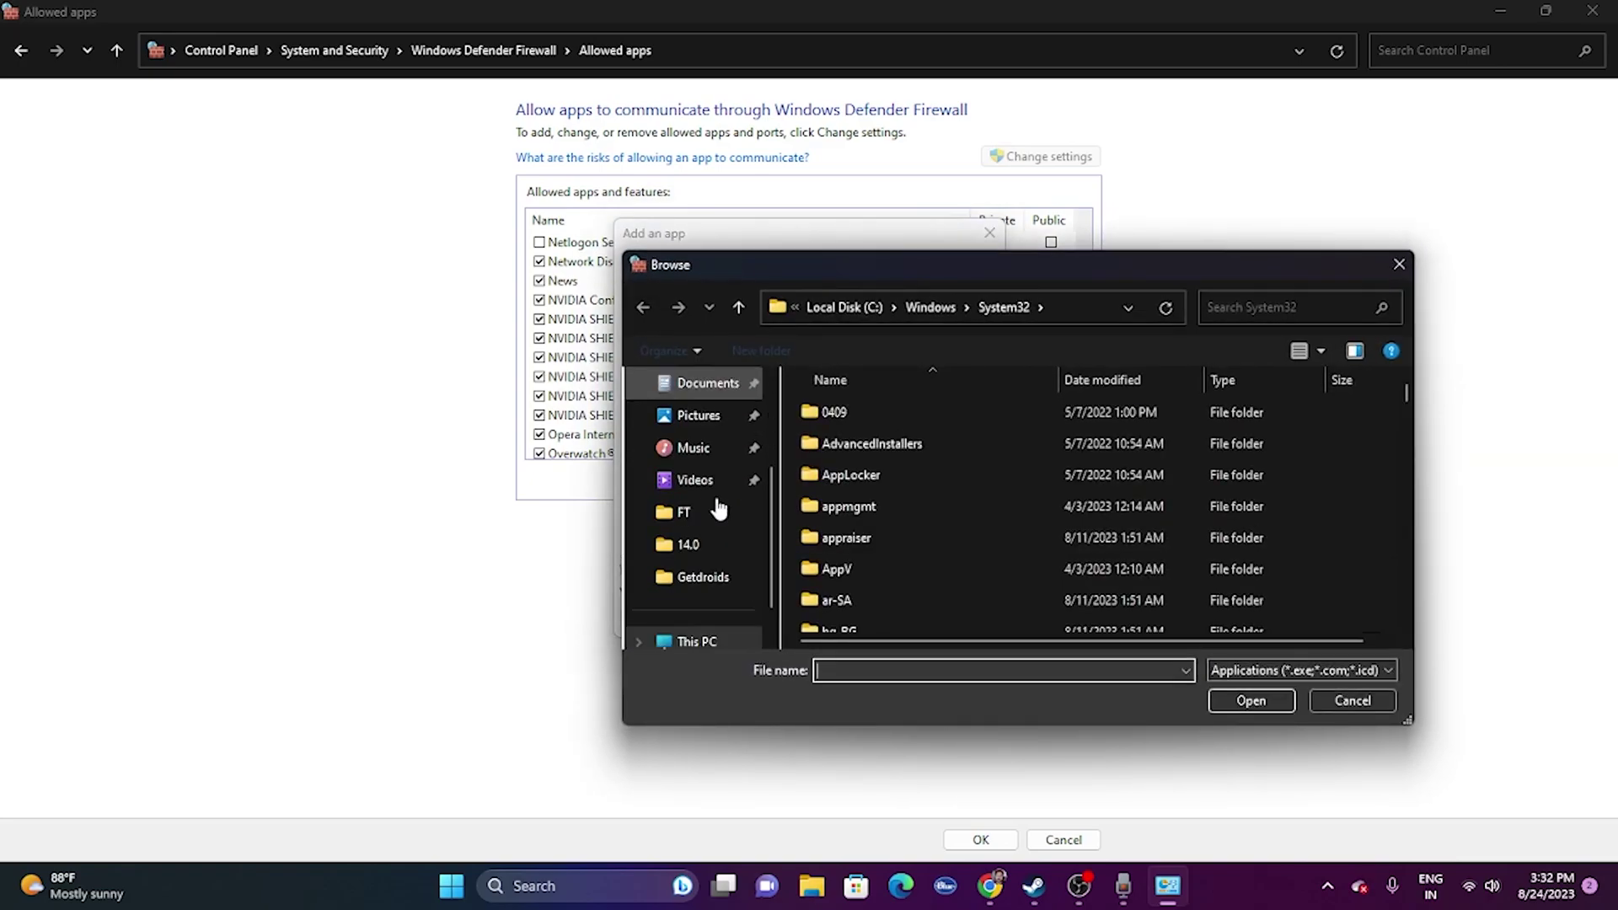
click(714, 573)
double_click(908, 413)
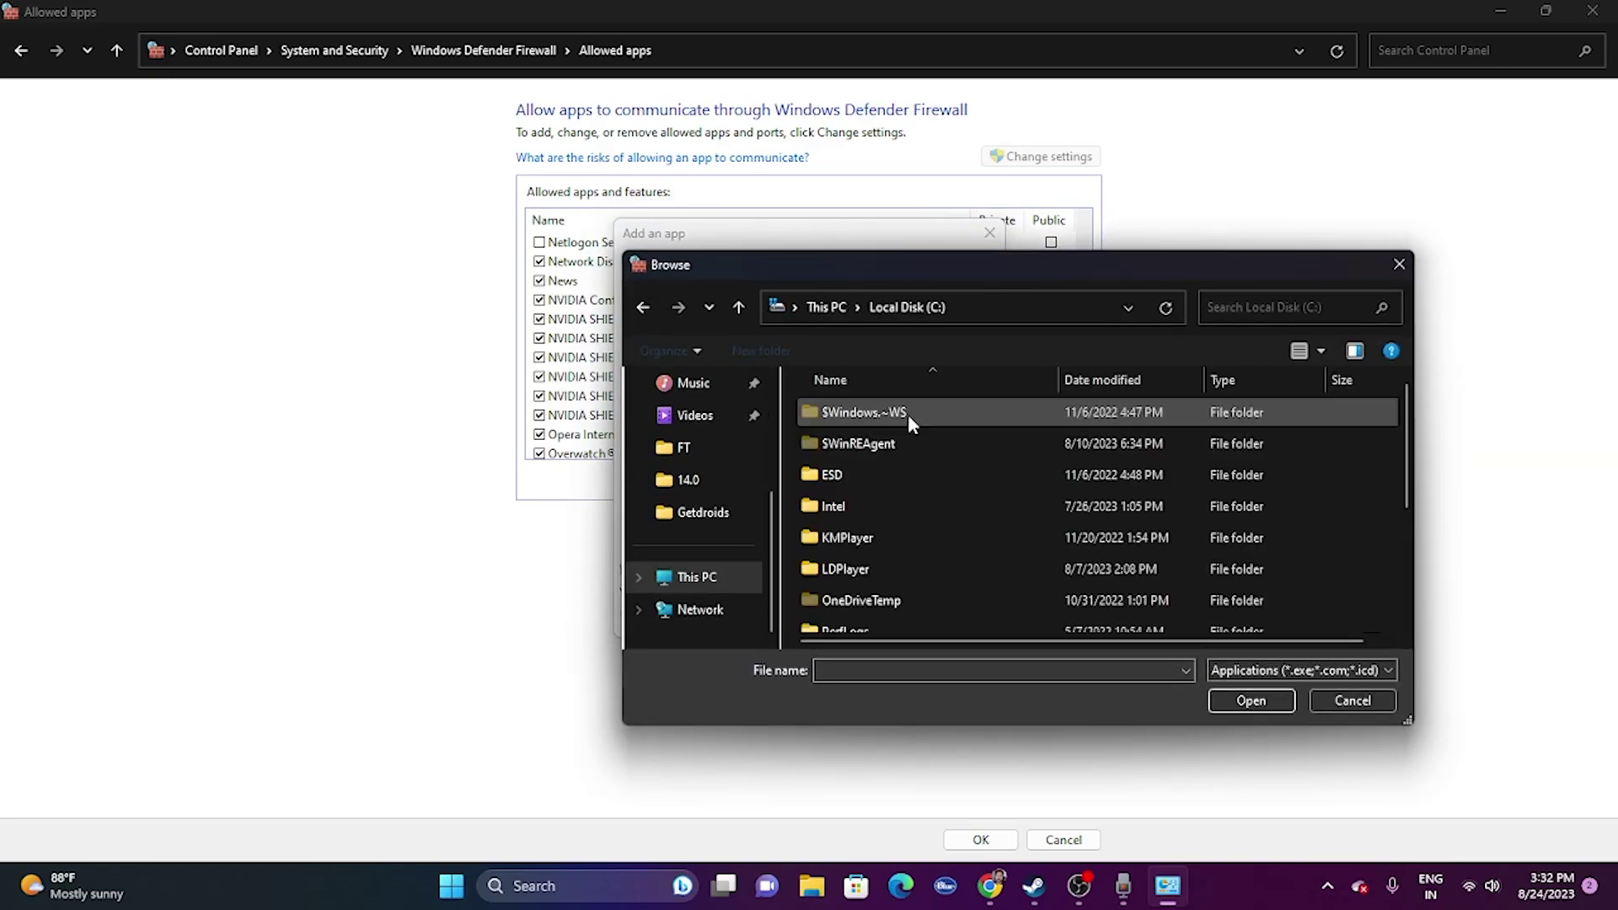
Look for the game in the Steam\steamapps\common folder under Program Files (x86).
scroll(858, 524, down, 2)
double_click(873, 494)
scroll(895, 448, down, 8)
scroll(868, 451, up, 1)
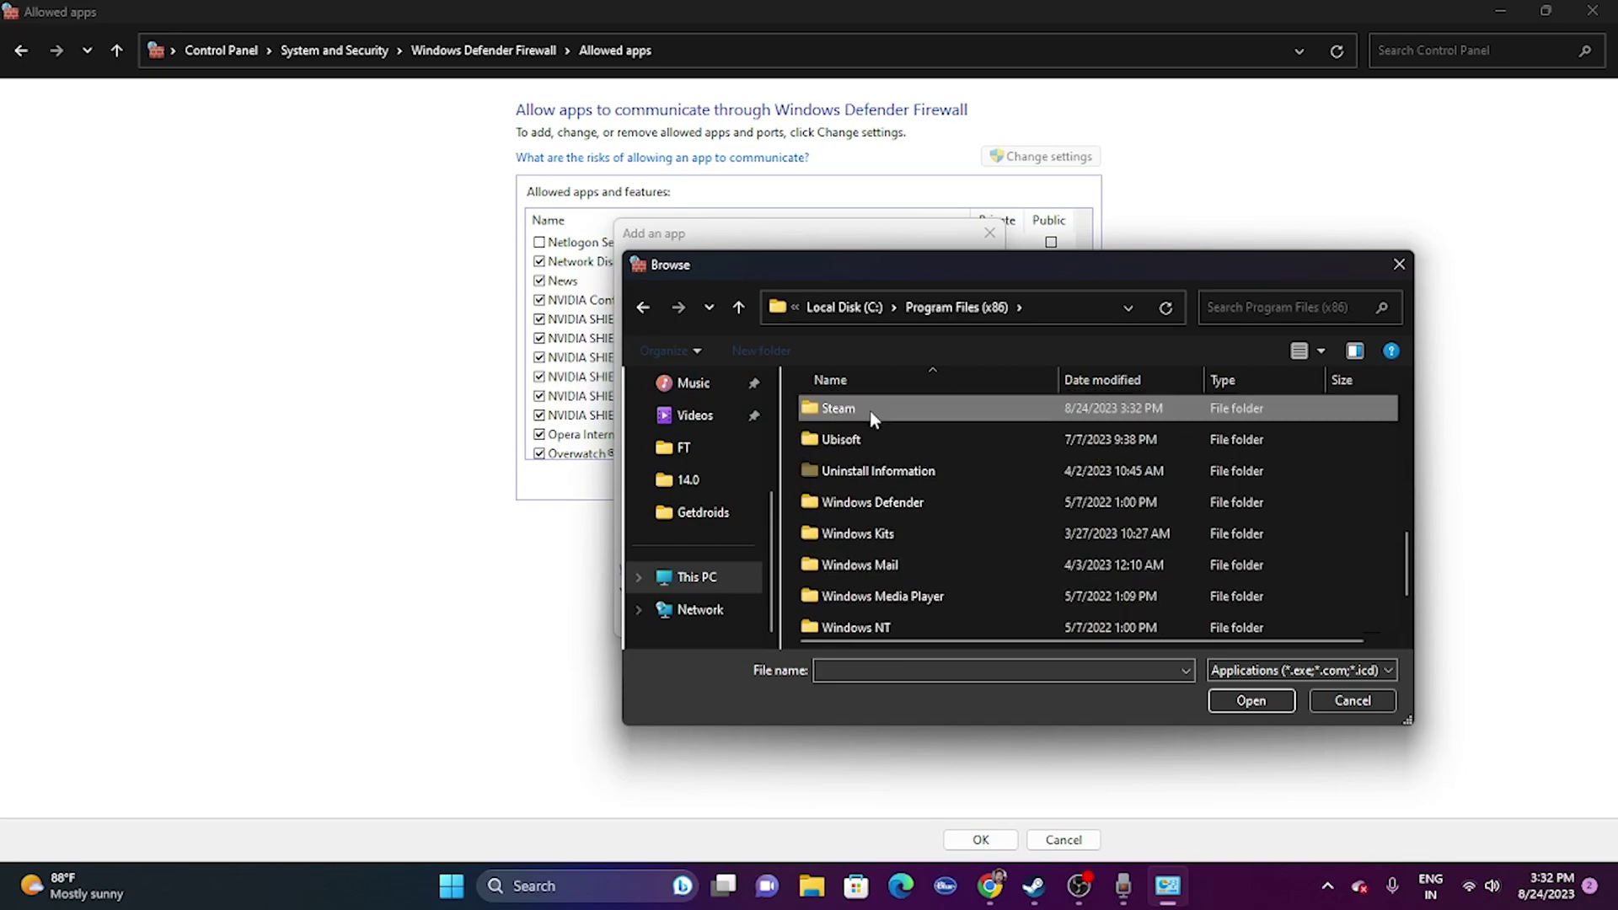
double_click(870, 412)
scroll(882, 453, down, 4)
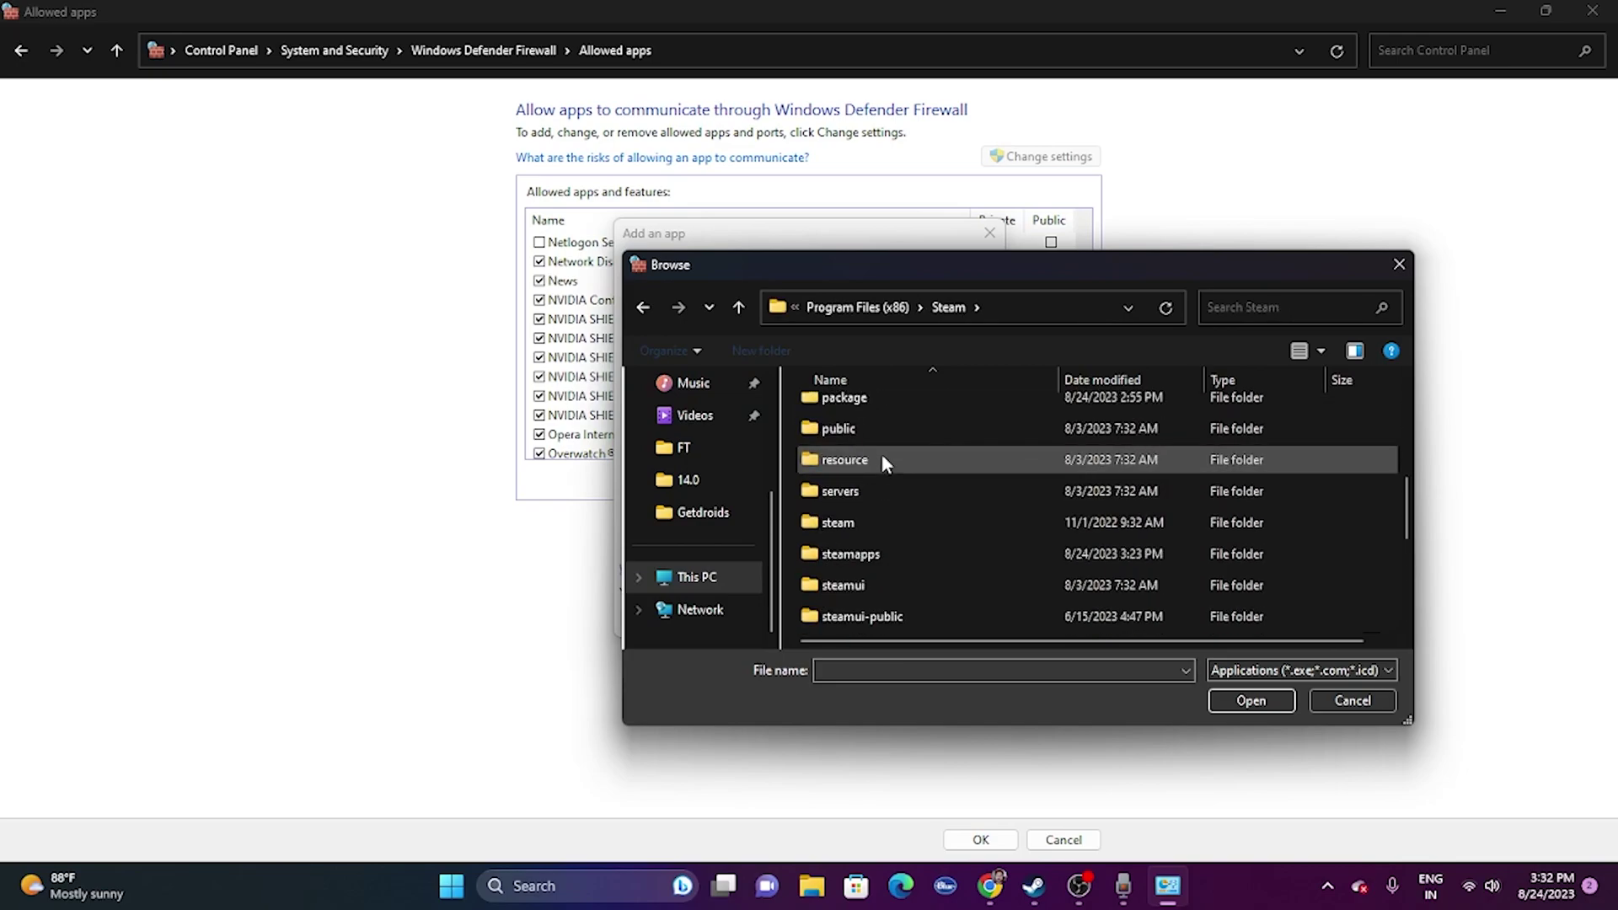
double_click(851, 553)
double_click(838, 413)
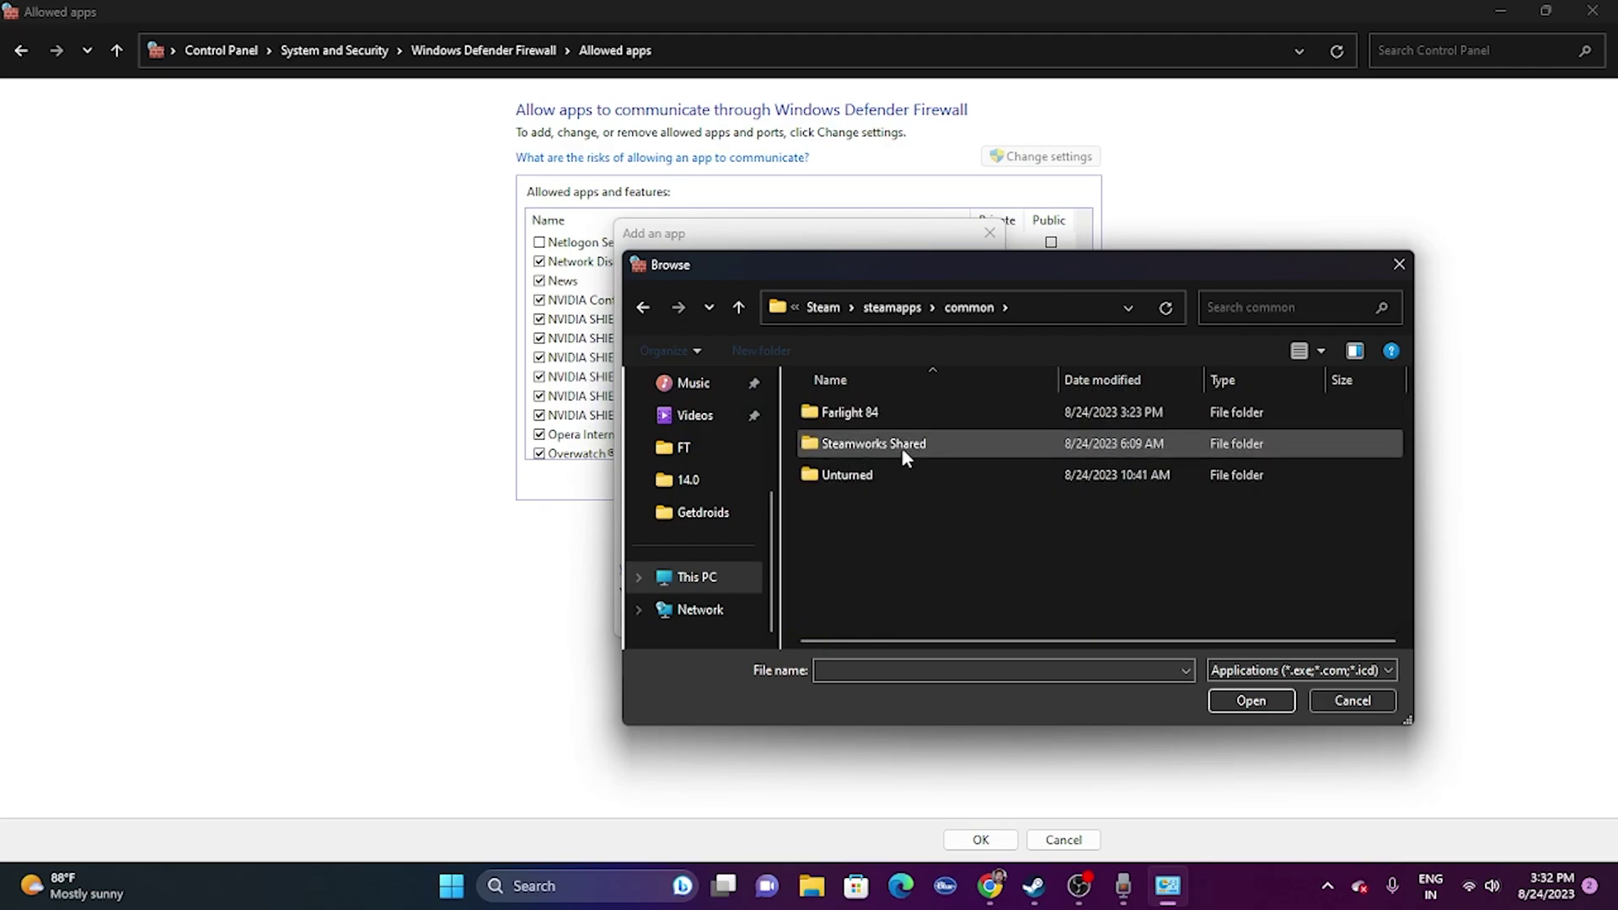
Browse New Volume (D:) to the SteamLibrary\steamapps\common folder and locate the Tom Clancy's Rainbow Six Siege folder.
click(727, 578)
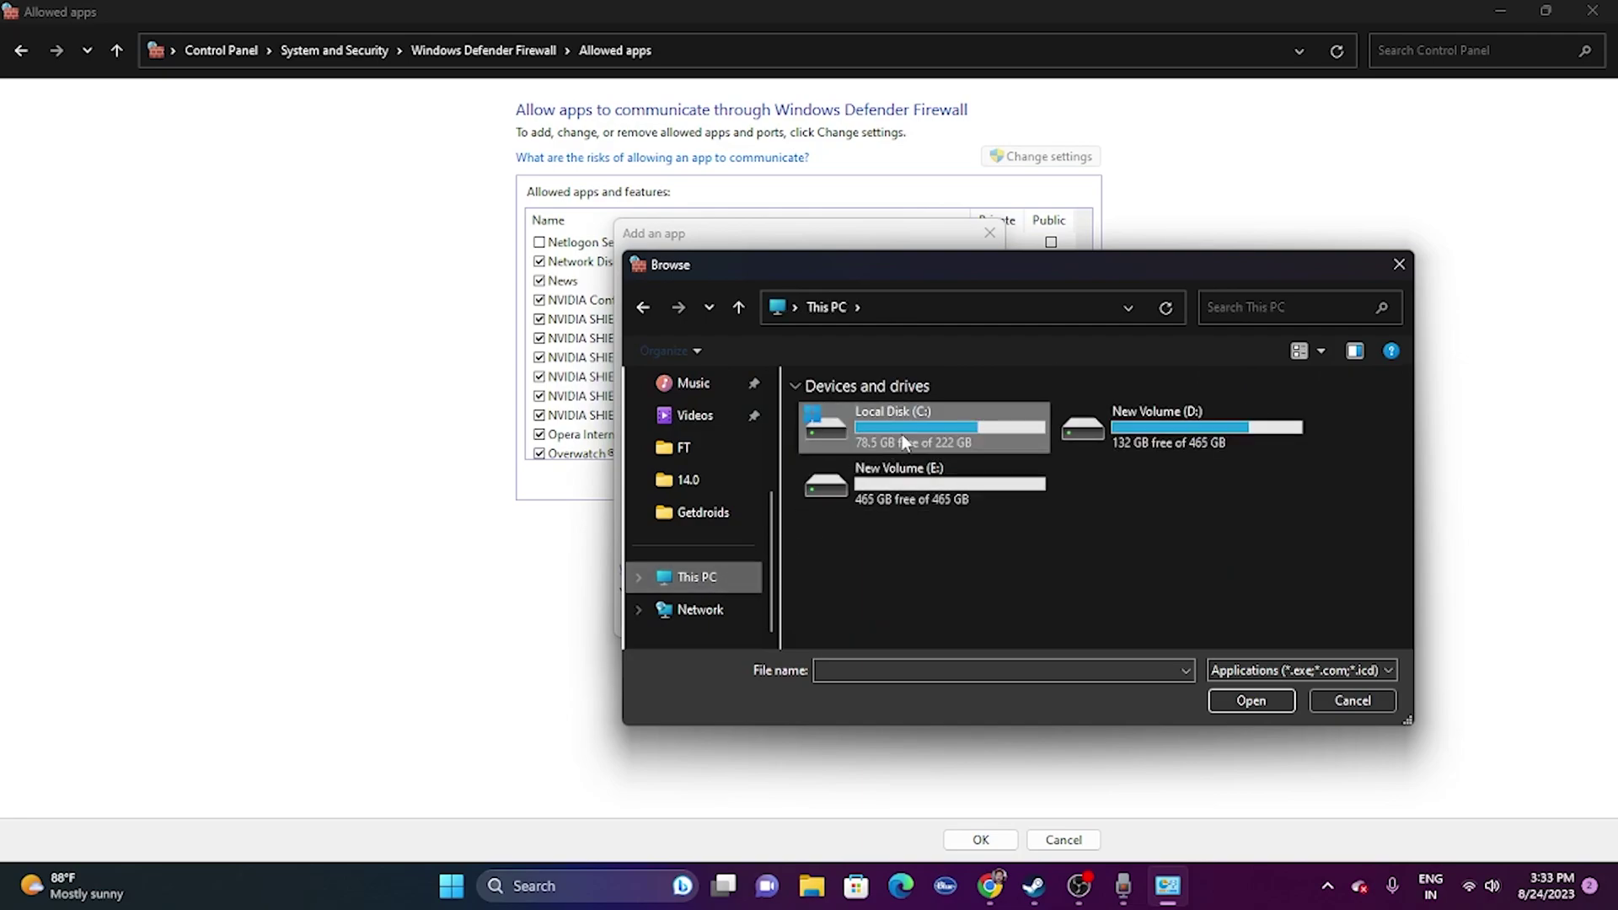
double_click(1164, 438)
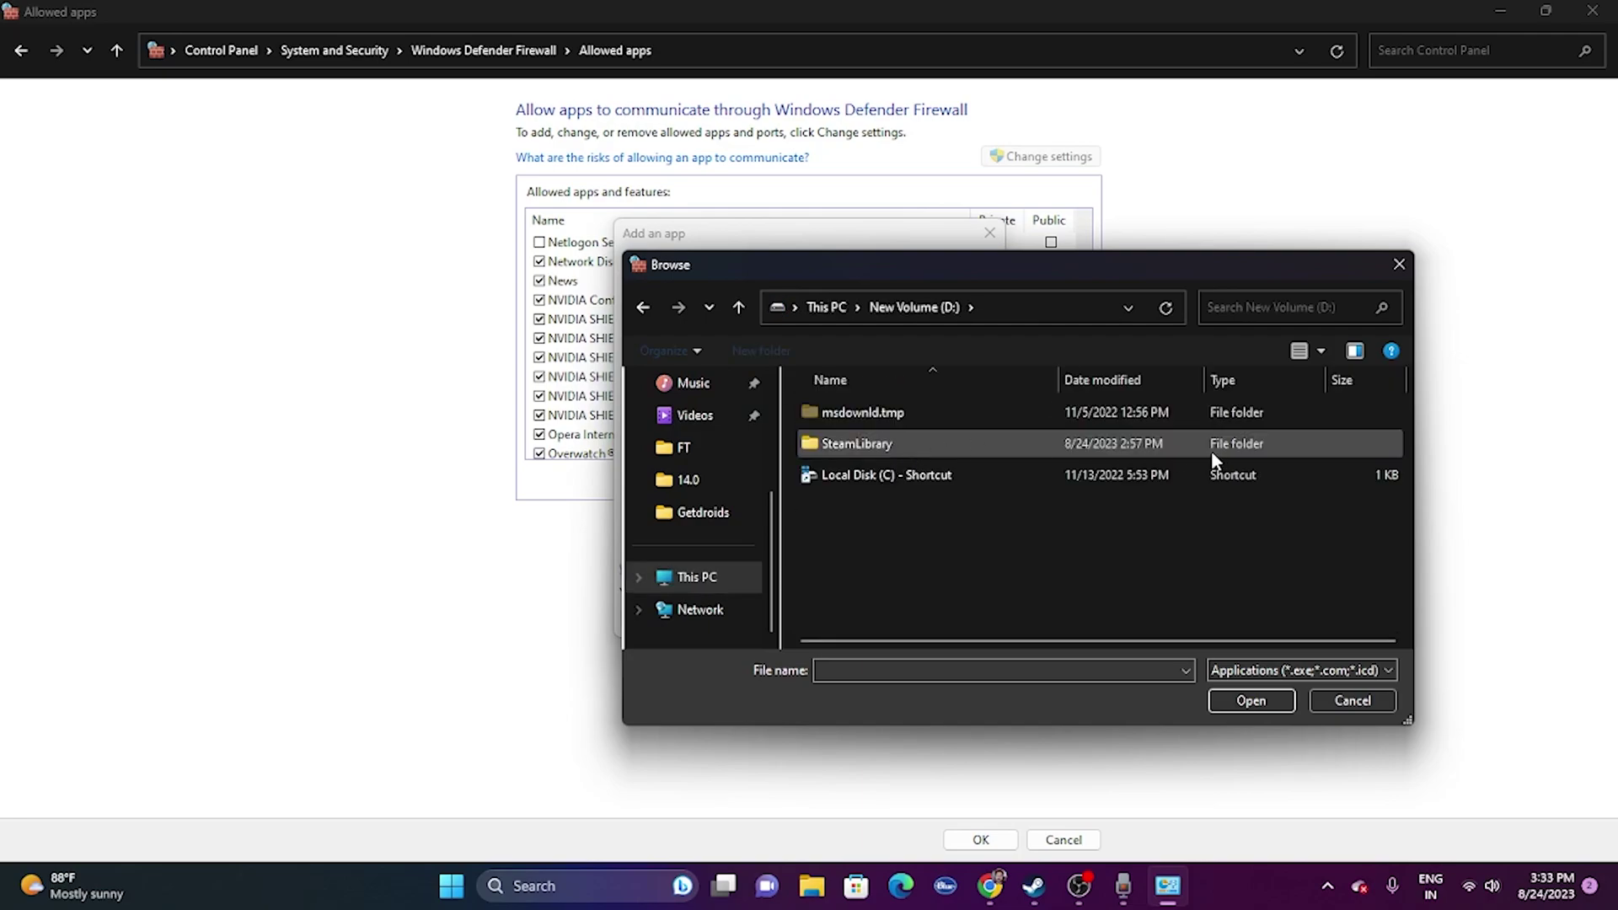
double_click(881, 447)
double_click(874, 413)
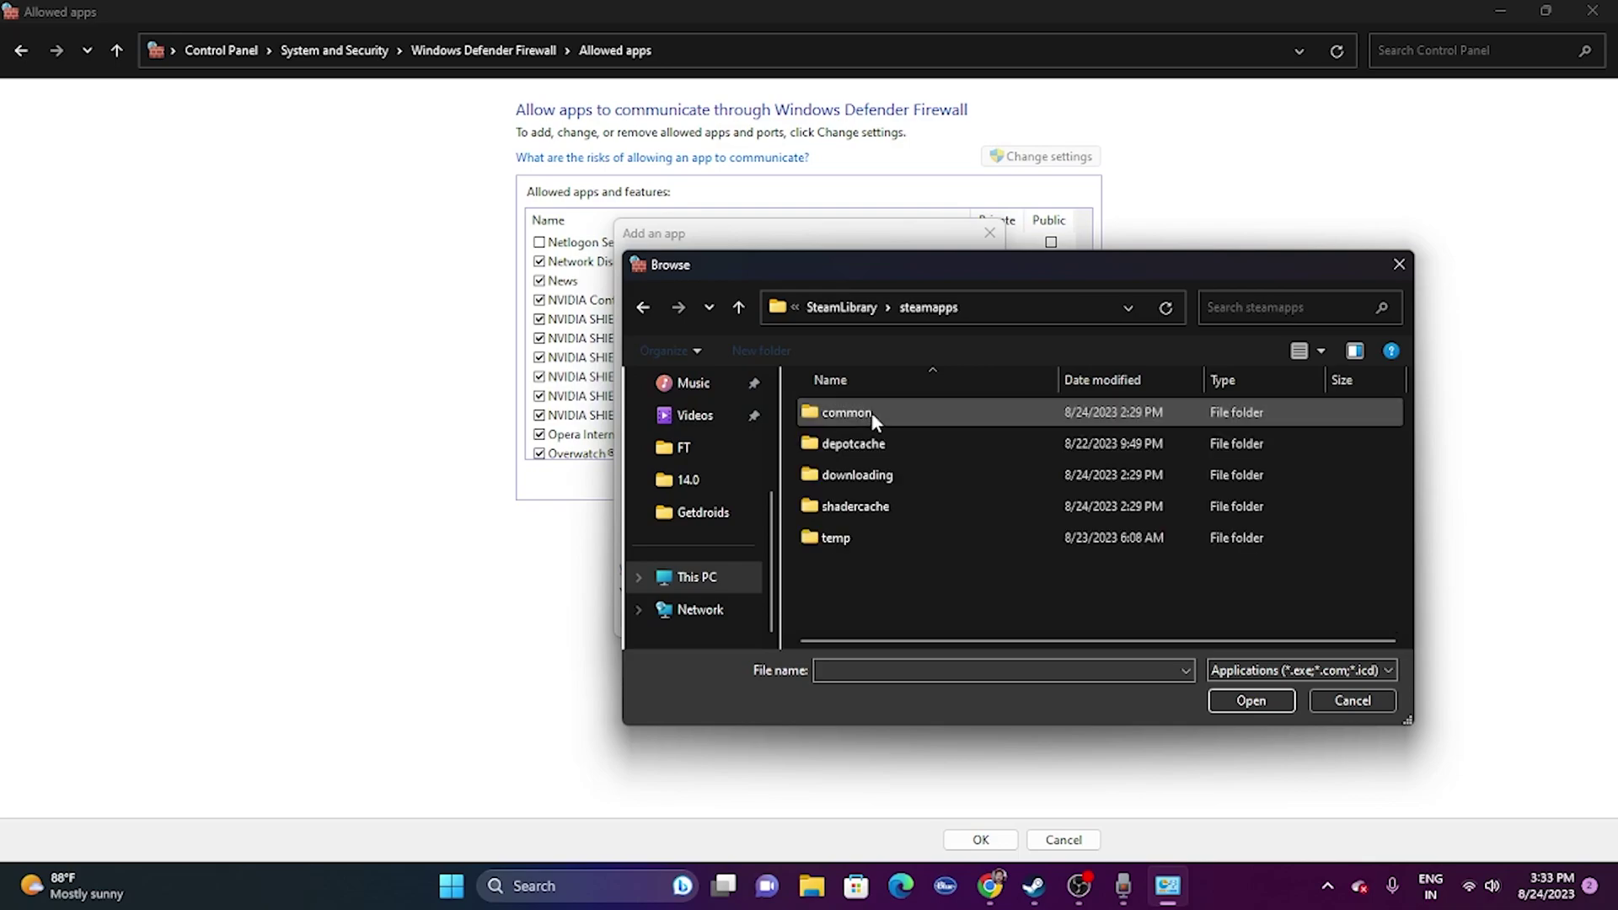
double_click(869, 414)
scroll(909, 474, down, 1)
scroll(908, 468, up, 1)
scroll(935, 447, down, 1)
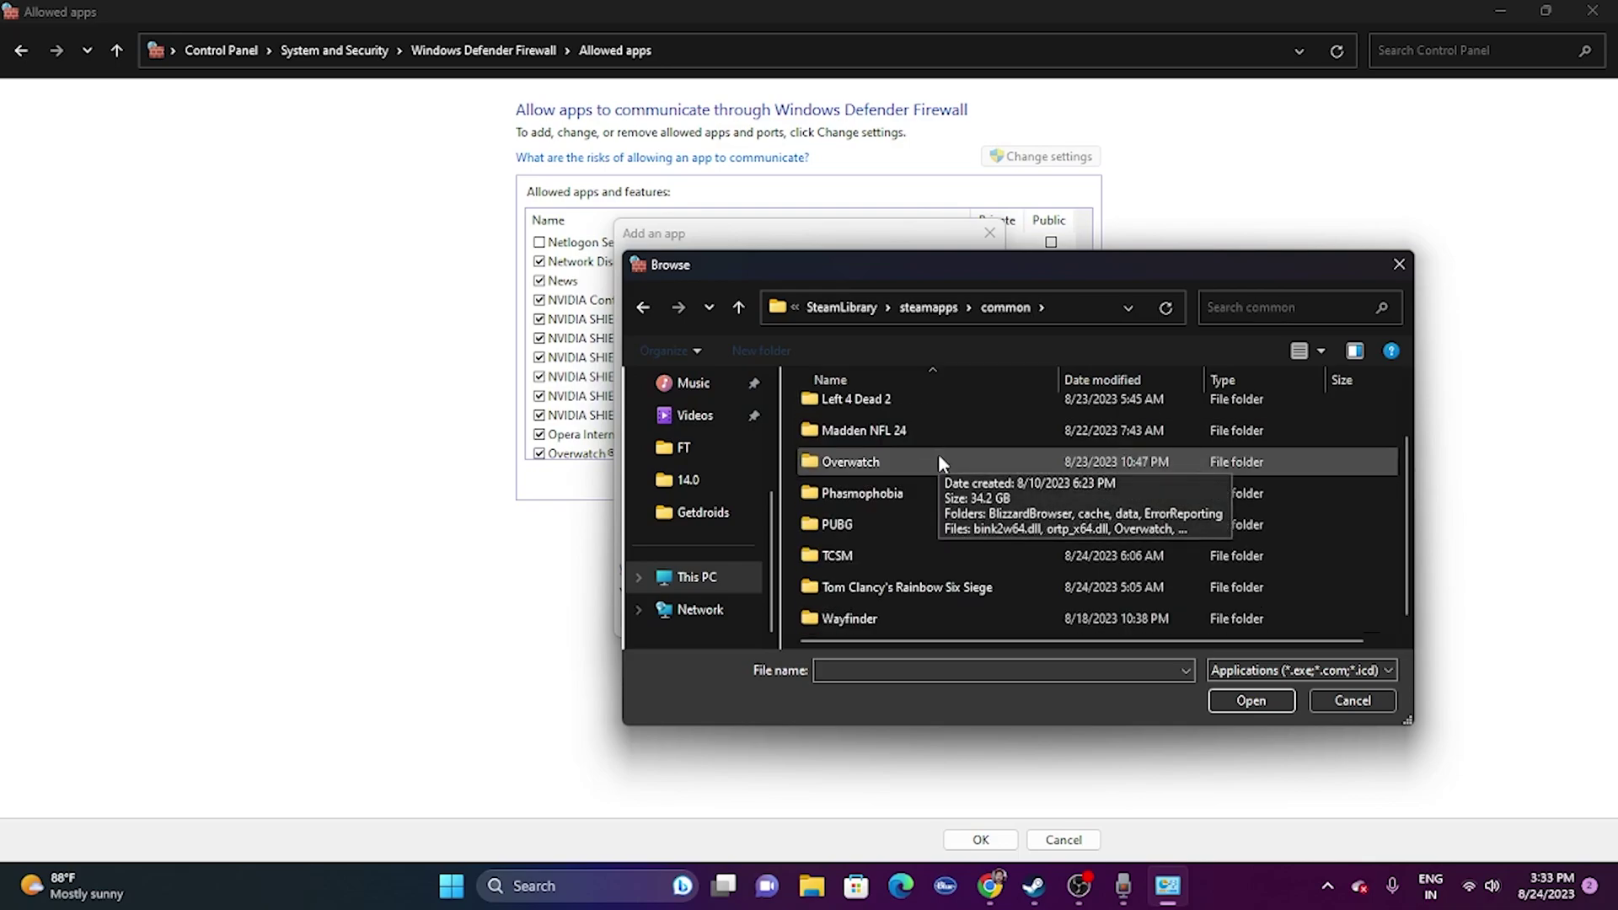
Try to add the game's executable from the Tom Clancy's Rainbow Six Siege folder to the firewall's allowed apps, and close Control Panel.
double_click(902, 590)
click(879, 512)
click(1251, 700)
click(879, 619)
click(935, 514)
click(989, 233)
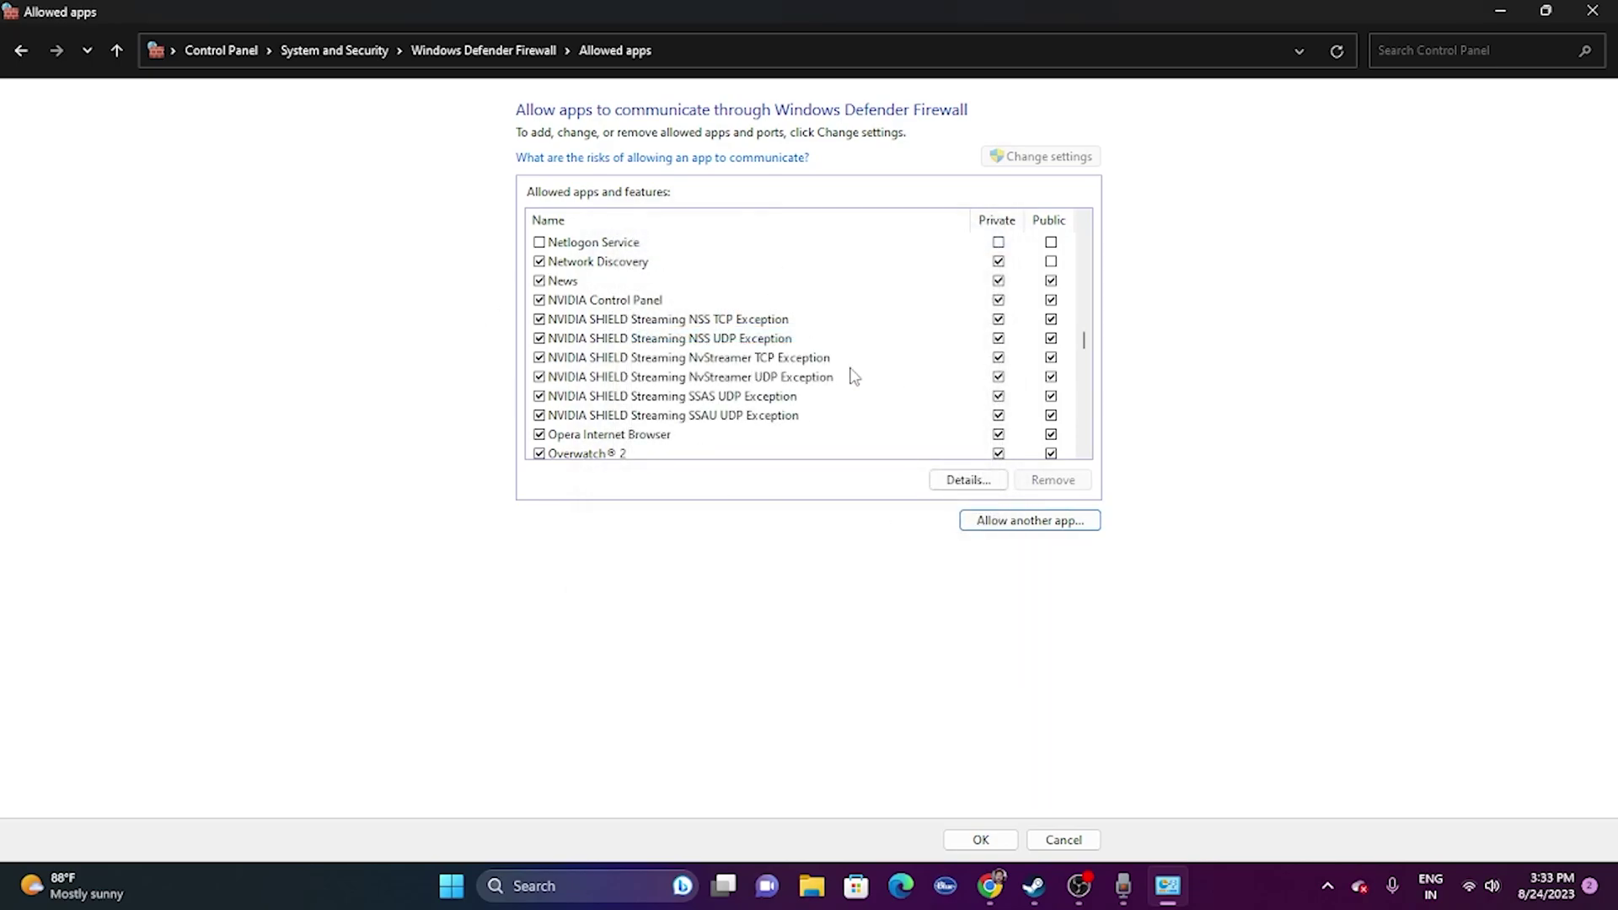
click(1592, 10)
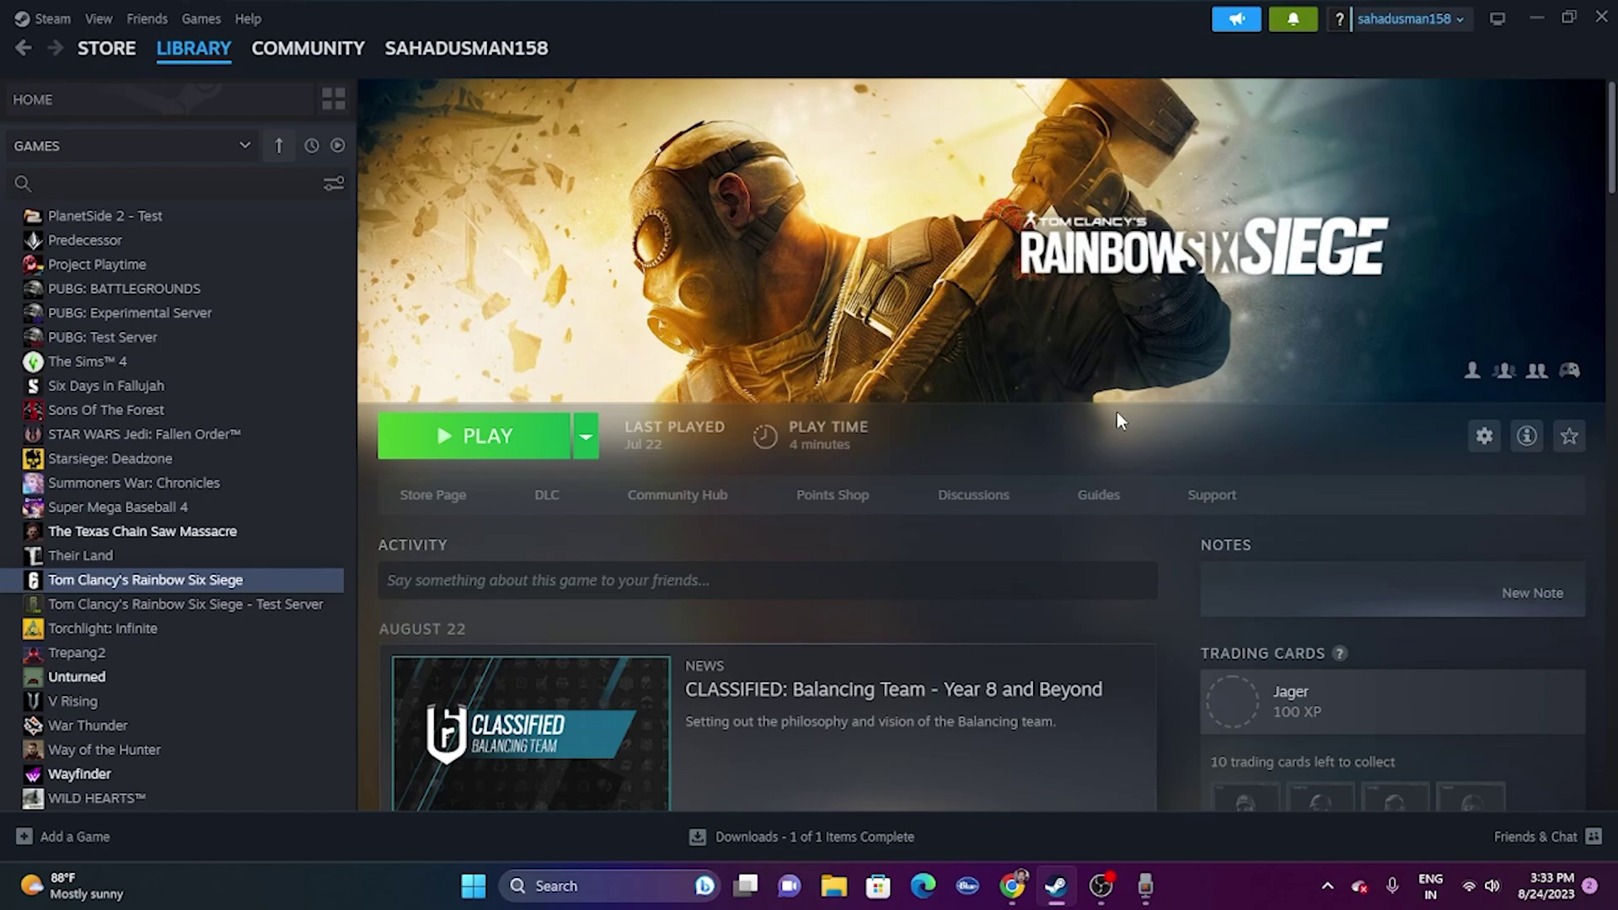
Disable all services in System Configuration, hide all Microsoft services, and apply the changes without restarting the computer.
click(598, 880)
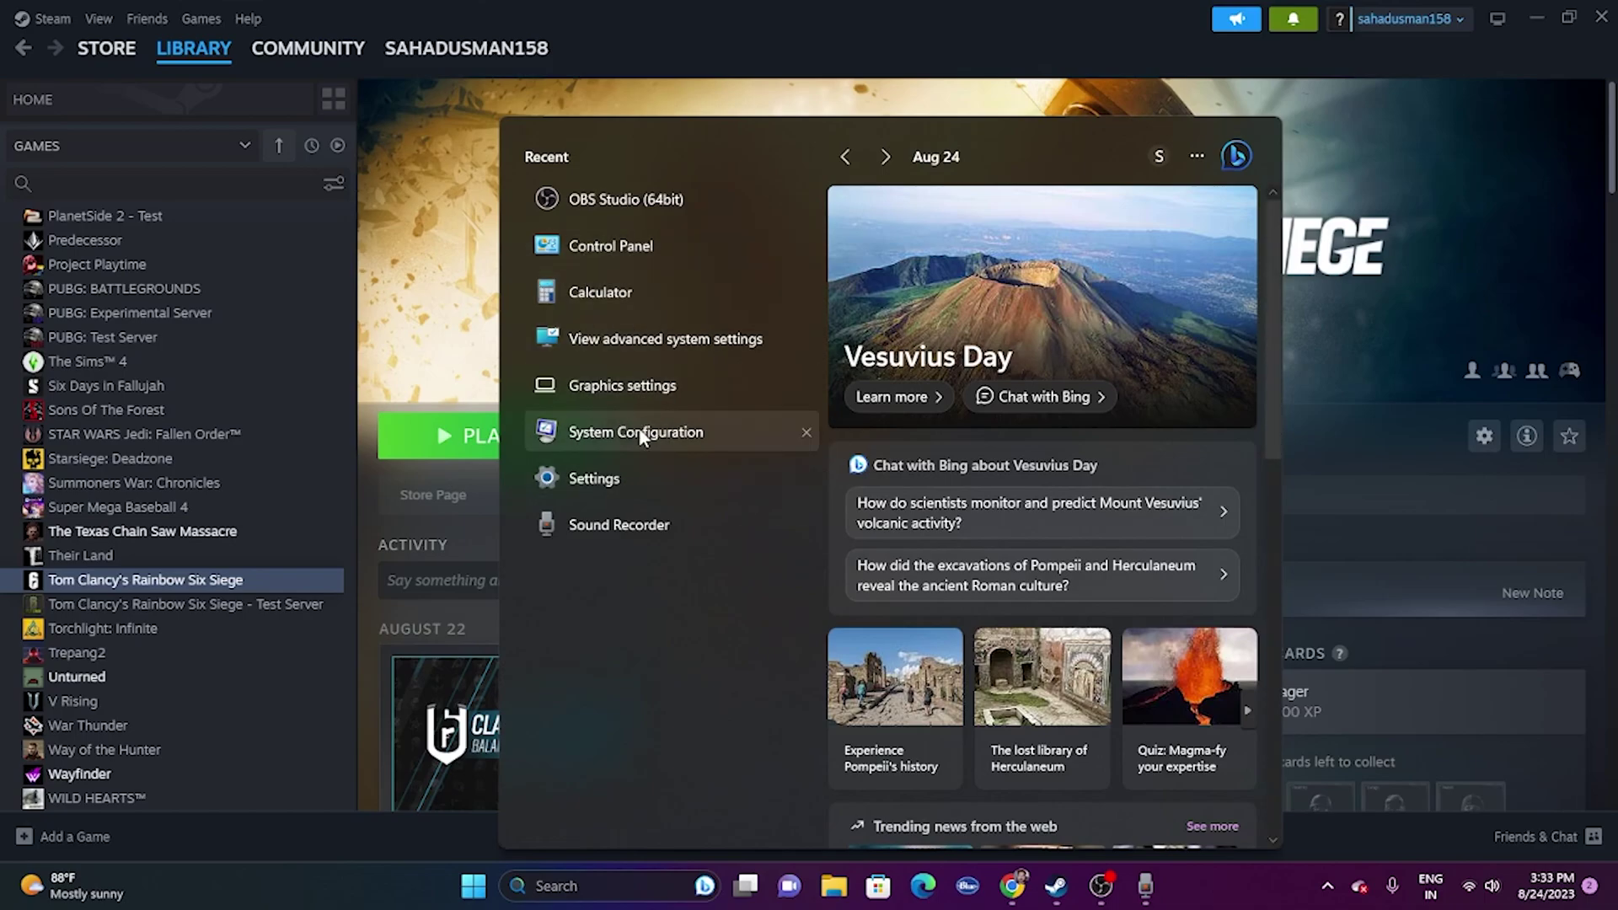
click(643, 434)
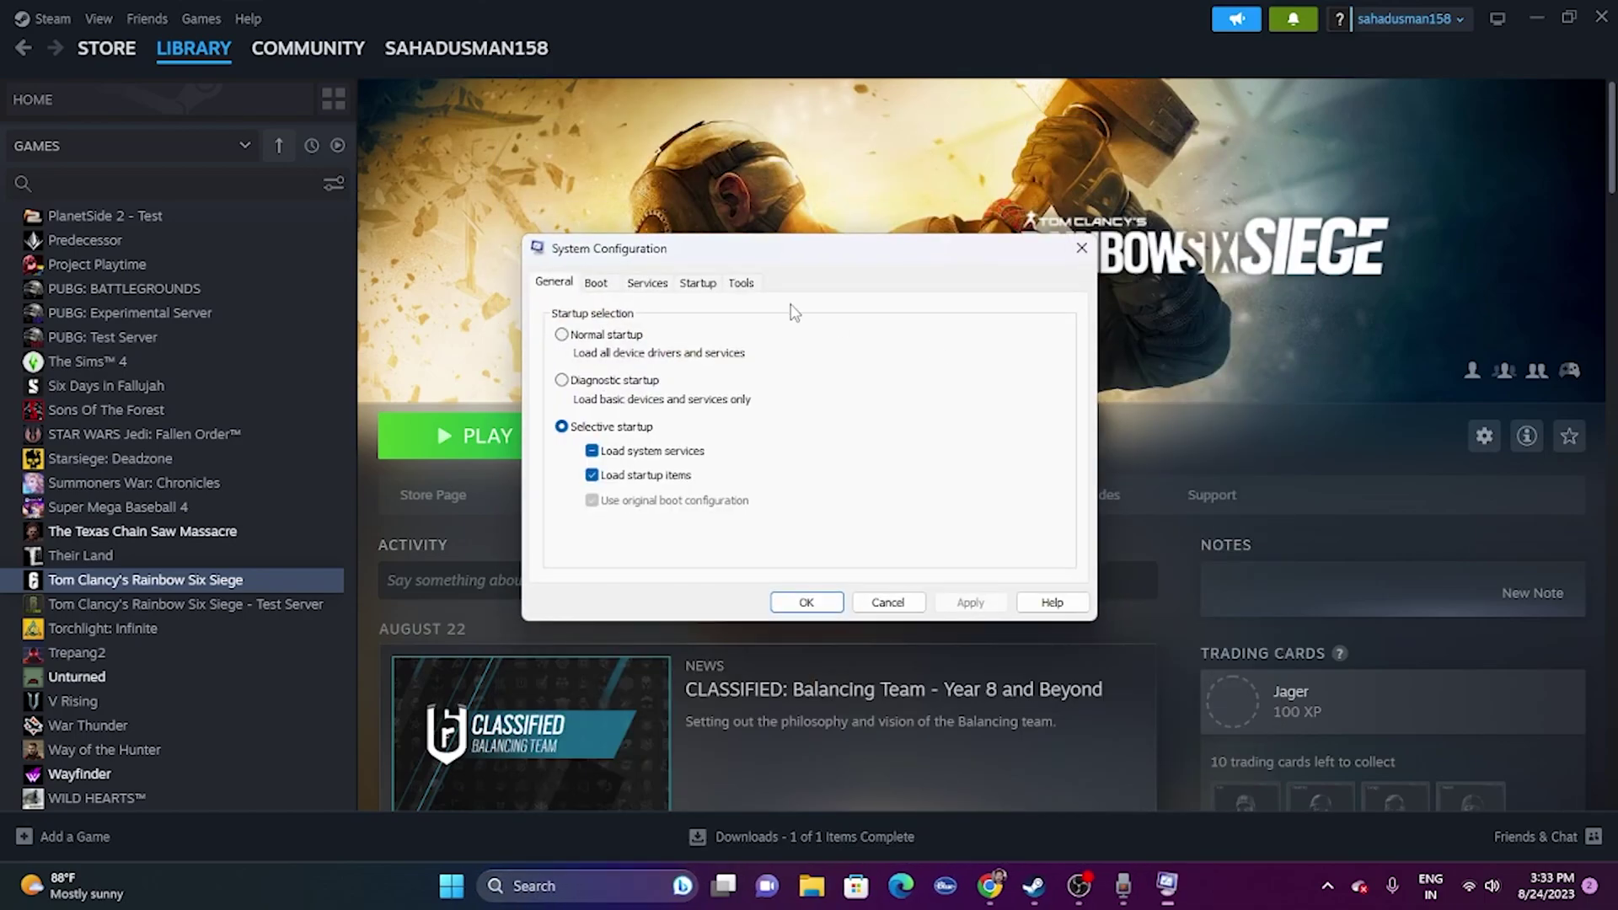
click(655, 287)
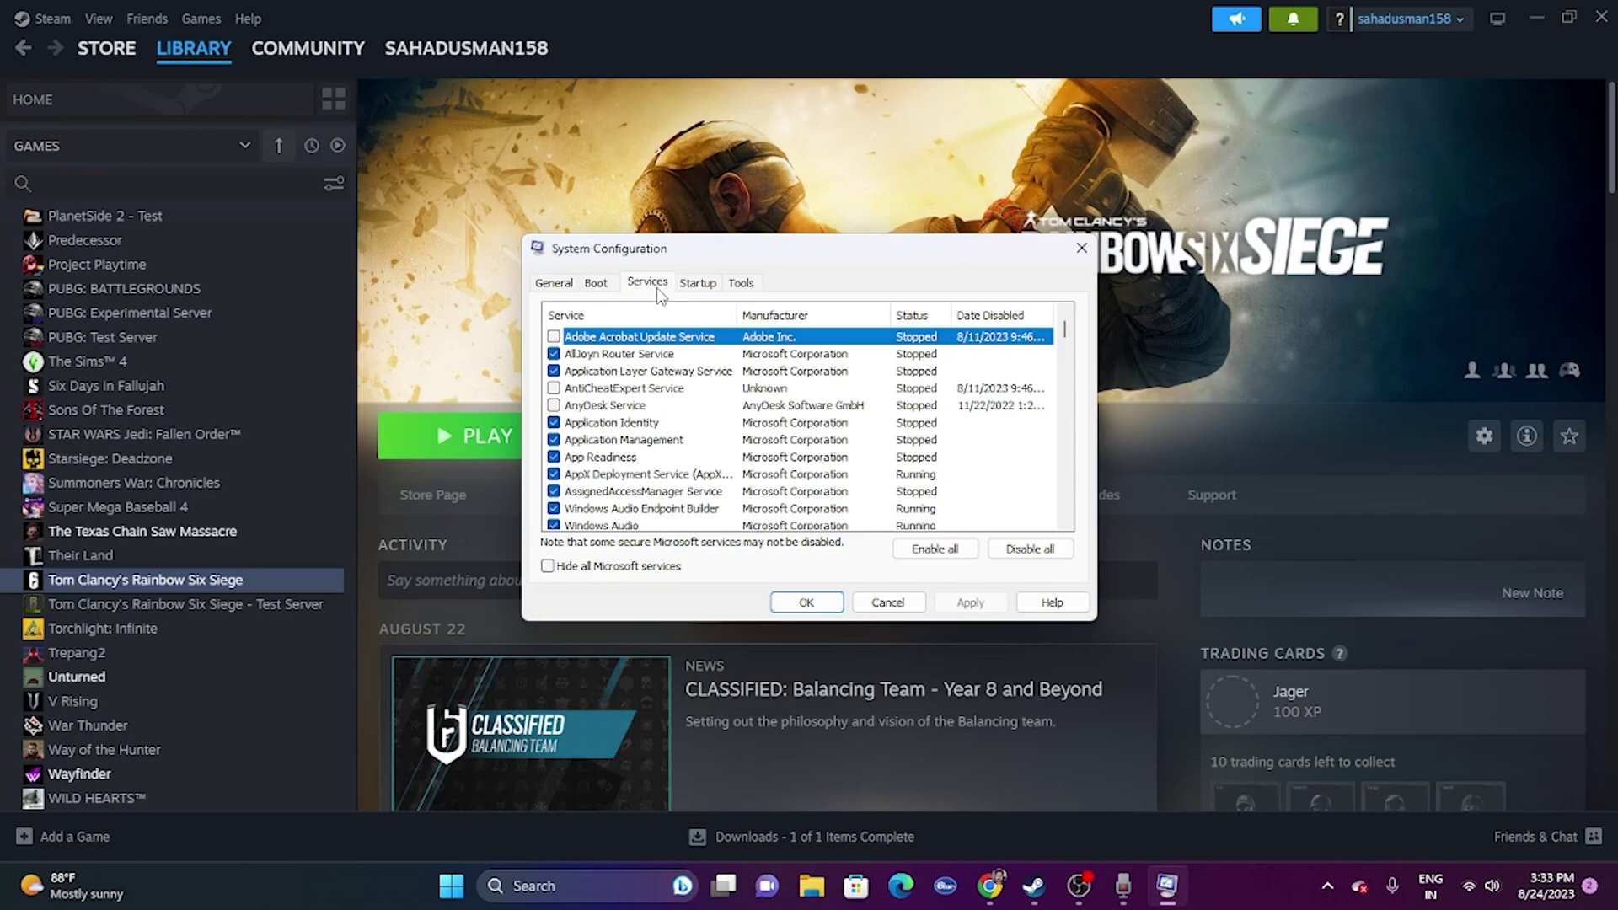
click(1032, 553)
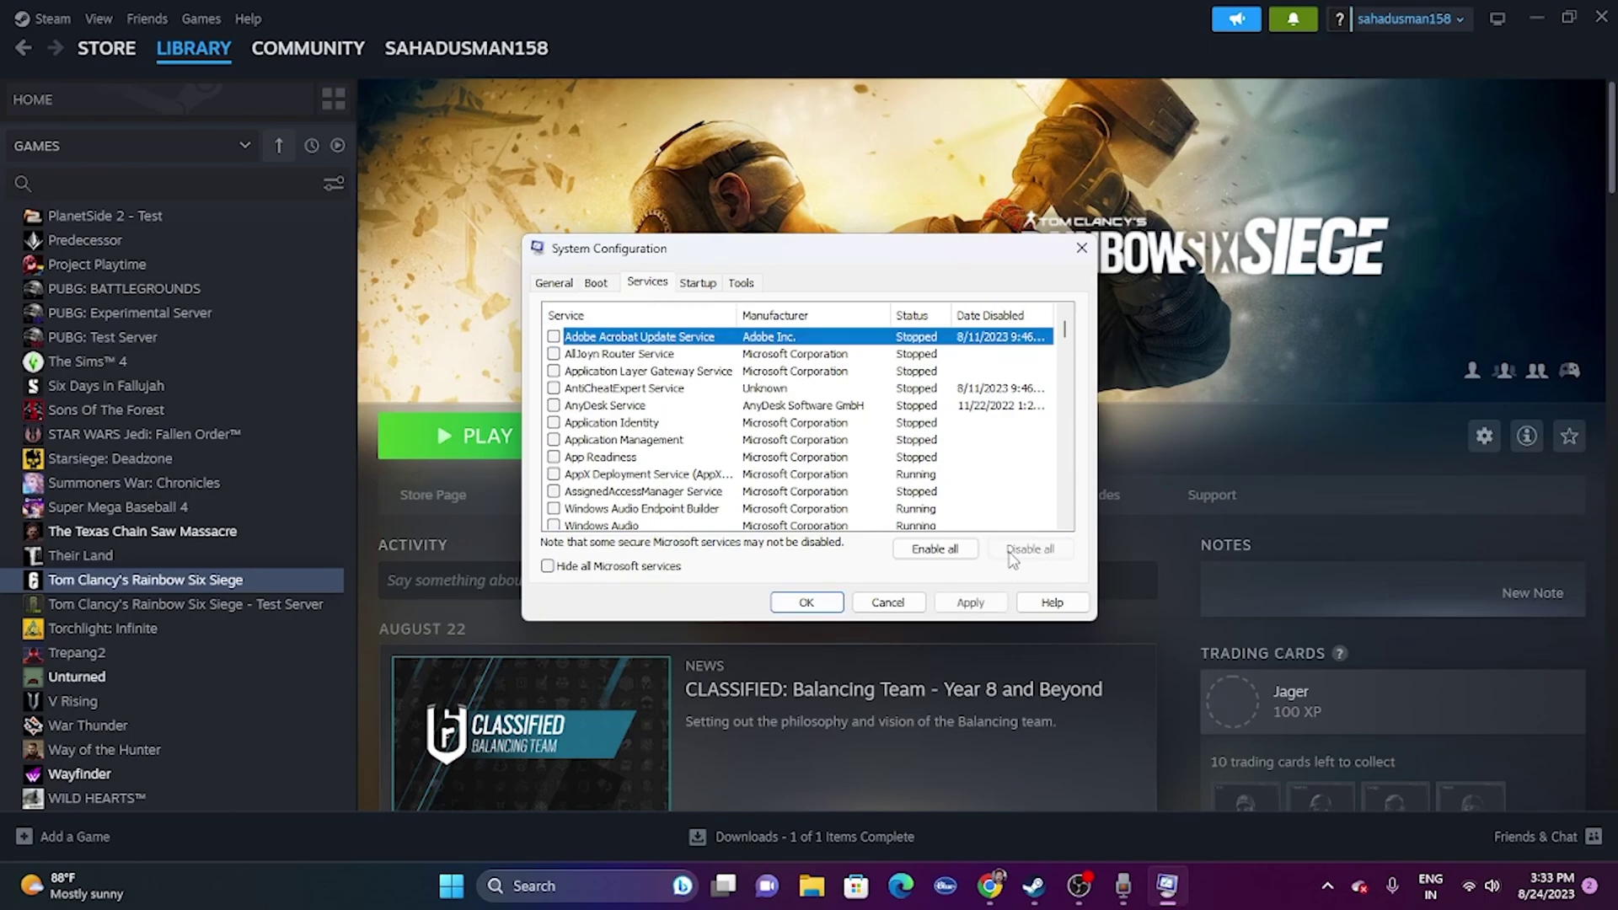
click(619, 570)
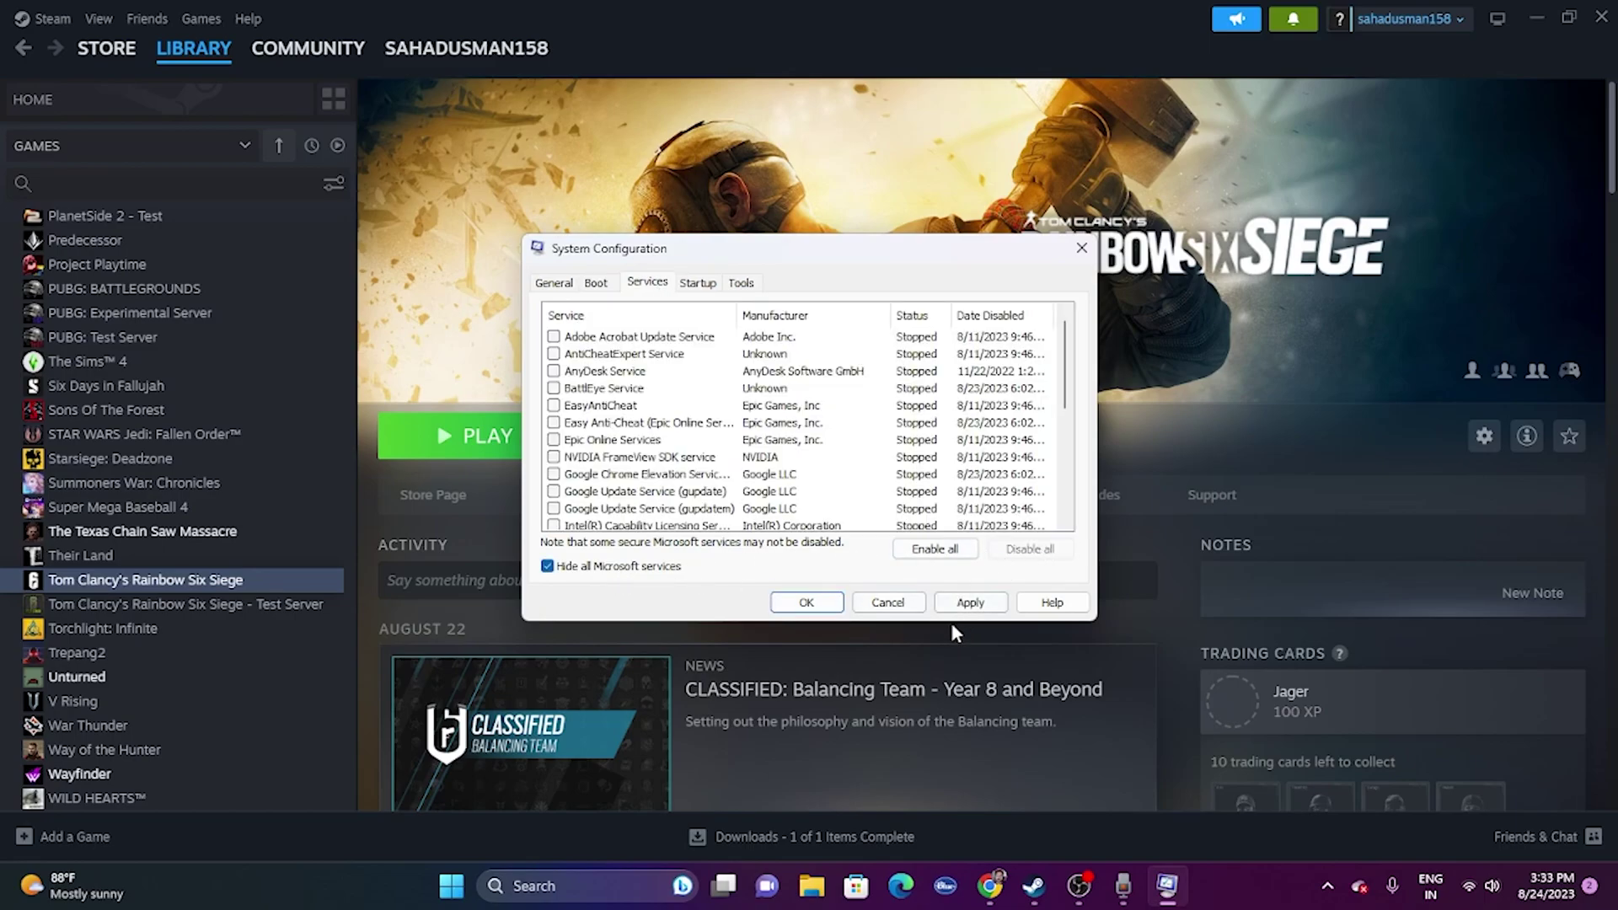
click(971, 604)
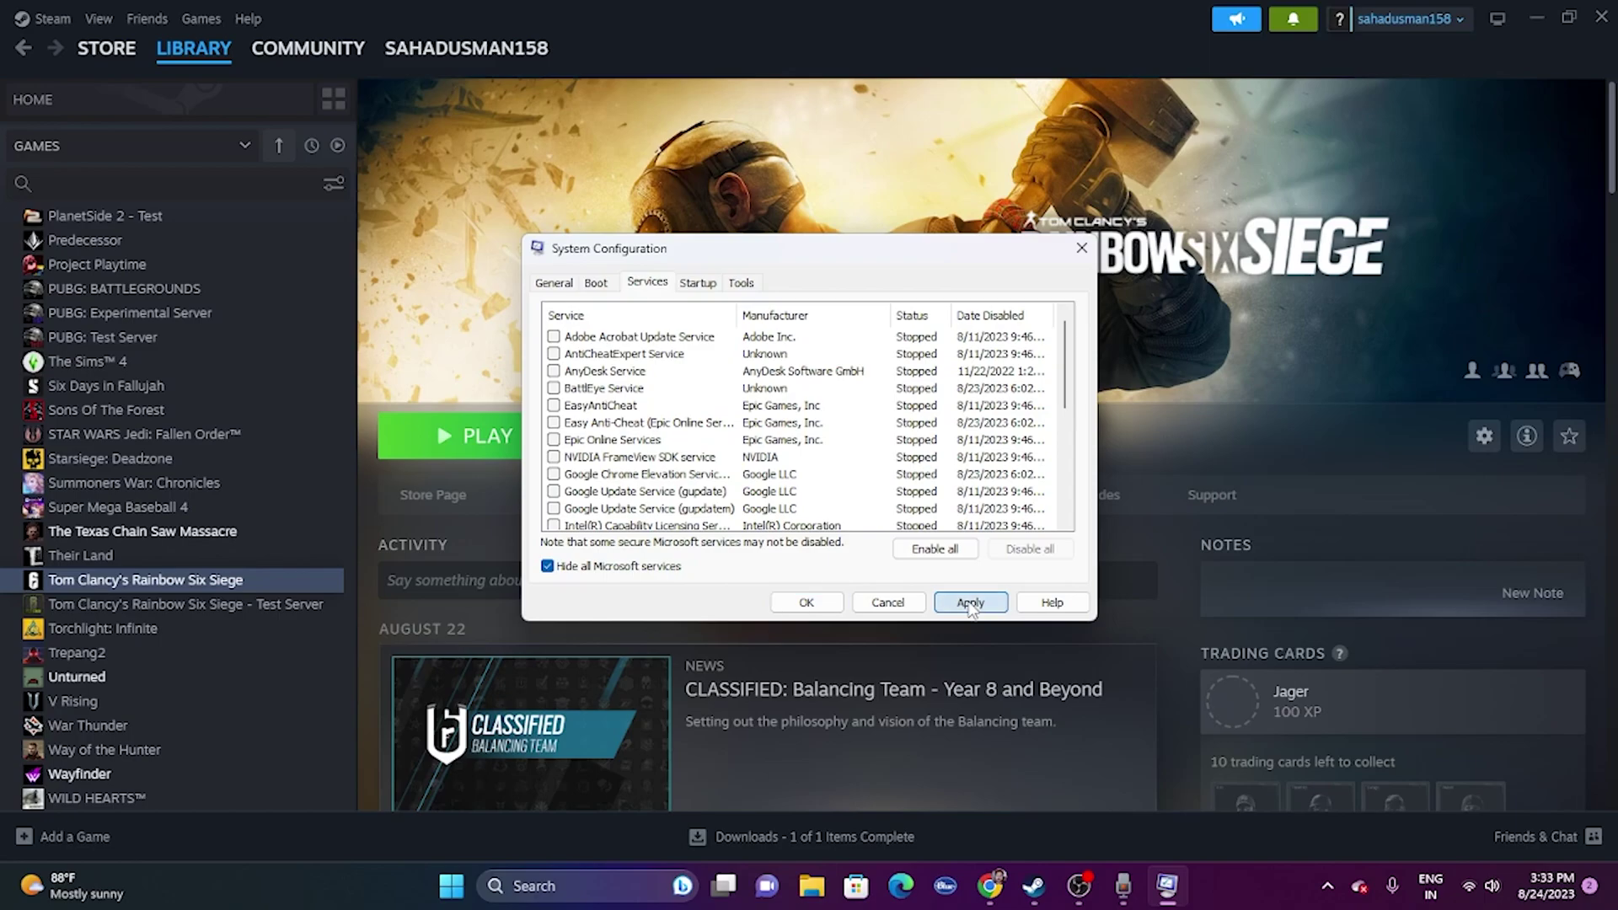
click(806, 603)
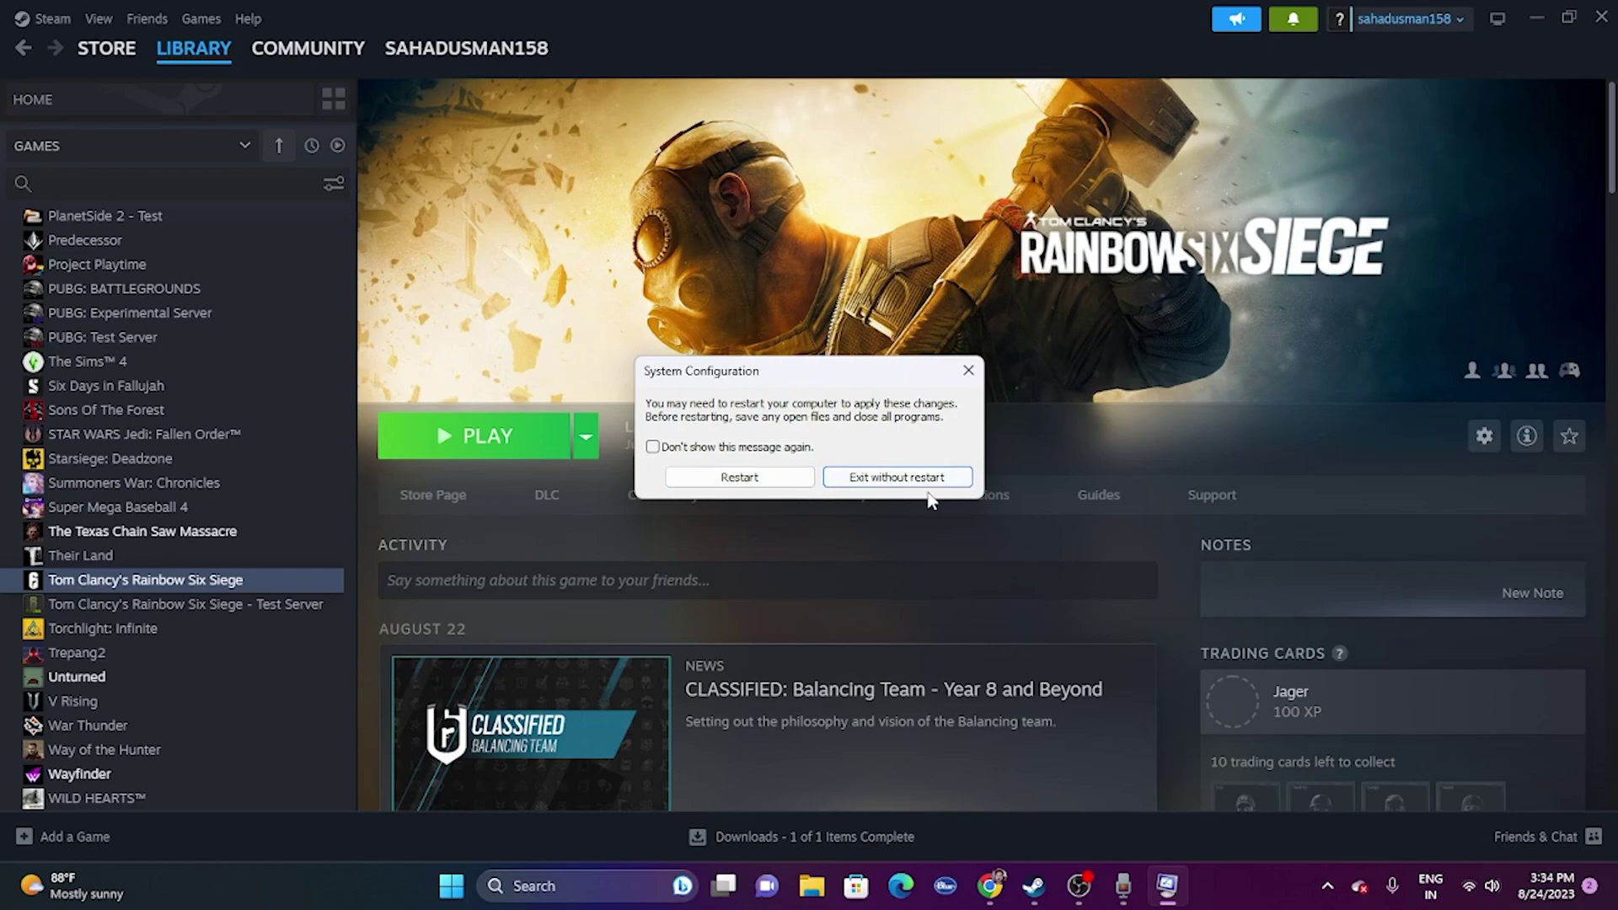
click(969, 370)
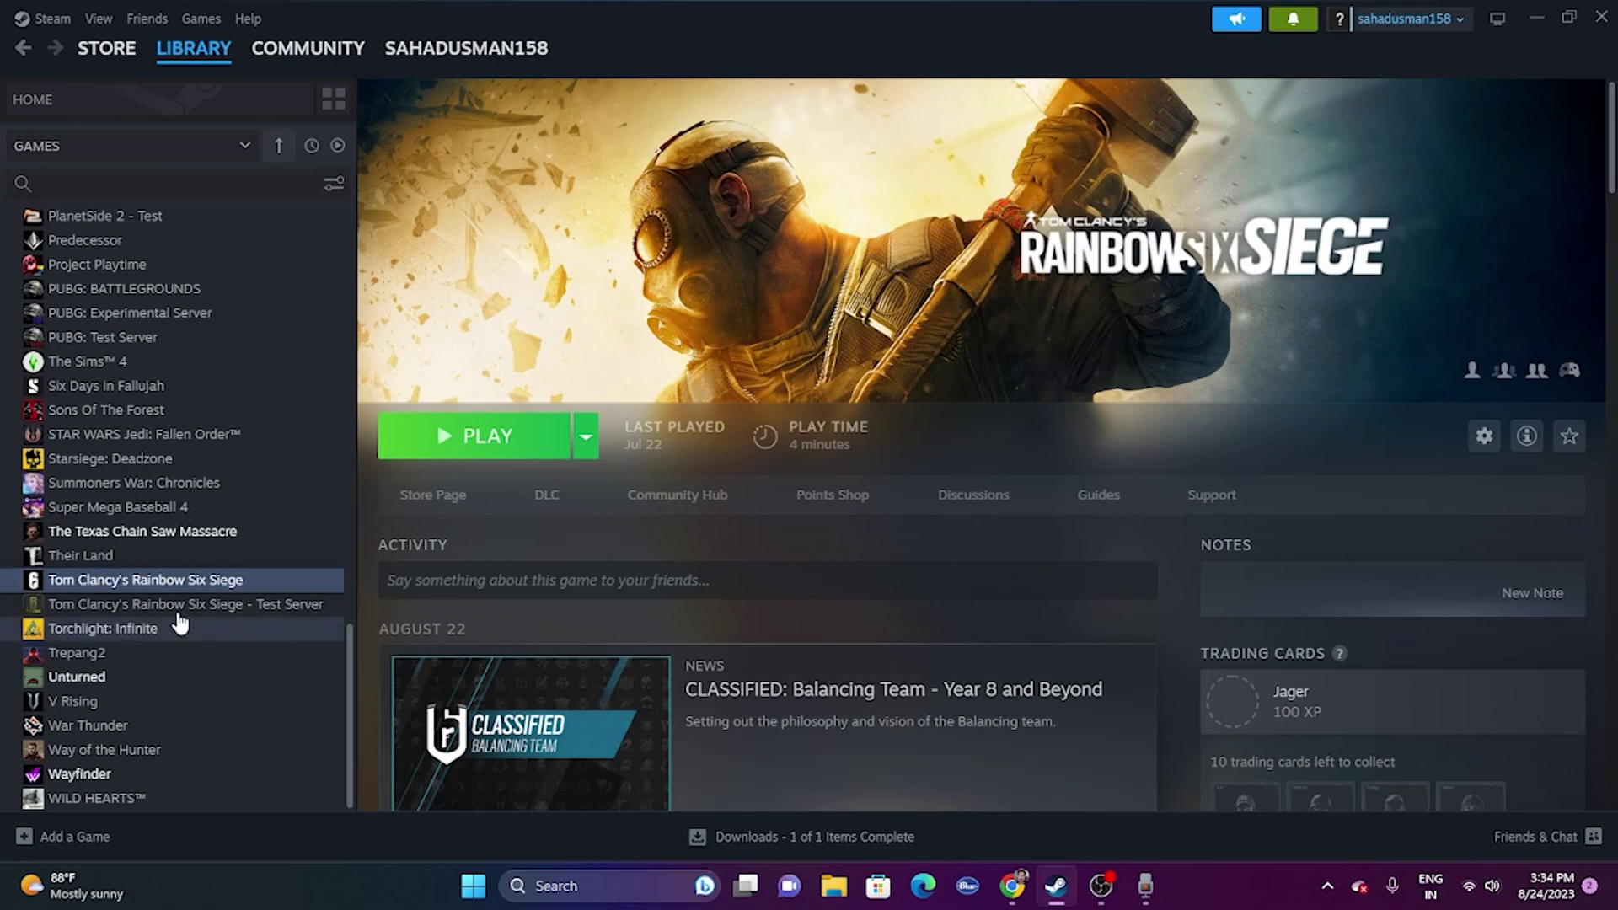
Open the Steam properties of Tom Clancy's Rainbow Six Siege and view its Installed Files options.
right_click(231, 580)
click(289, 737)
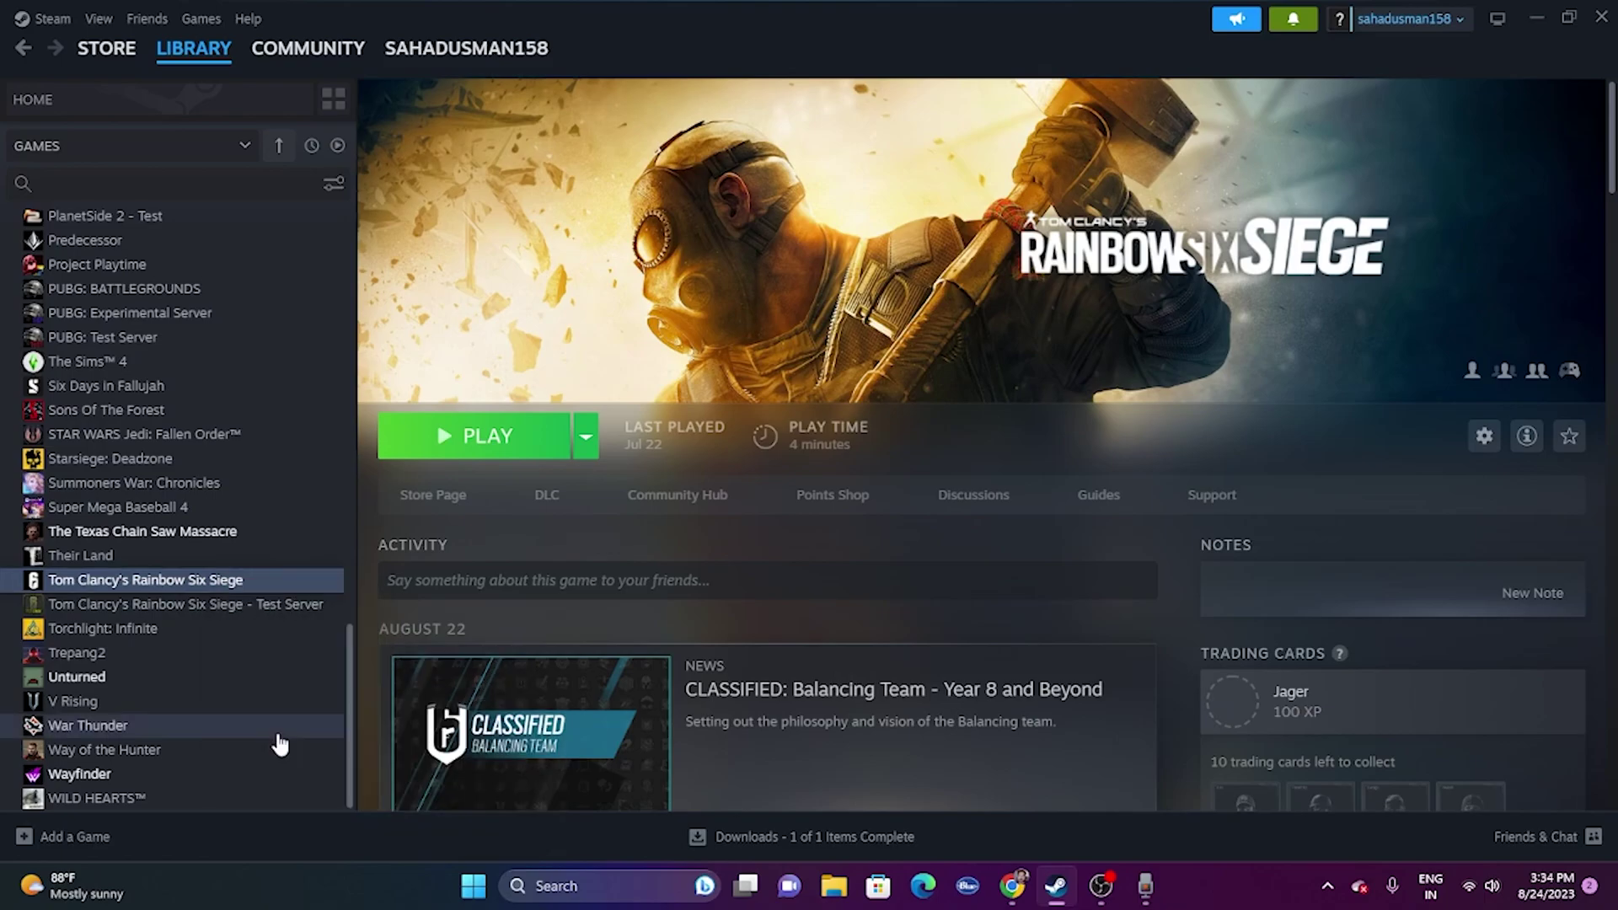
click(496, 353)
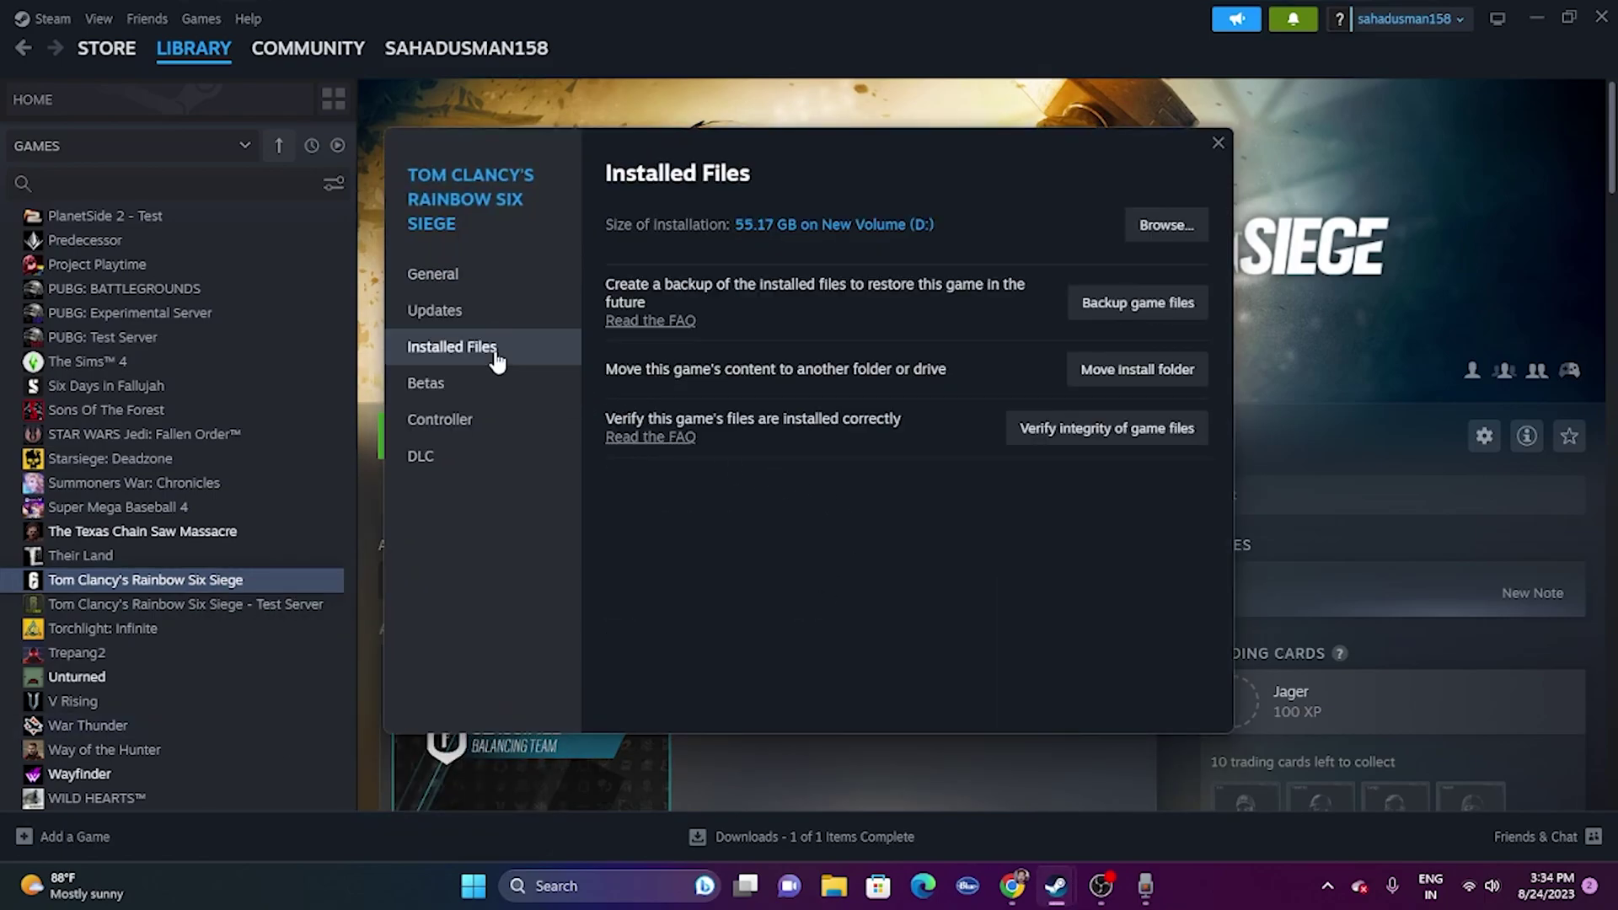
Set the game's launch options to -dx11 in its General properties and close the properties window.
click(466, 287)
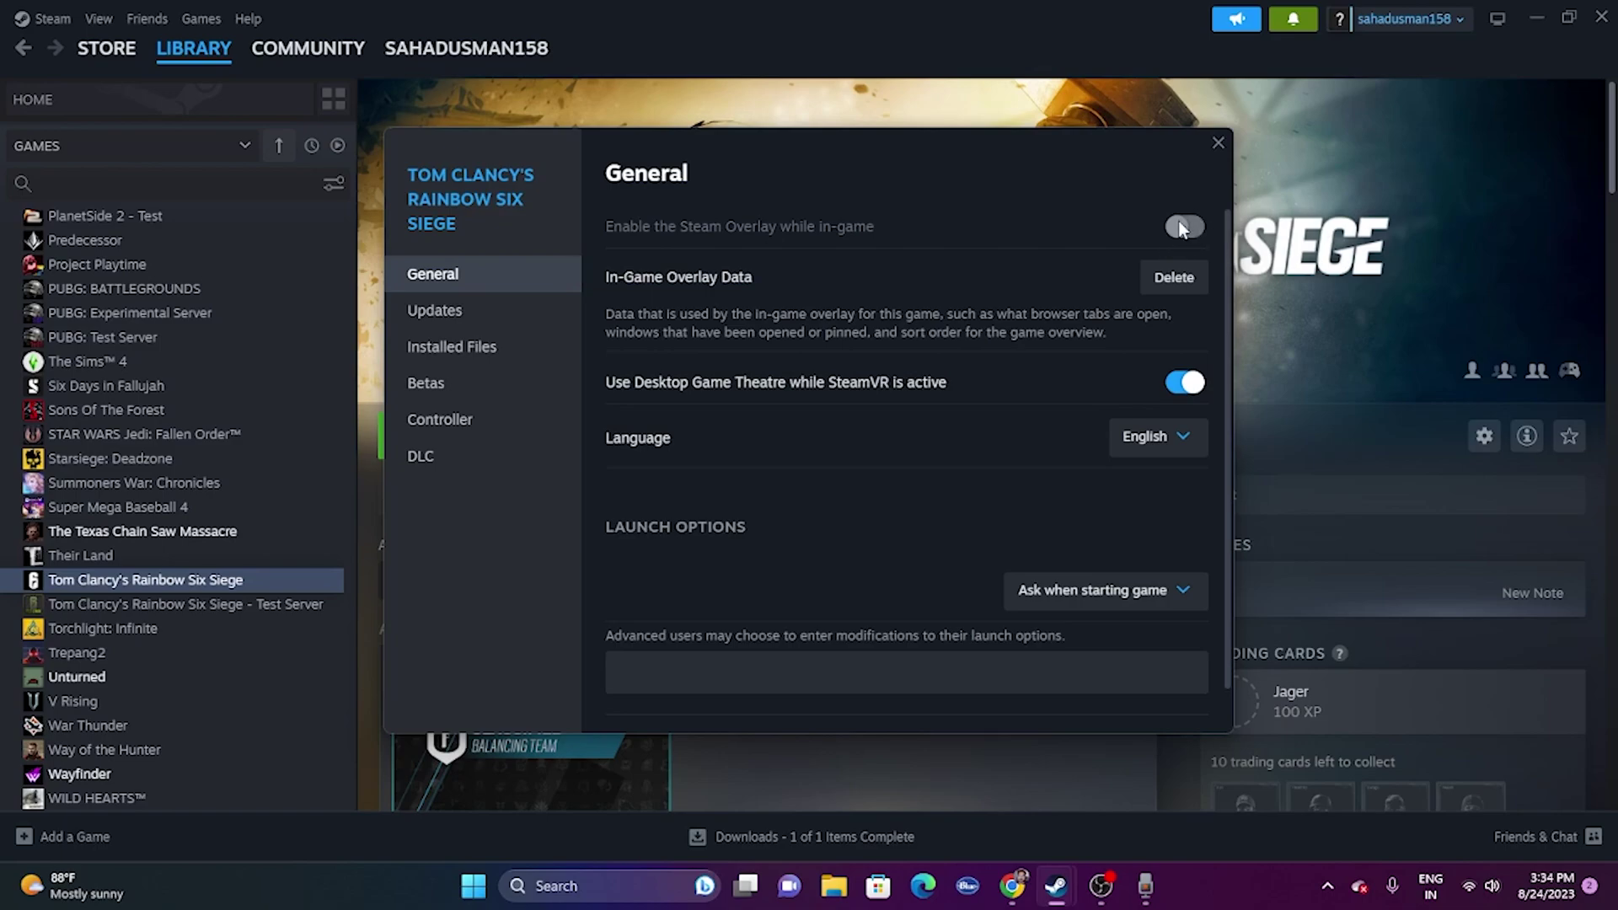
drag(1054, 175, 1285, 187)
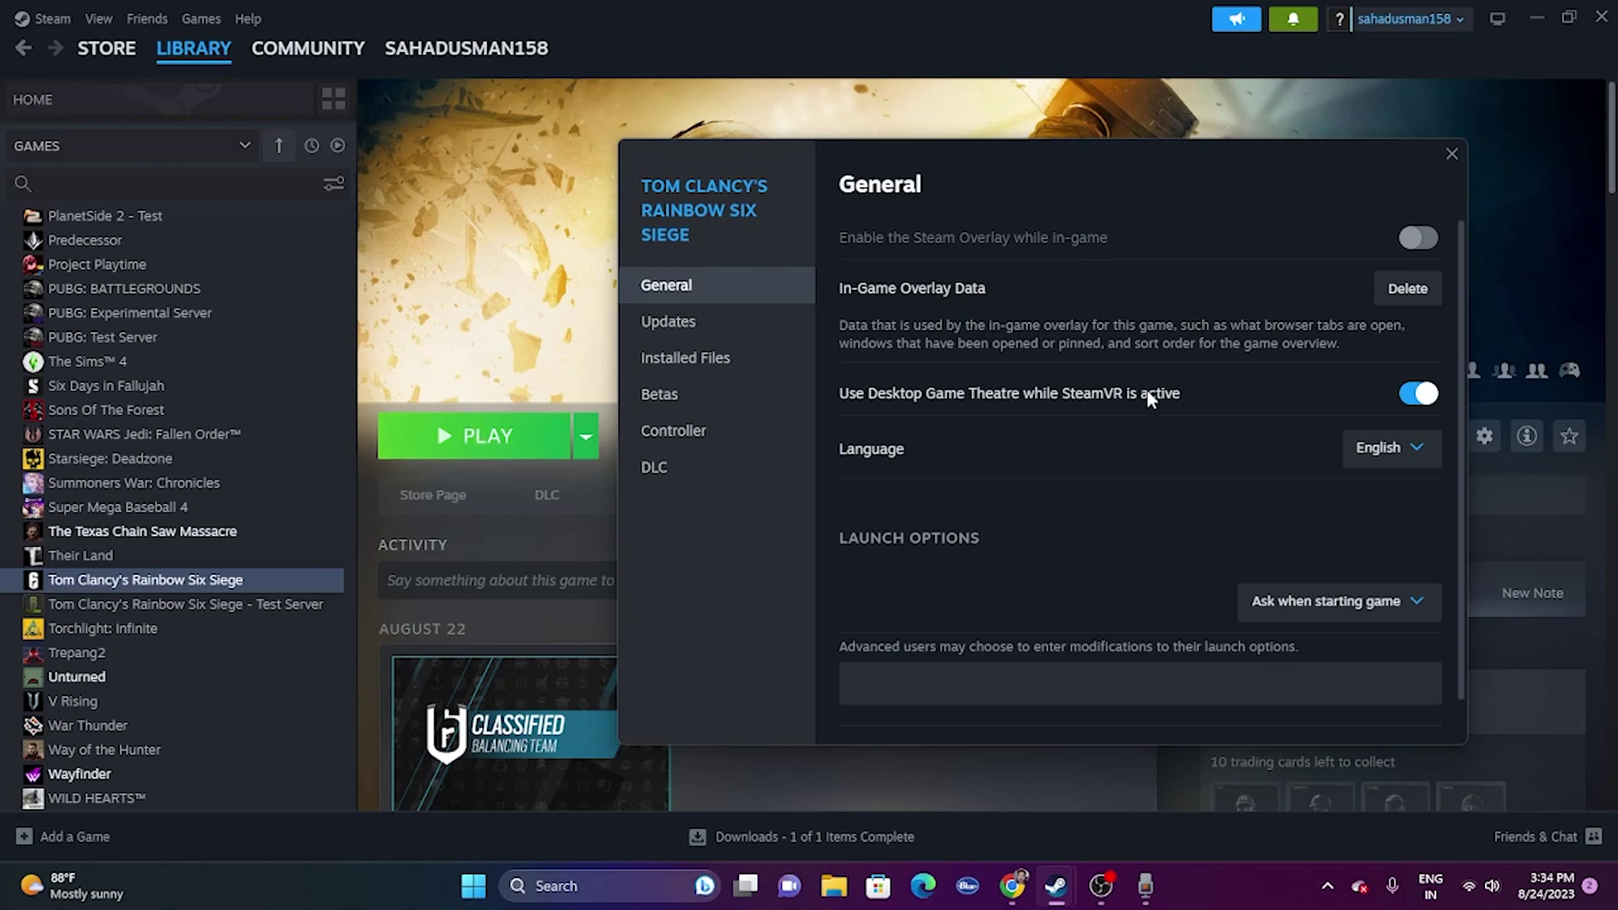
click(898, 667)
text(-dx11)
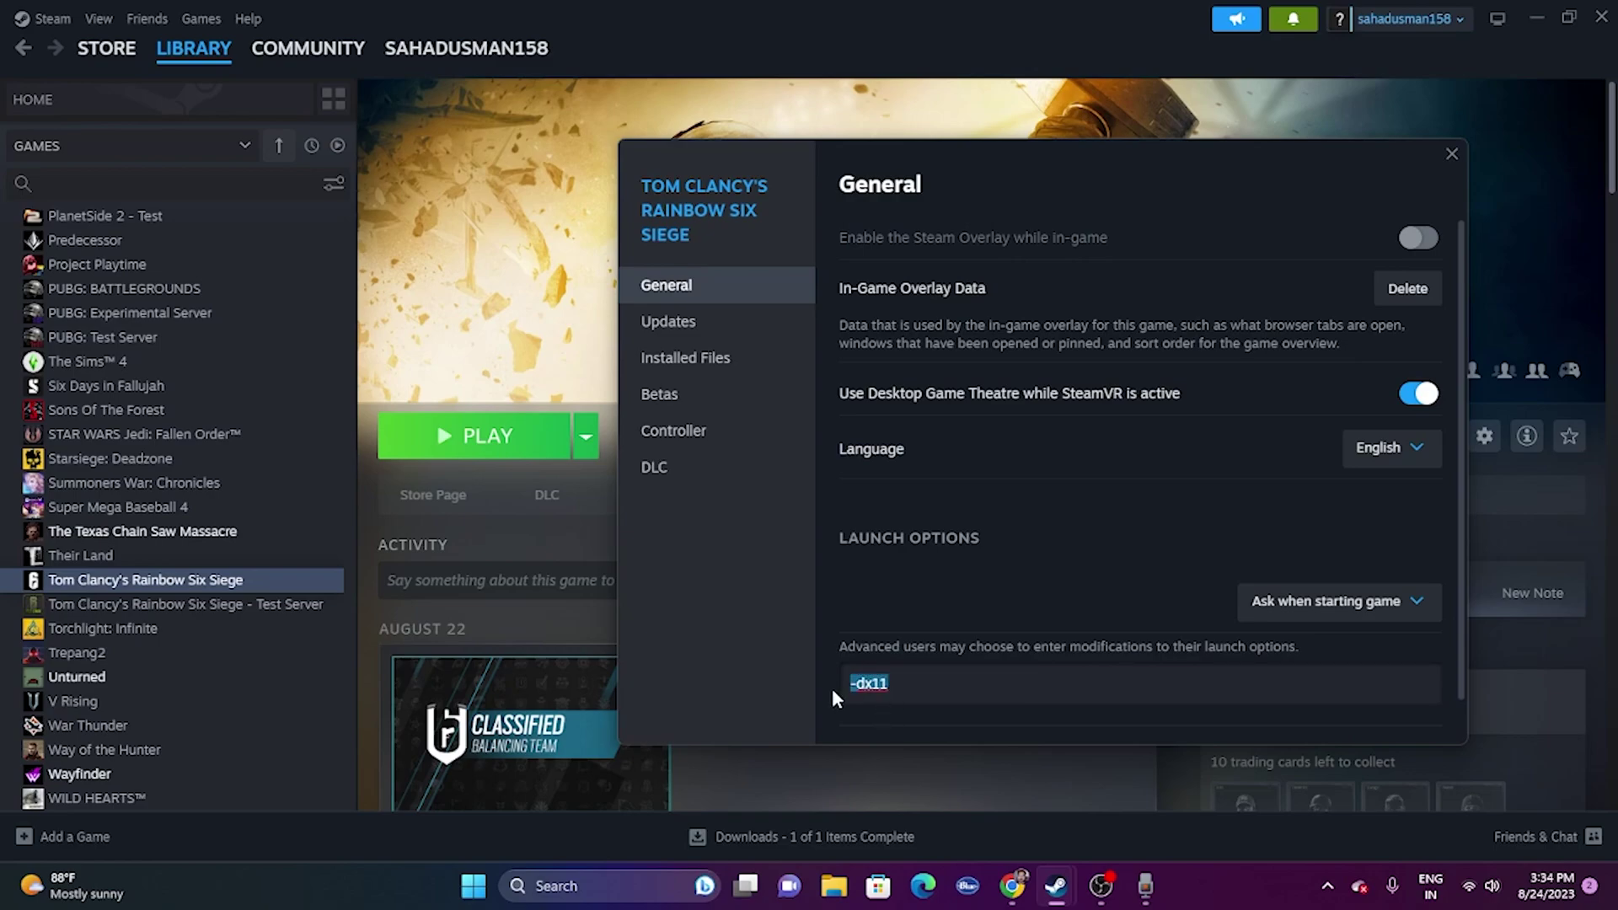
click(911, 690)
click(1451, 153)
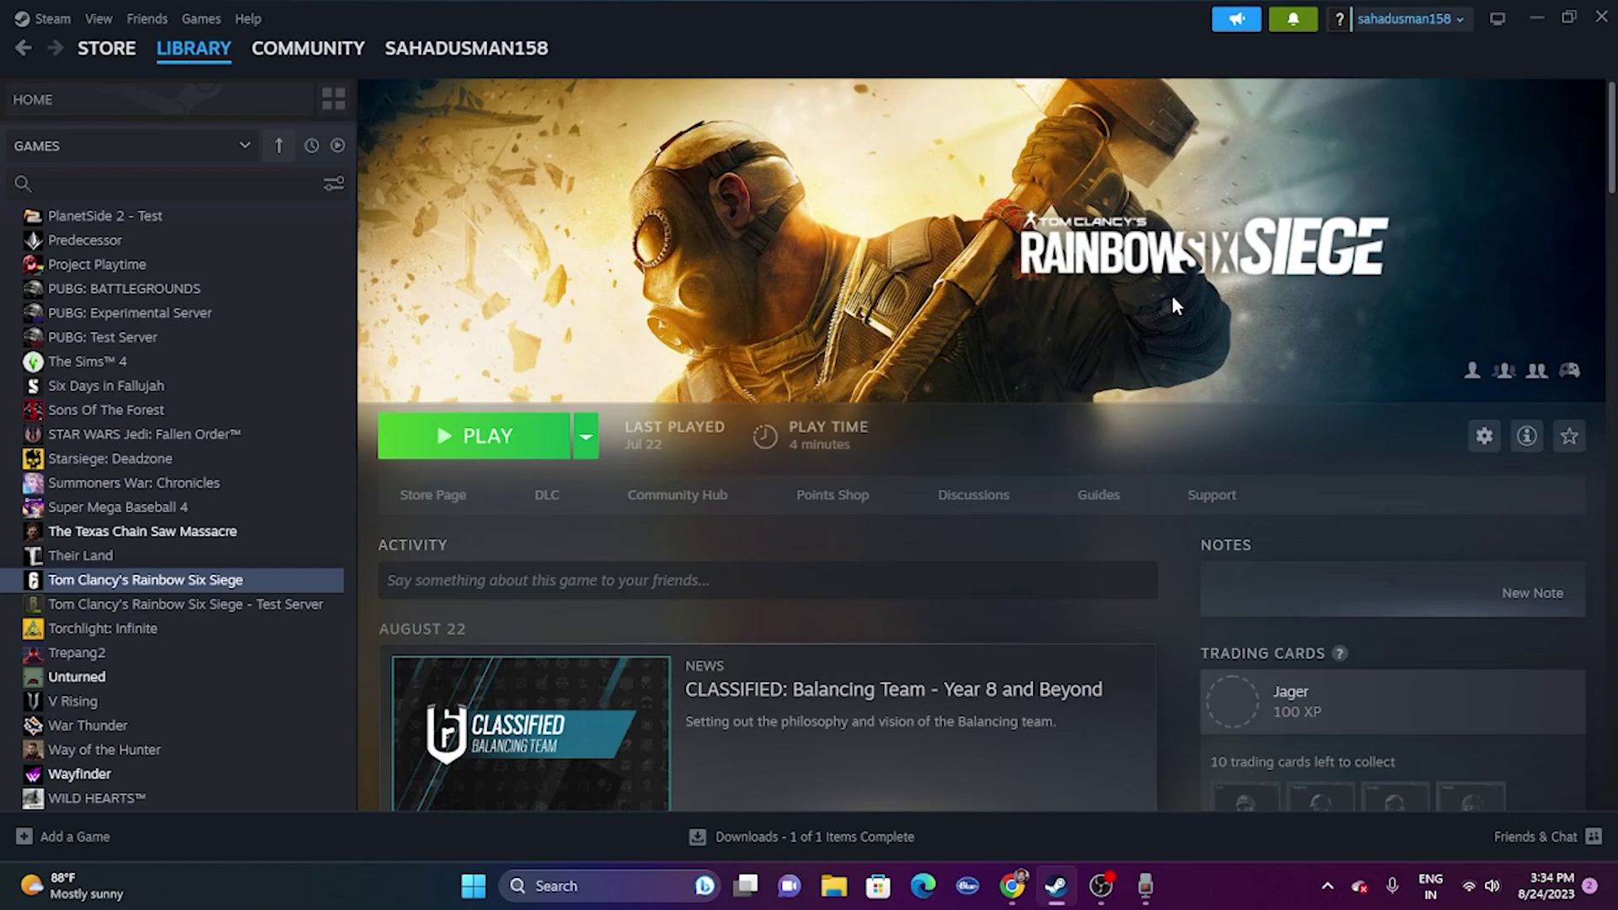
Review the running apps and background processes in a maximized Task Manager, and close it.
right_click(473, 885)
key(ctrl+shift+Escape)
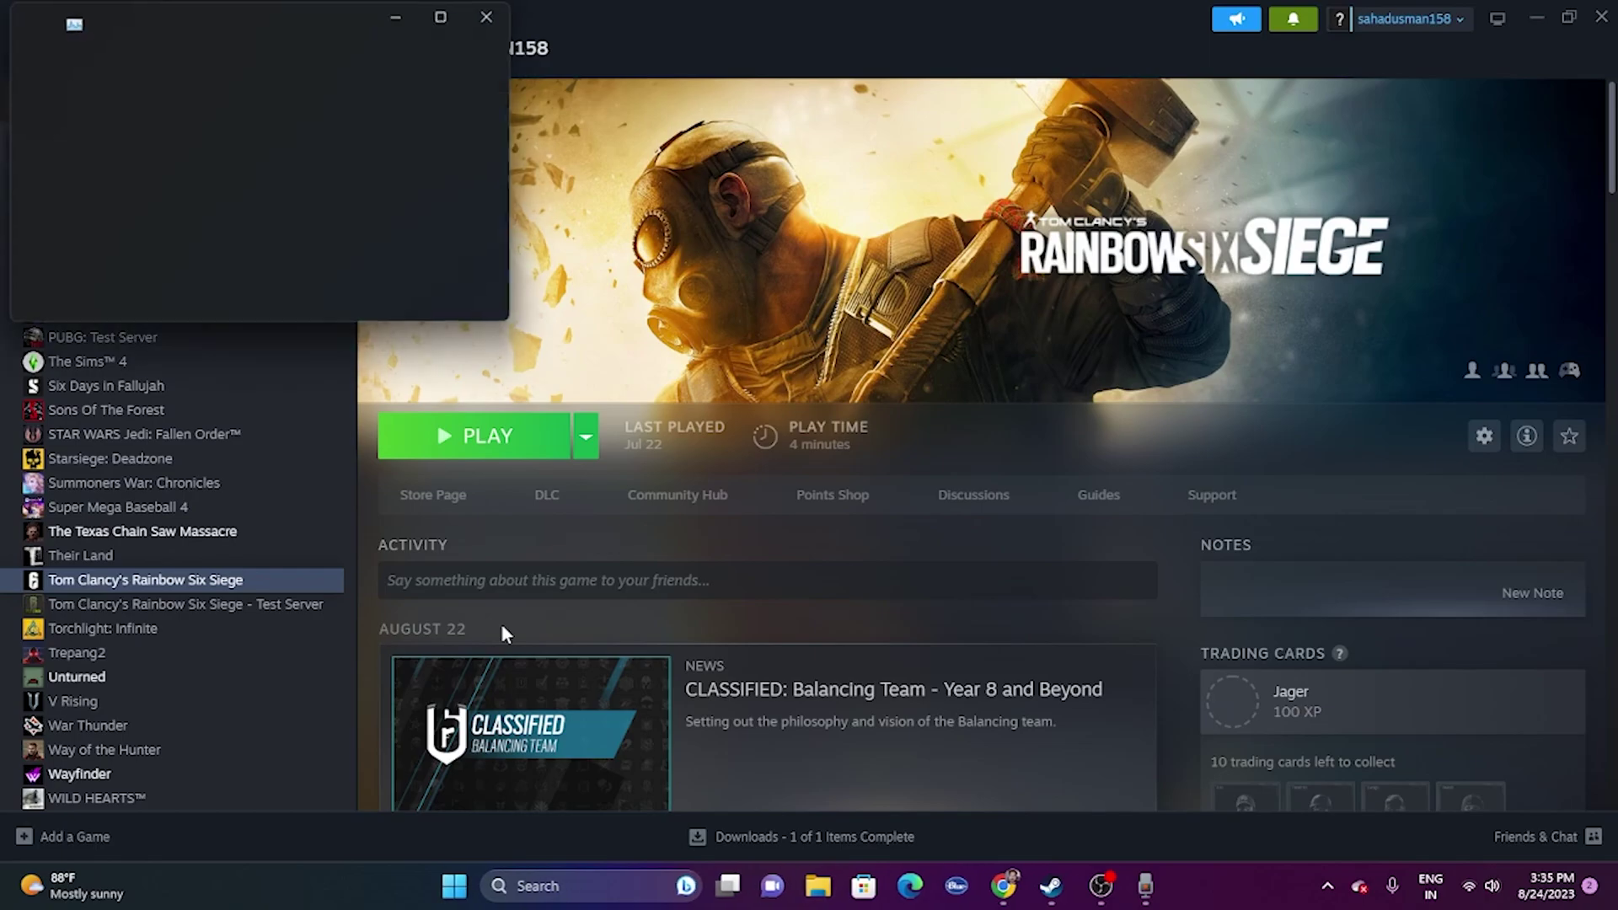
click(440, 15)
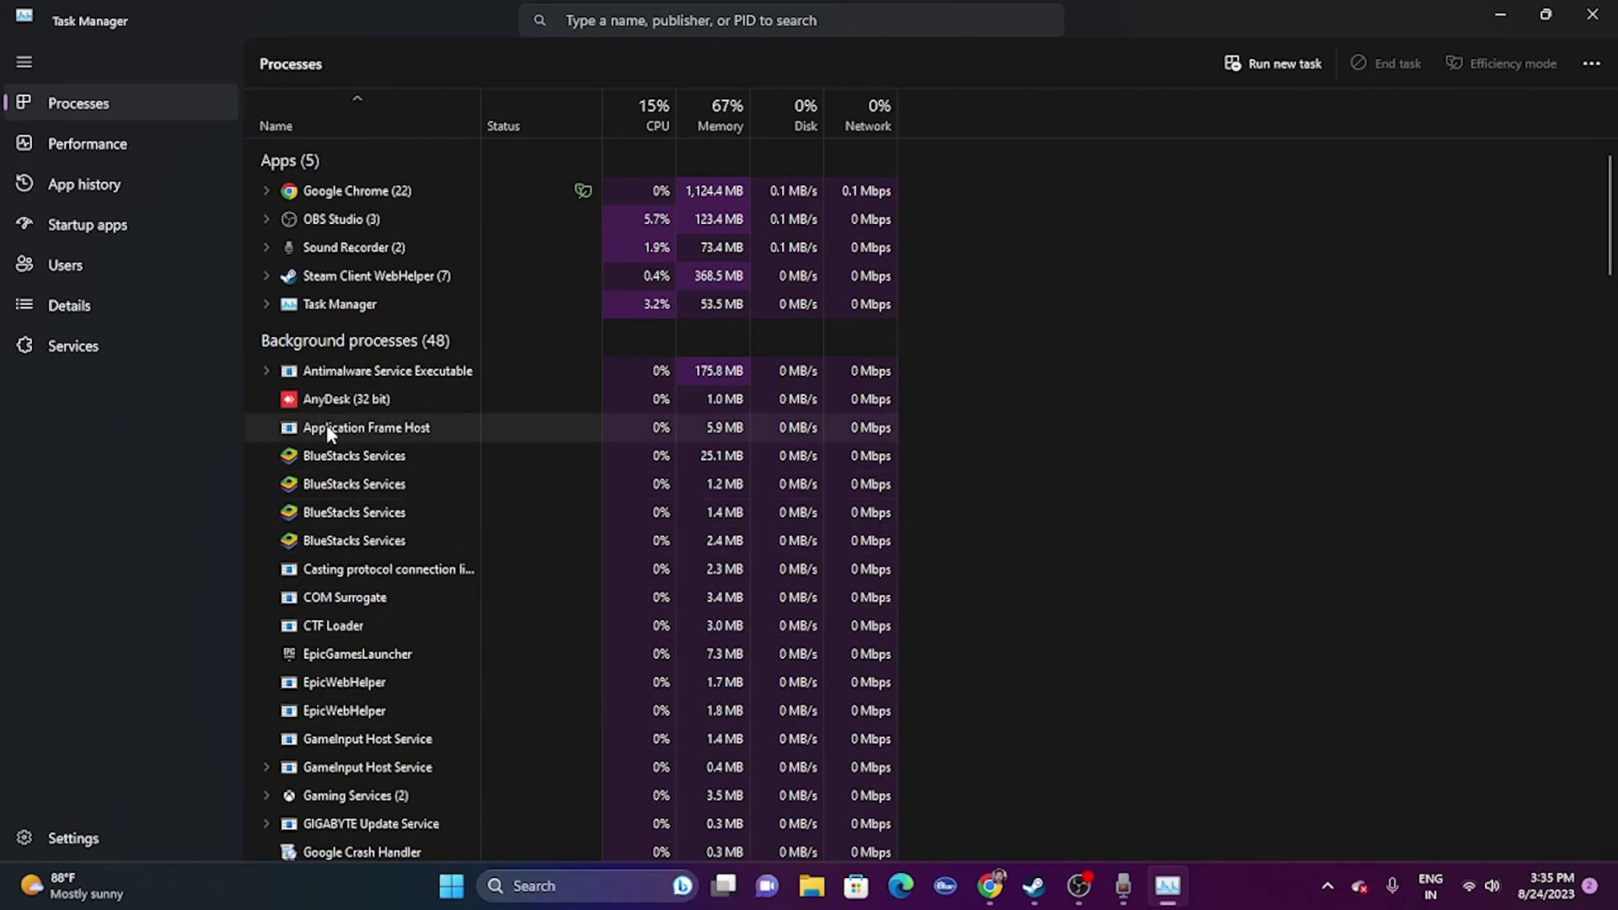
click(1593, 15)
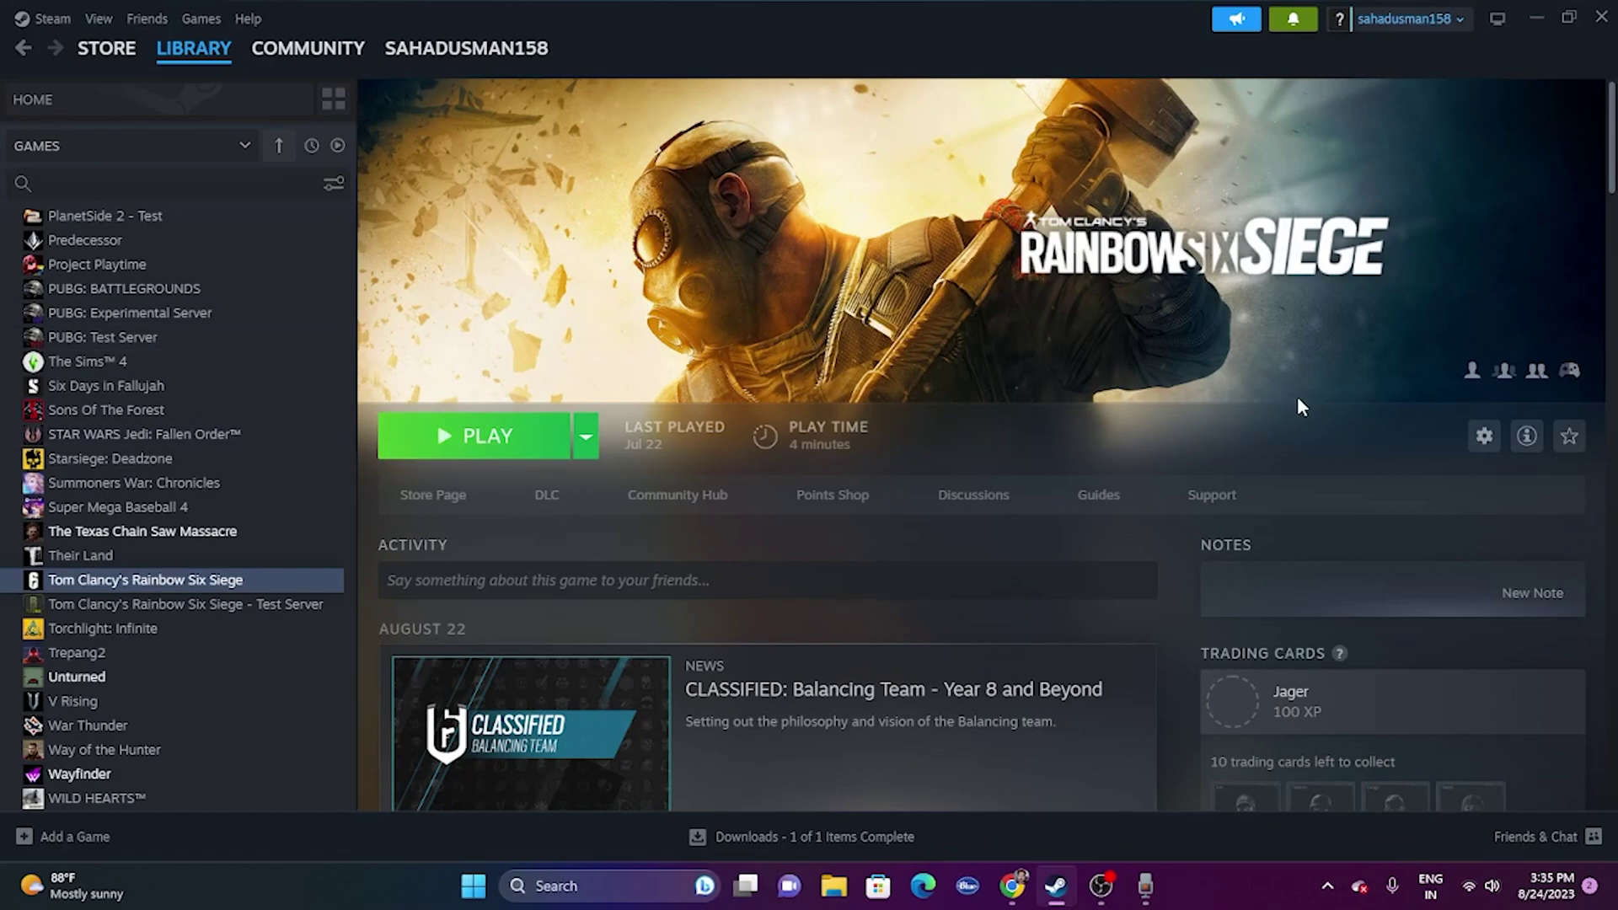
Open the Virtual Memory settings from the advanced system settings and choose a custom paging file size for drive D:.
click(1526, 11)
click(589, 877)
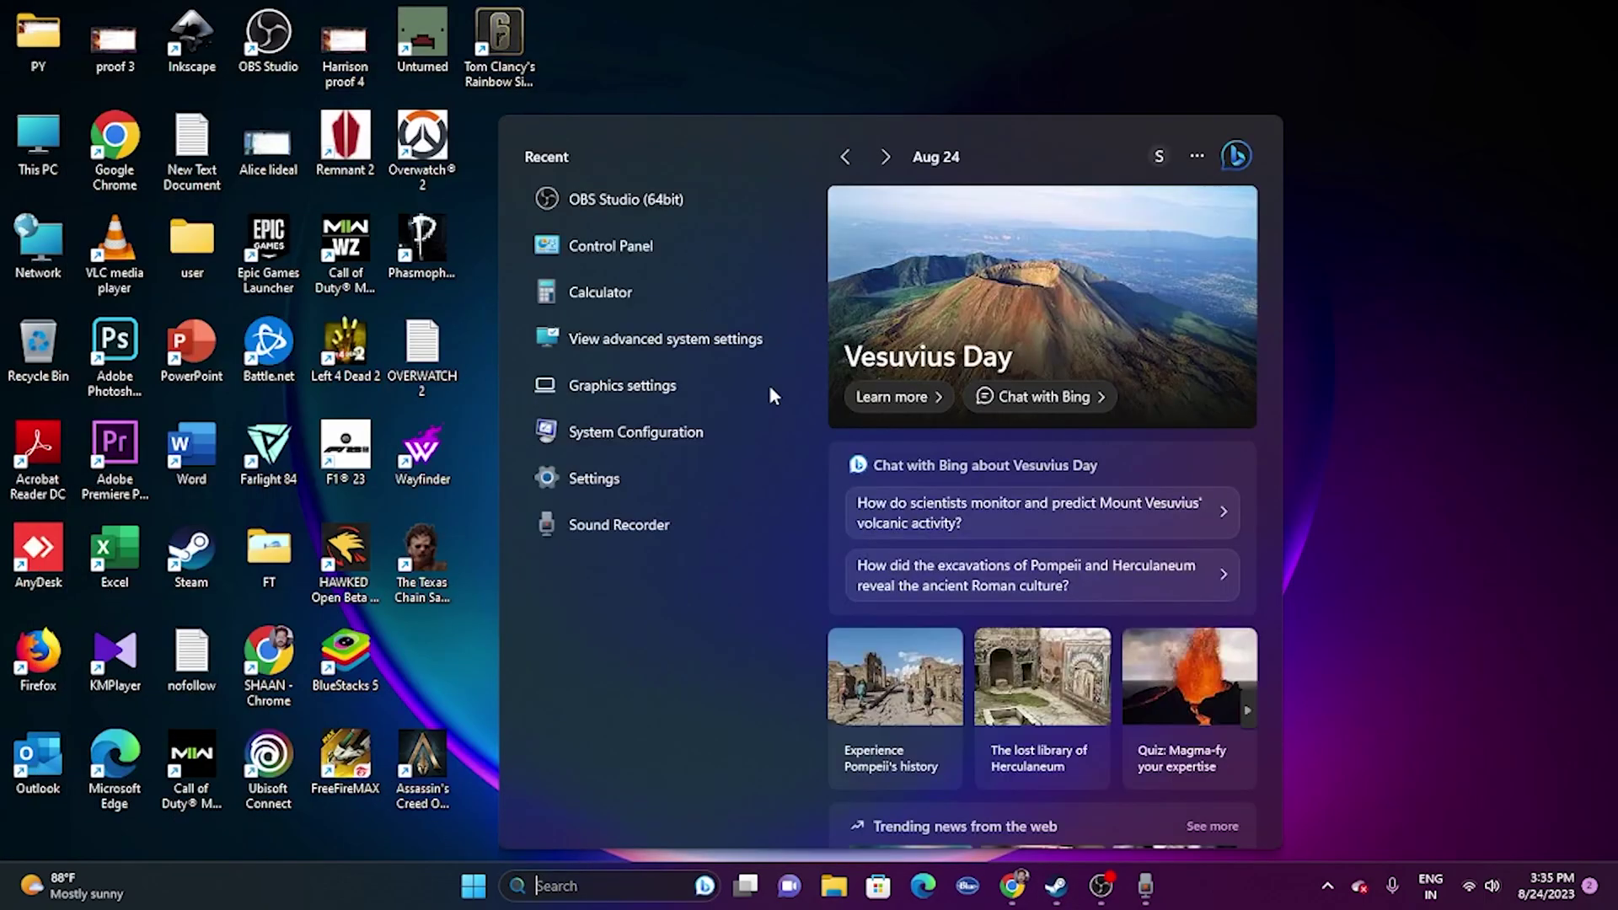
click(646, 345)
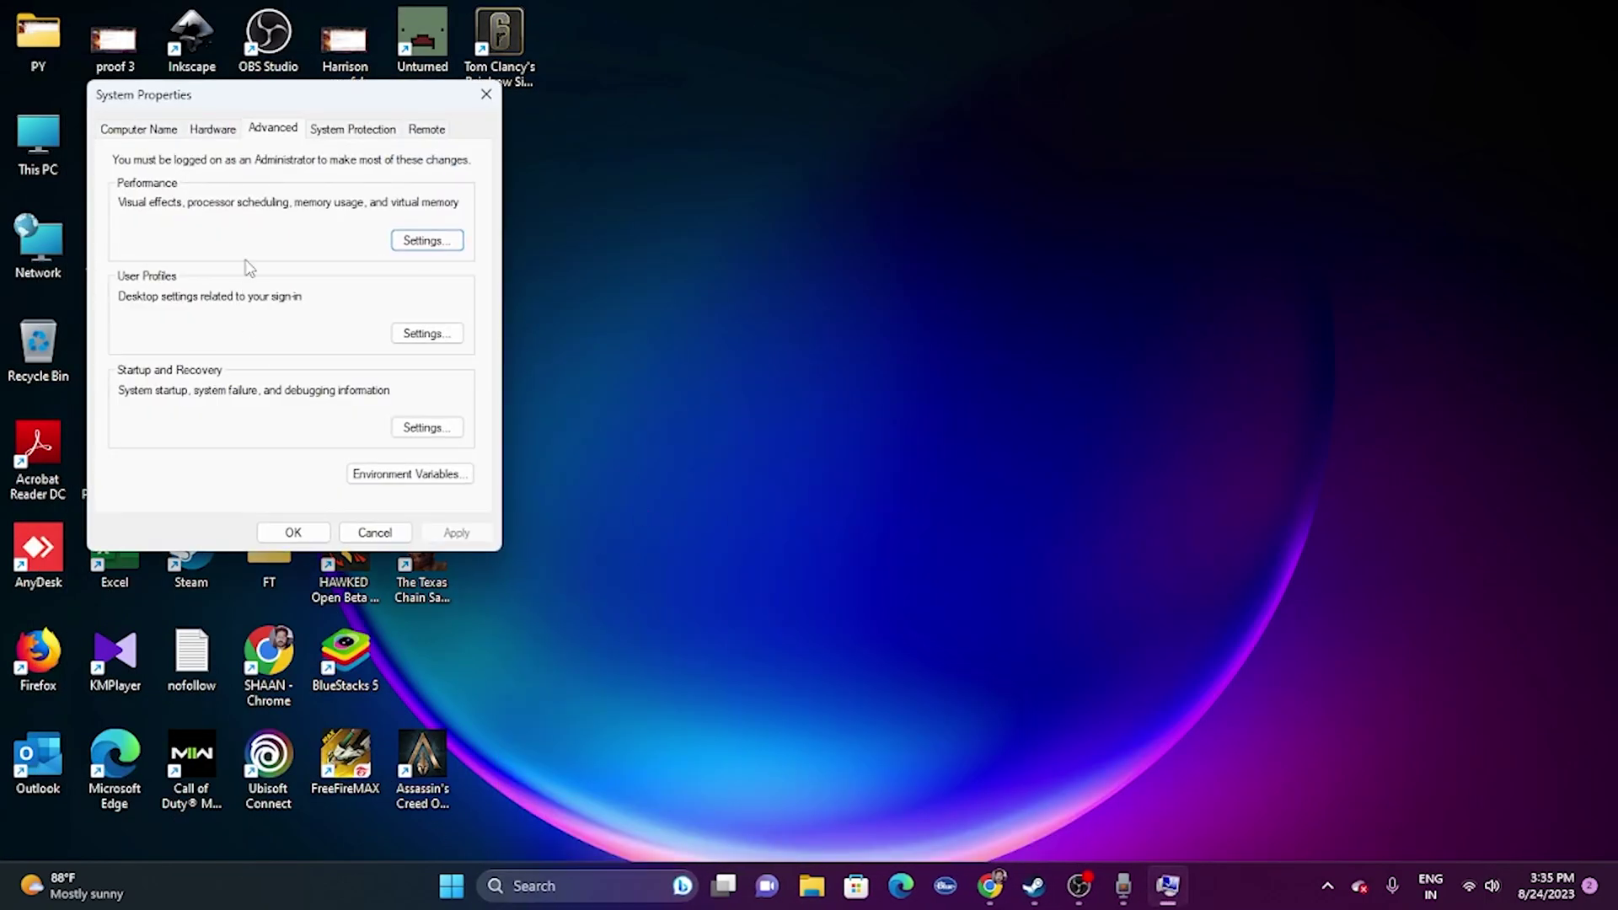
click(428, 240)
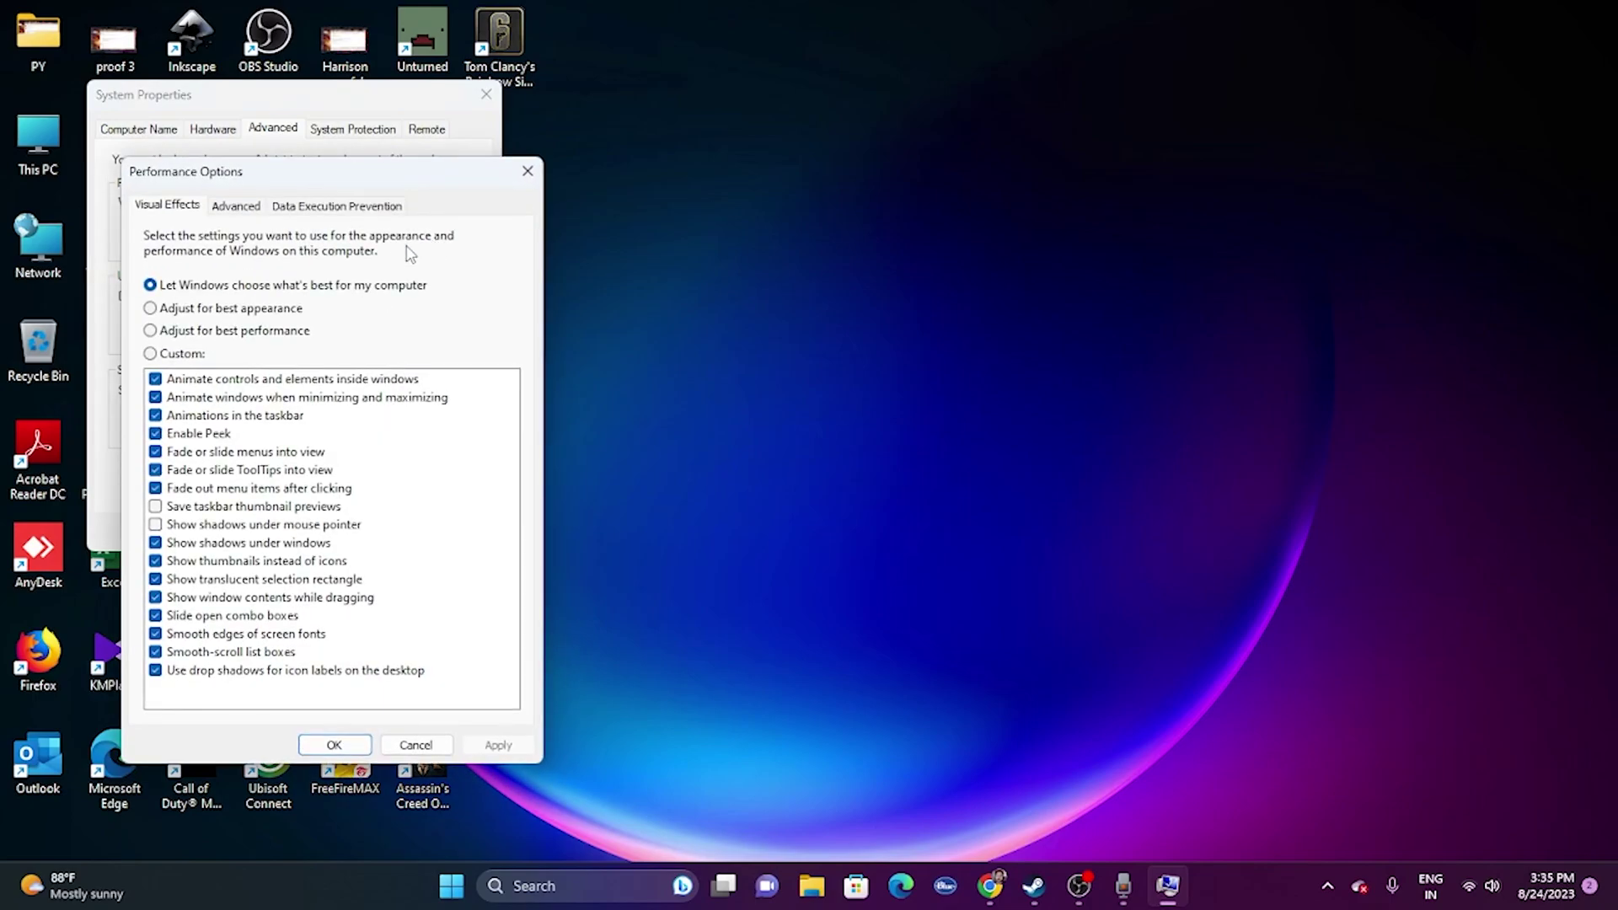
click(237, 207)
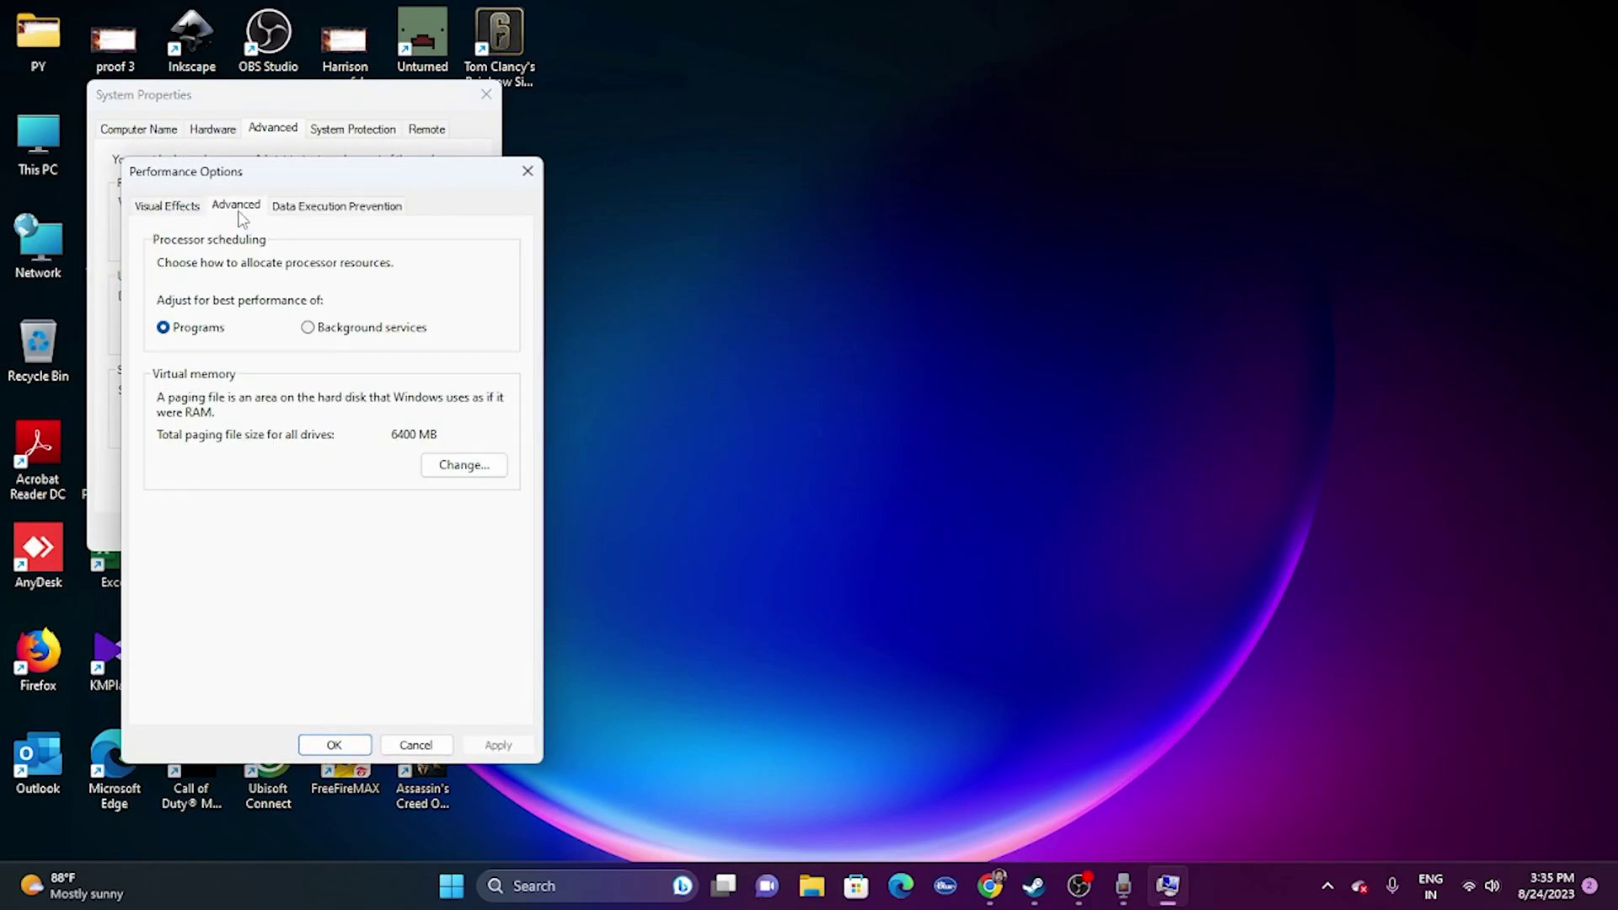
click(463, 465)
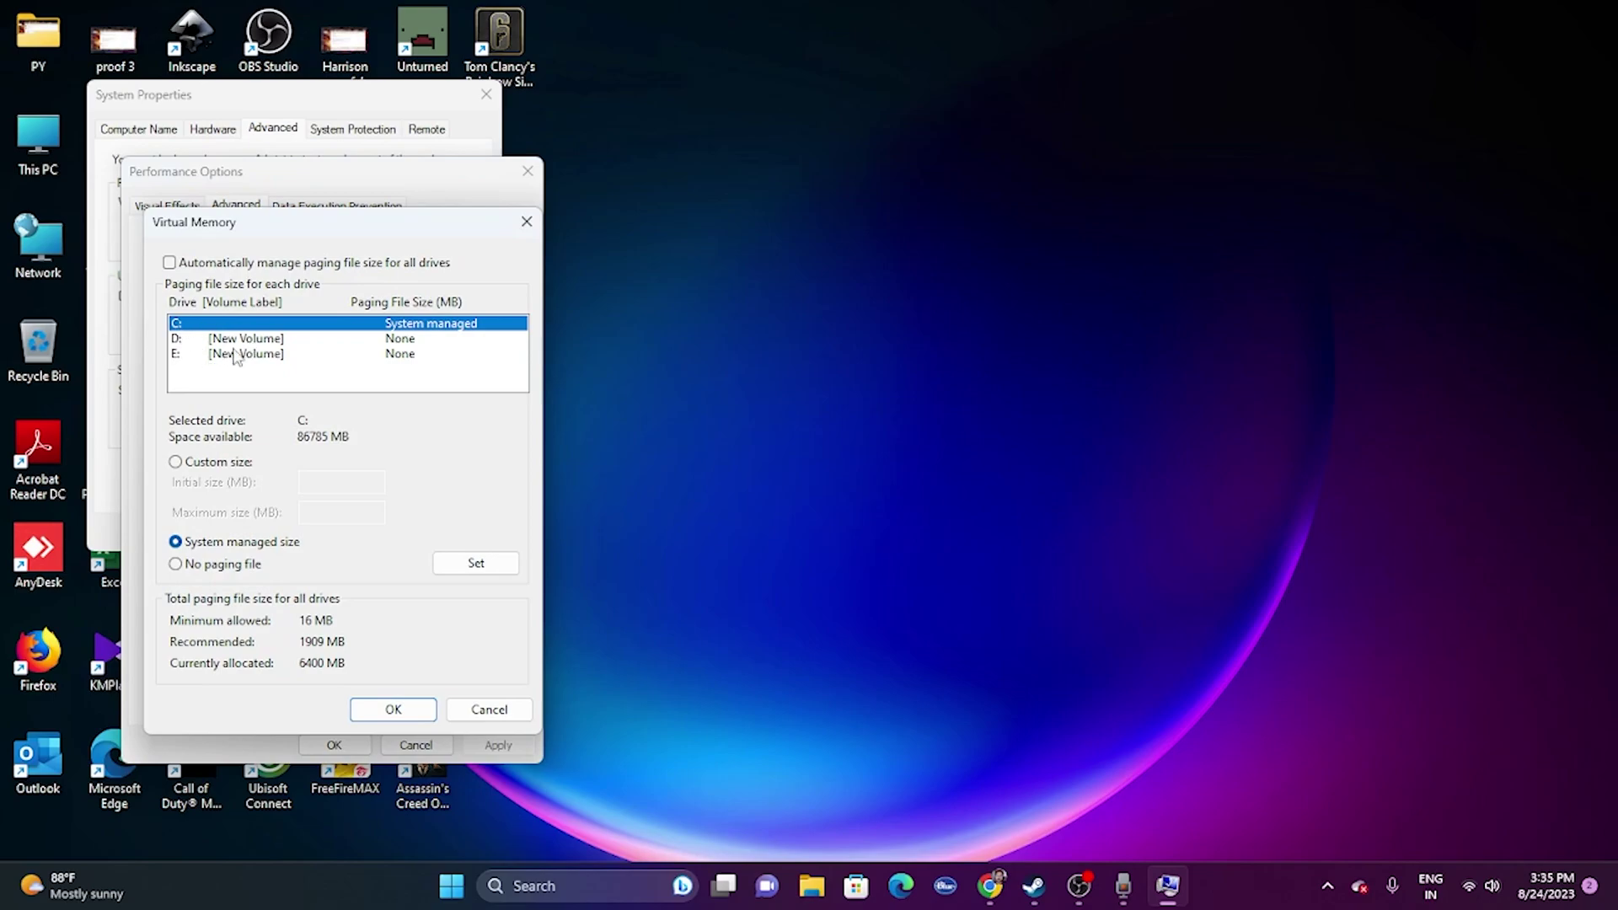
click(178, 340)
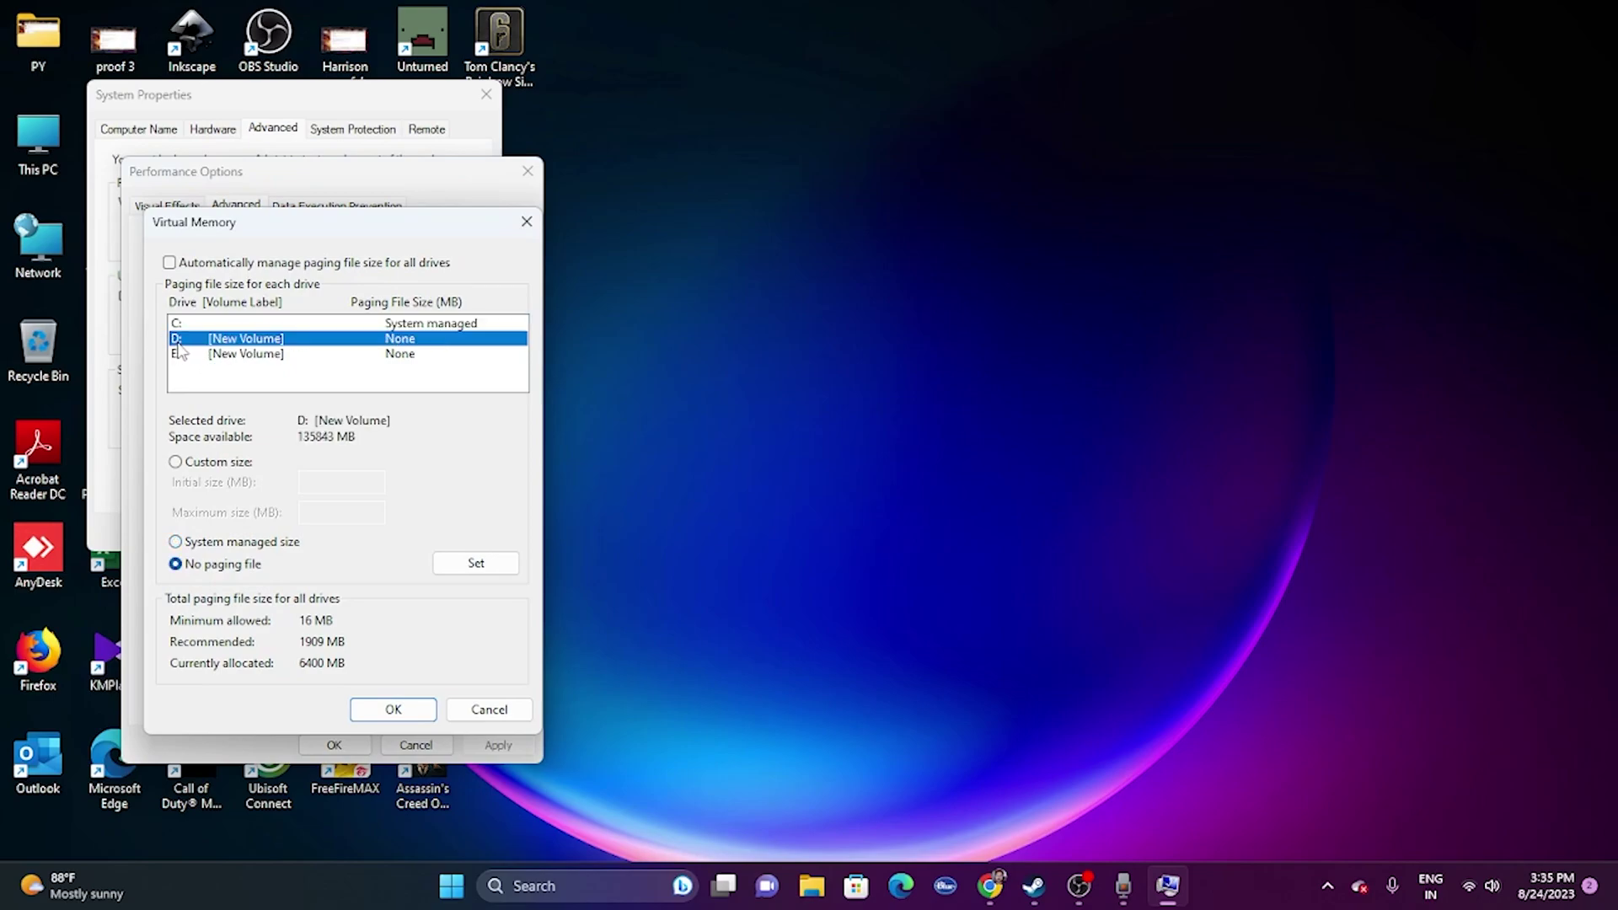
click(175, 462)
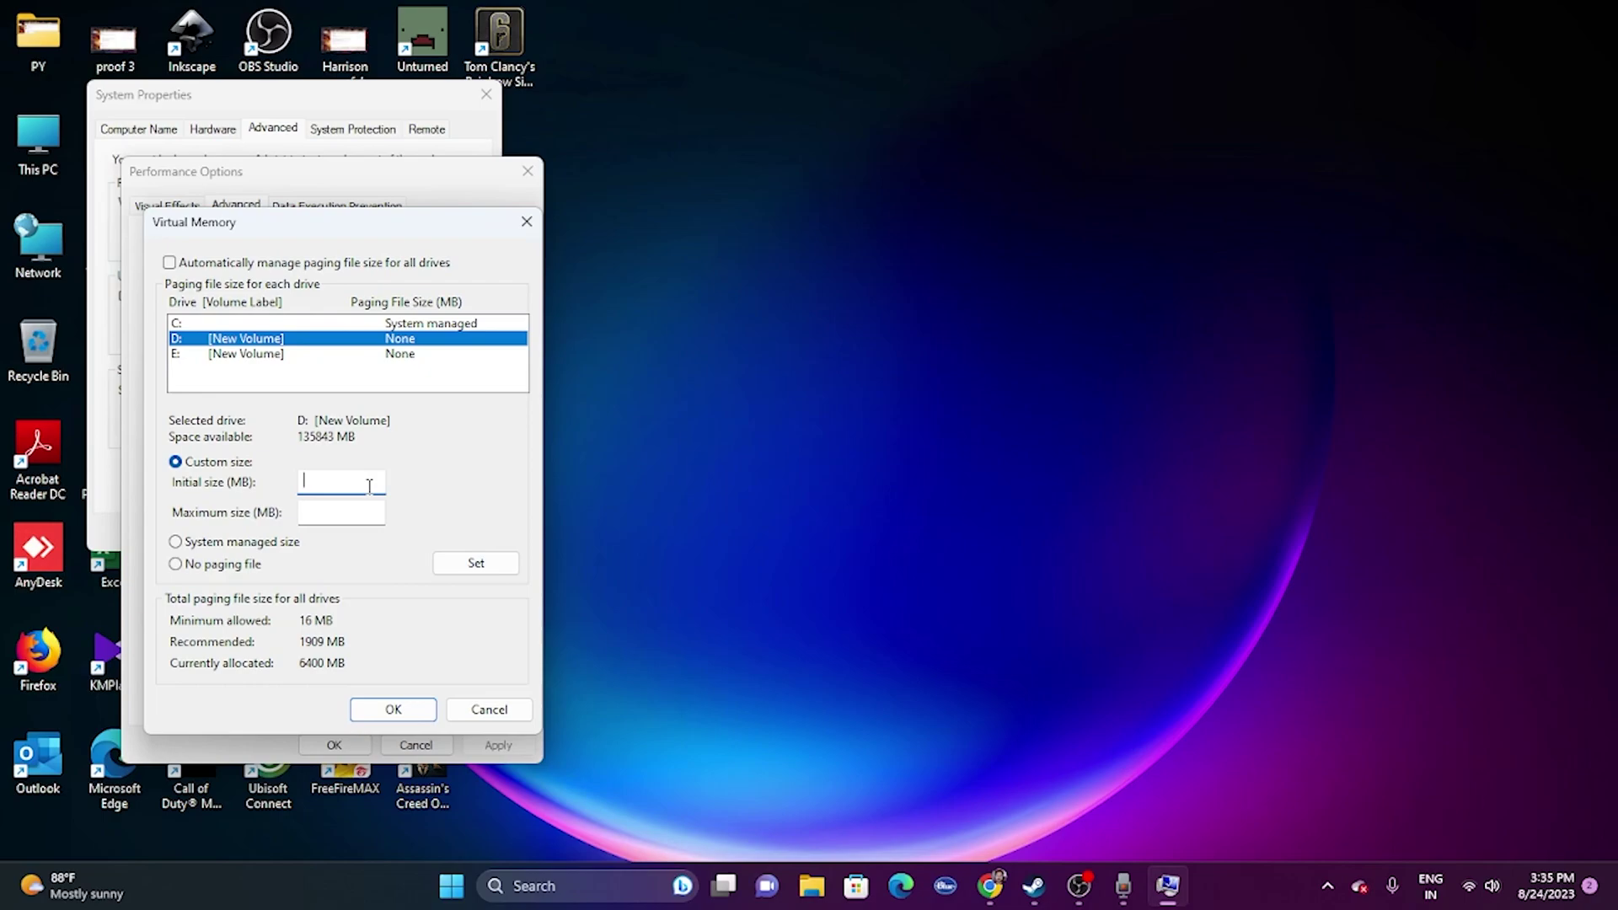
Calculate 32 × 1024 × 1.5 in Calculator for the initial paging file size.
click(637, 894)
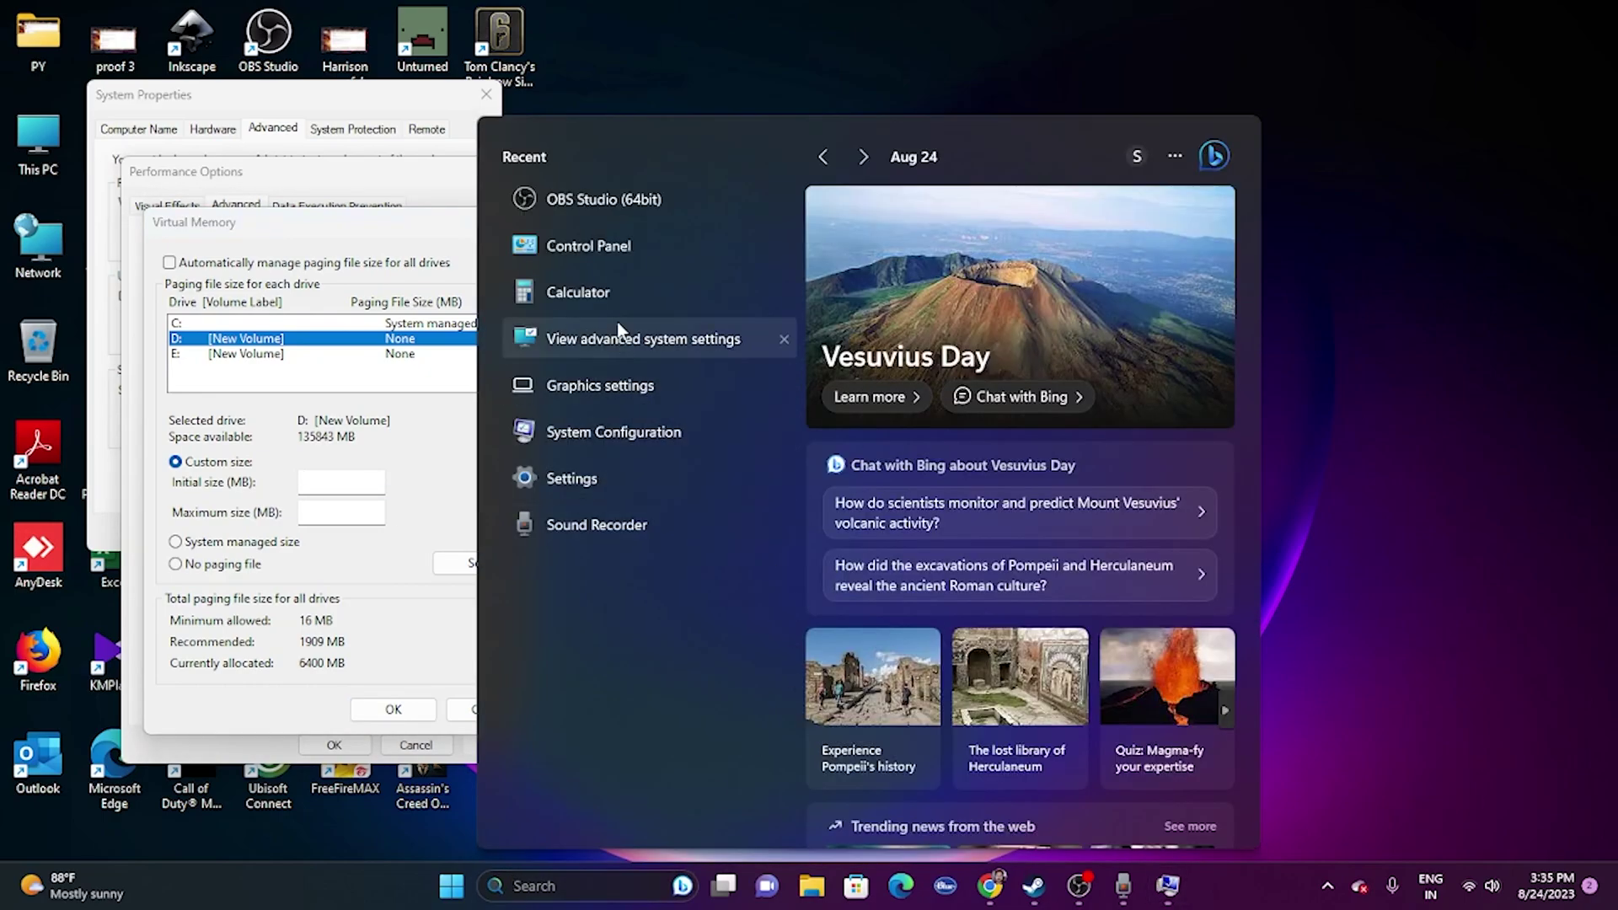
click(615, 296)
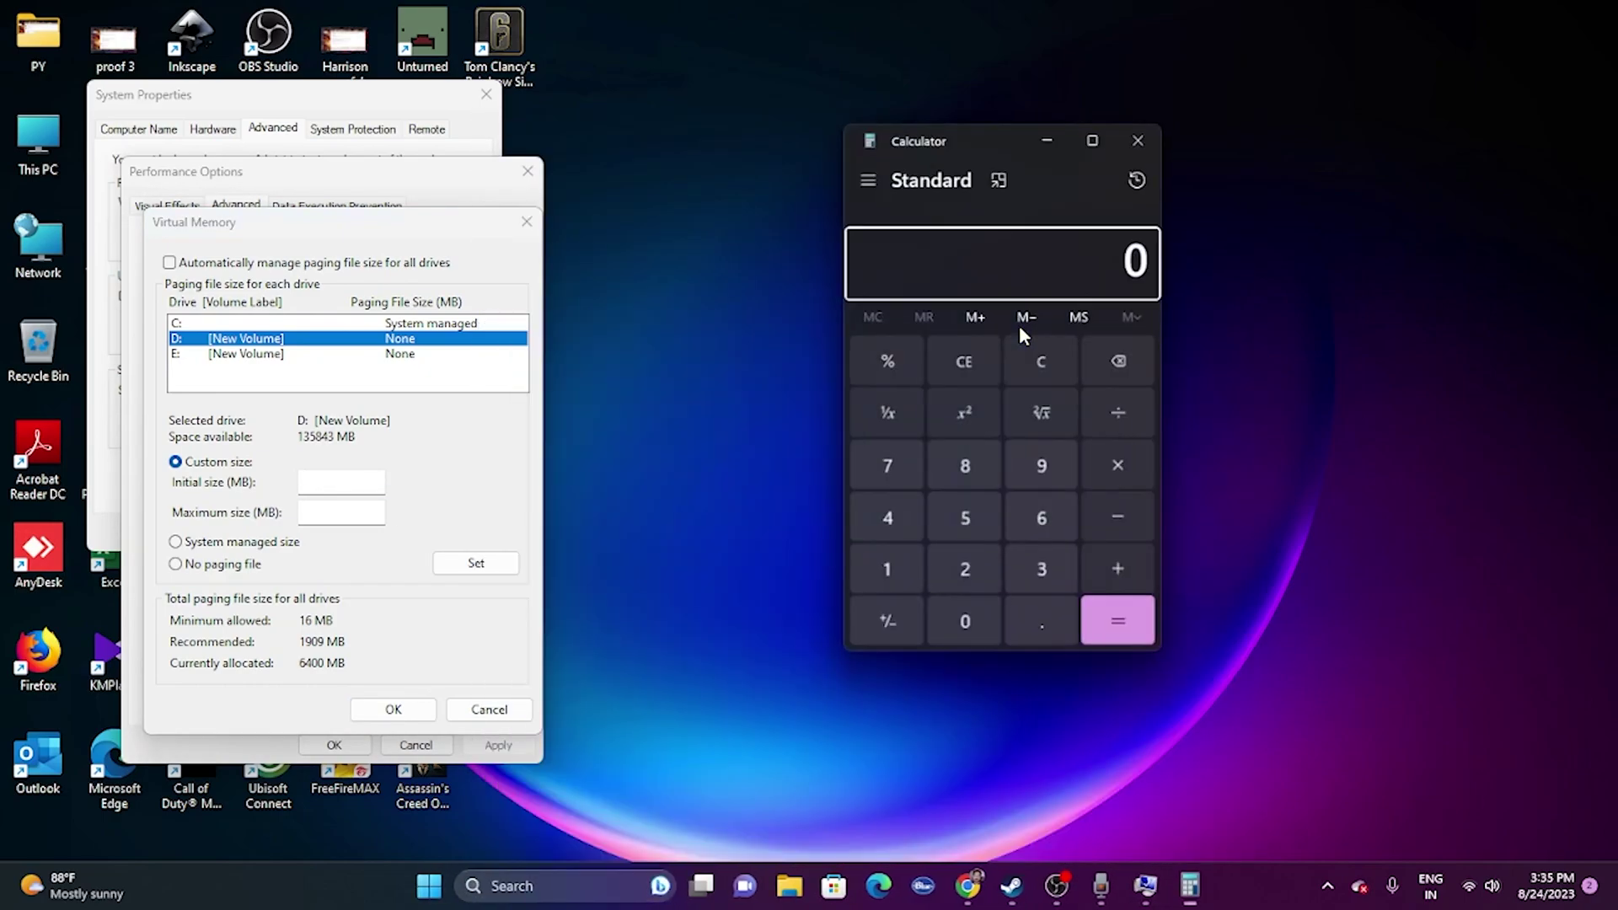
click(1045, 586)
click(977, 575)
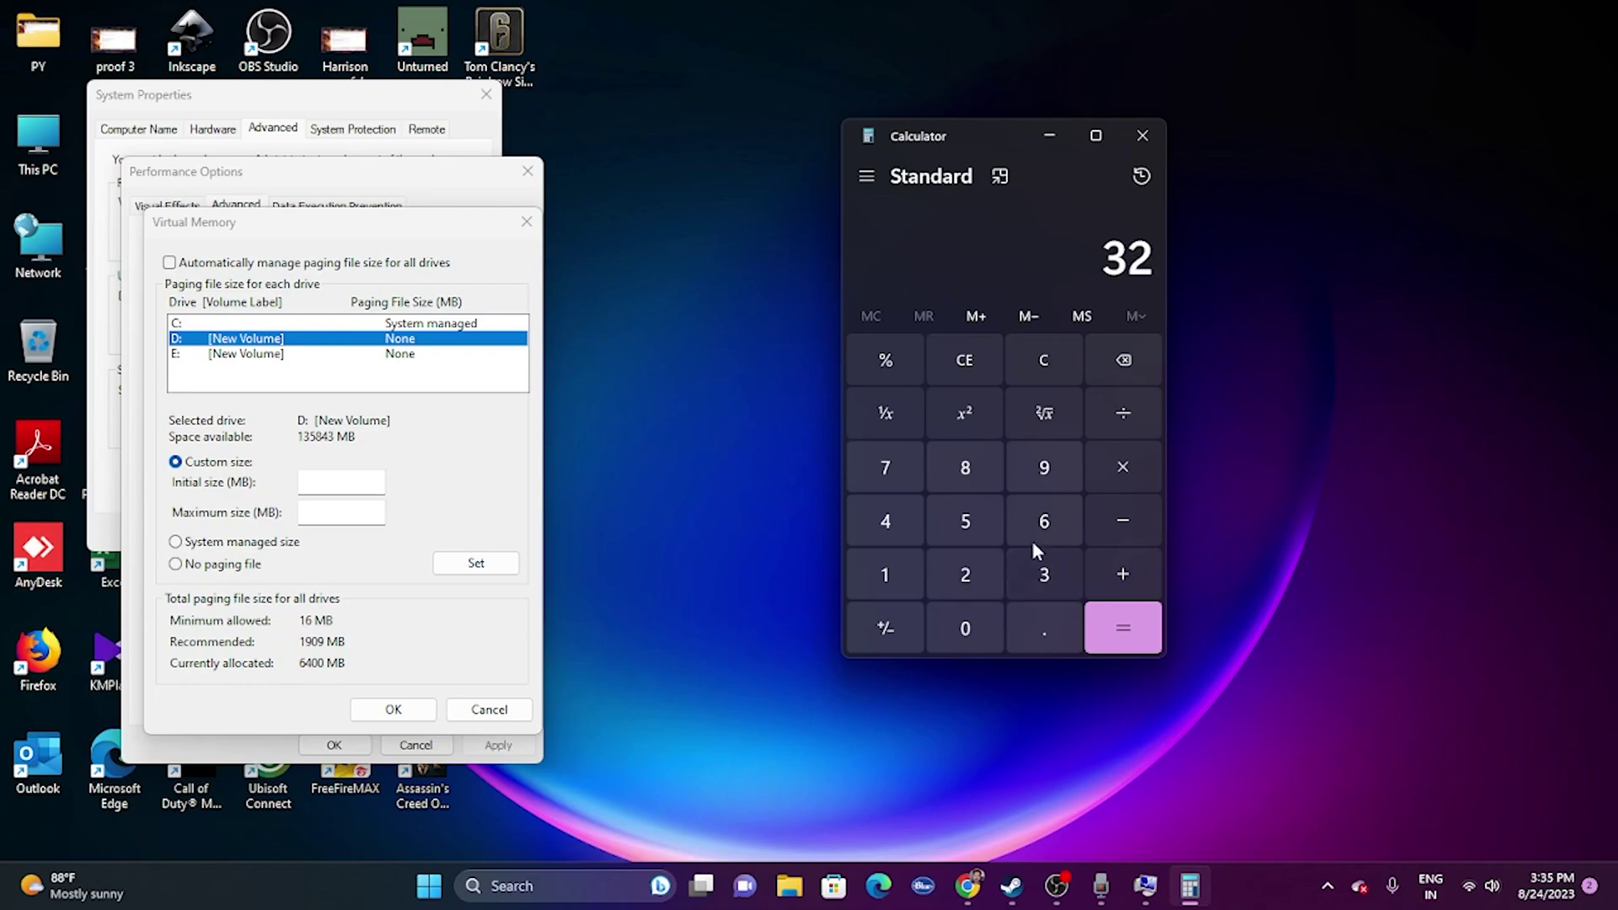
click(892, 567)
click(965, 628)
click(965, 575)
click(885, 521)
click(1123, 628)
click(1123, 466)
click(885, 575)
click(1045, 628)
click(965, 521)
click(1130, 628)
Copy the calculated result 49,152 into the initial size of drive D:'s paging file.
drag(1020, 252, 1139, 257)
right_click(1140, 257)
click(1190, 278)
right_click(329, 480)
click(380, 568)
Clear Calculator and calculate 32 × 1024 × 3 for the maximum paging file size.
click(1125, 361)
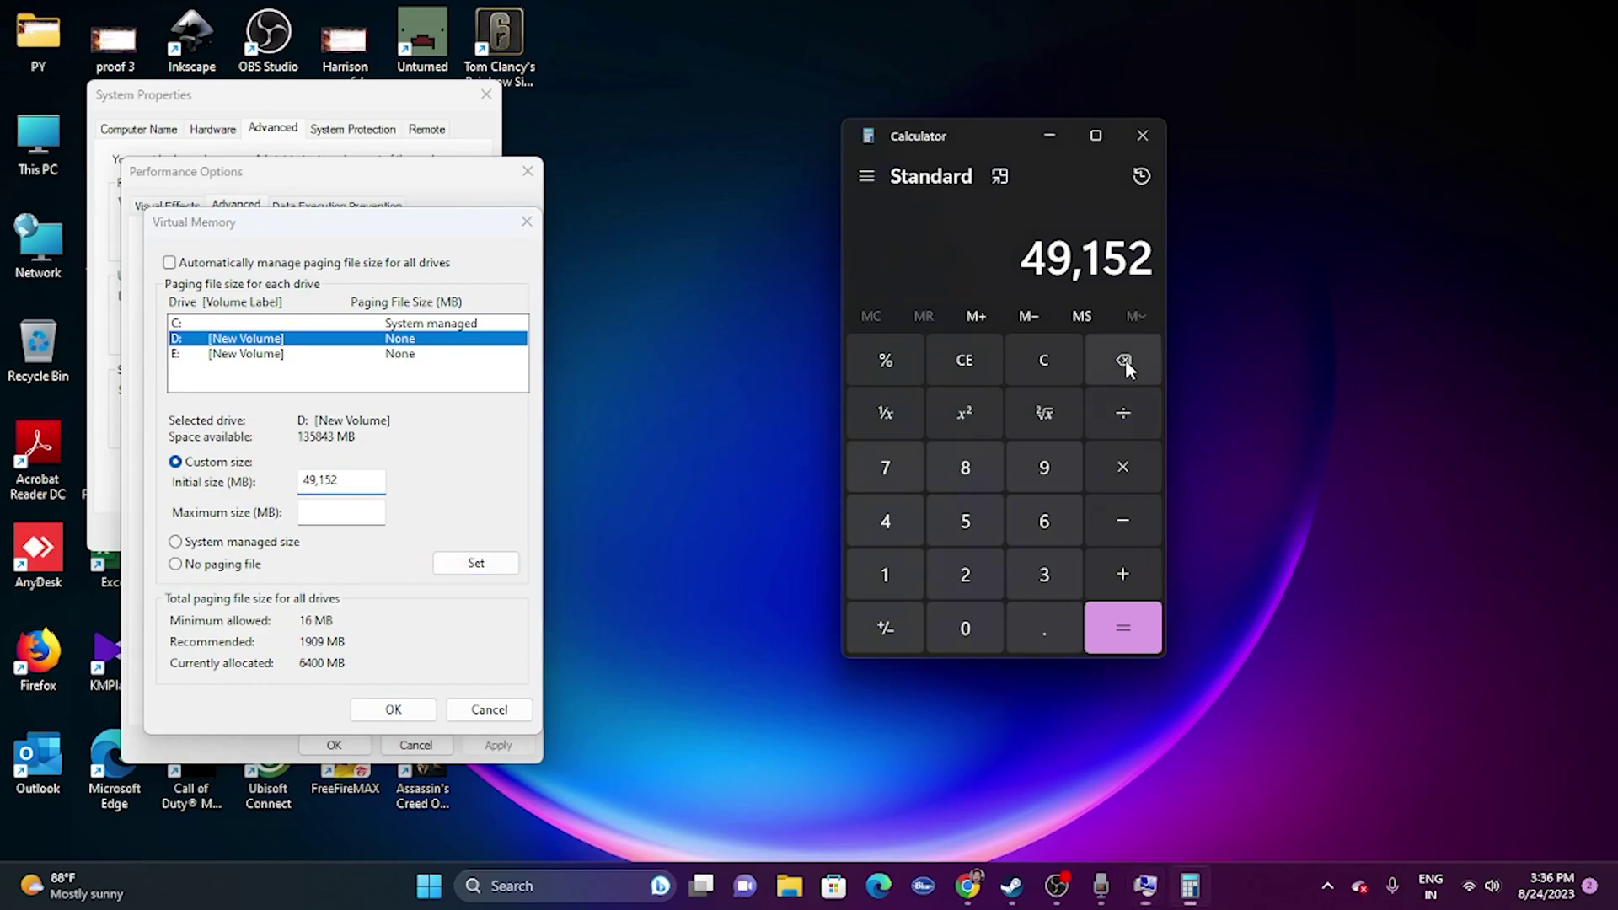
click(974, 371)
click(1064, 573)
click(968, 574)
click(1105, 465)
click(859, 579)
click(965, 630)
click(965, 574)
click(885, 521)
click(1123, 467)
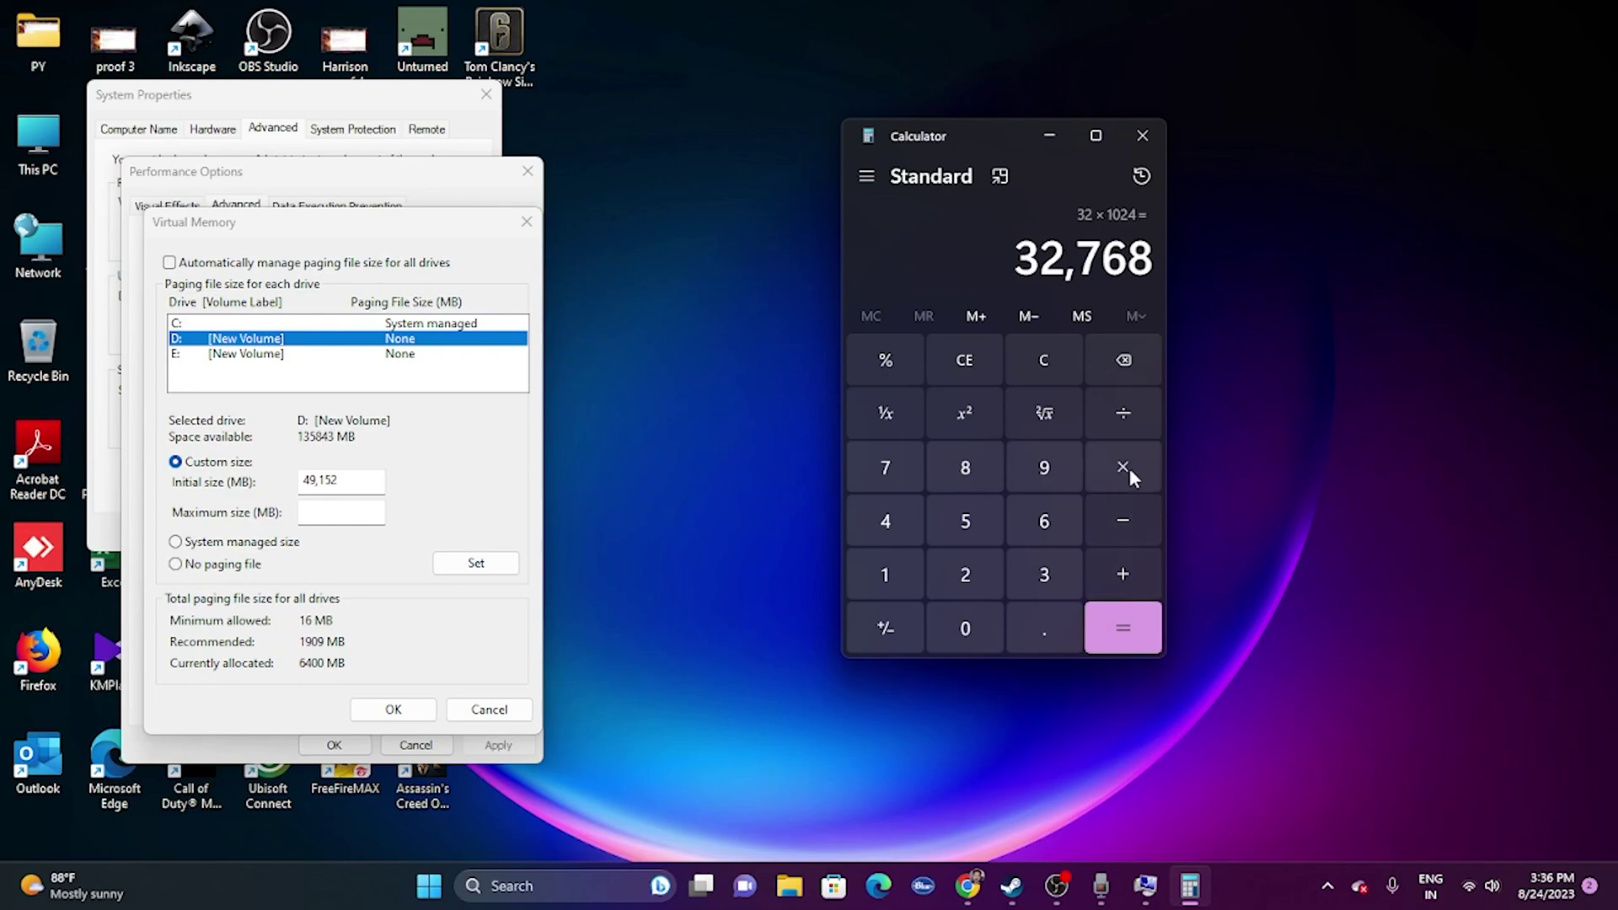
click(1064, 582)
click(1123, 628)
Copy 98,304 into drive D:'s maximum paging file size, accept the dialogs, and close System Properties and Calculator.
key(ctrl+c)
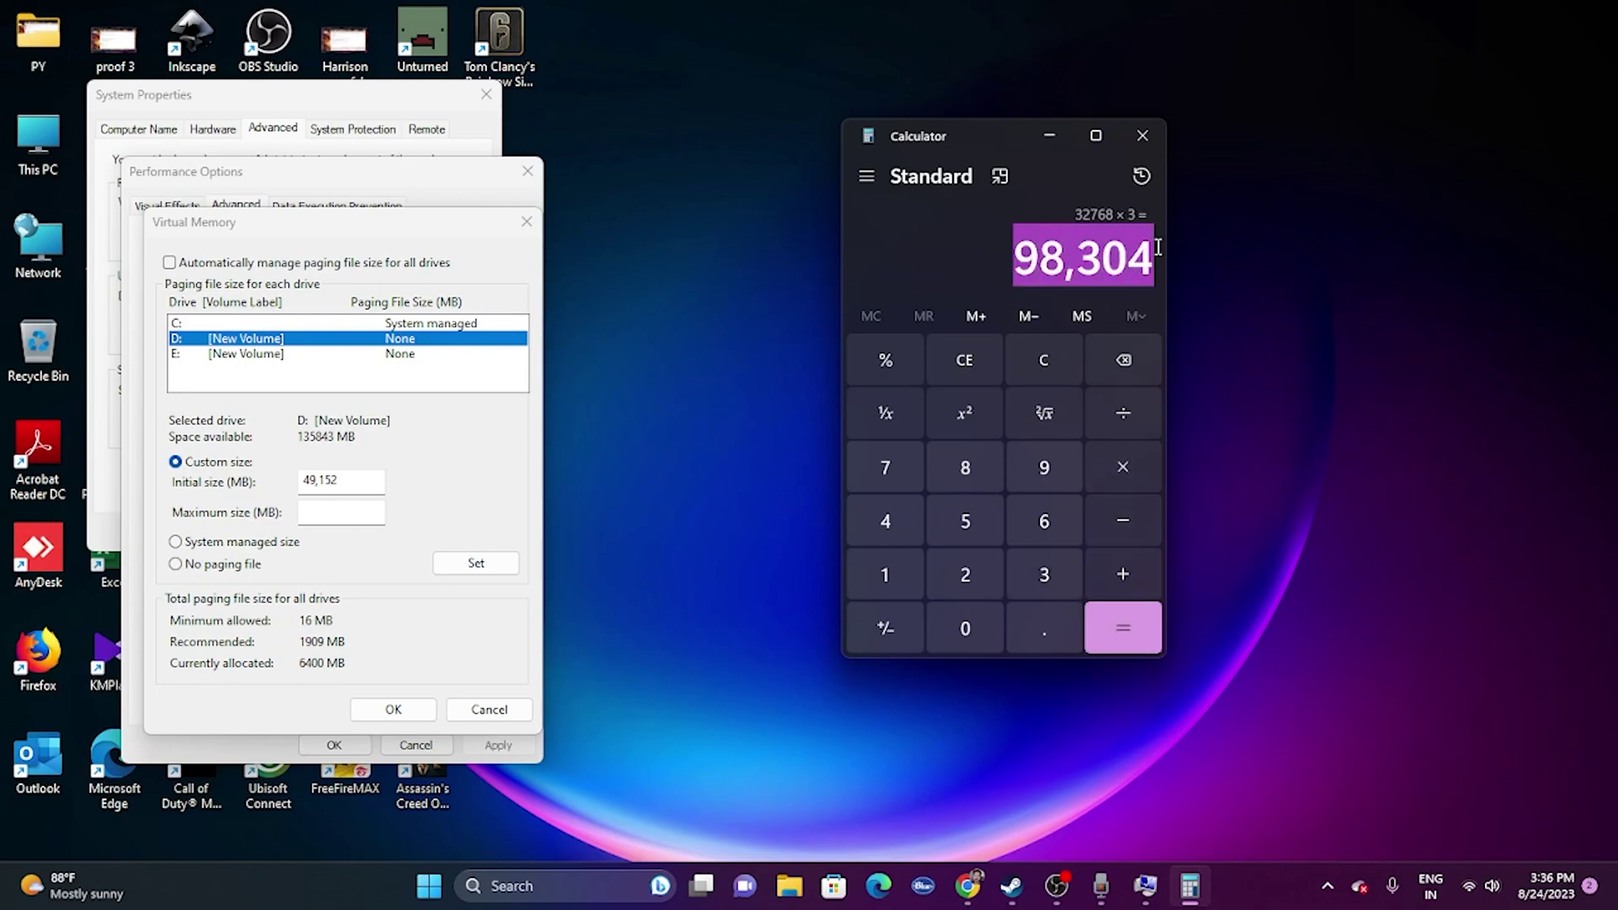
right_click(320, 507)
click(371, 593)
click(393, 710)
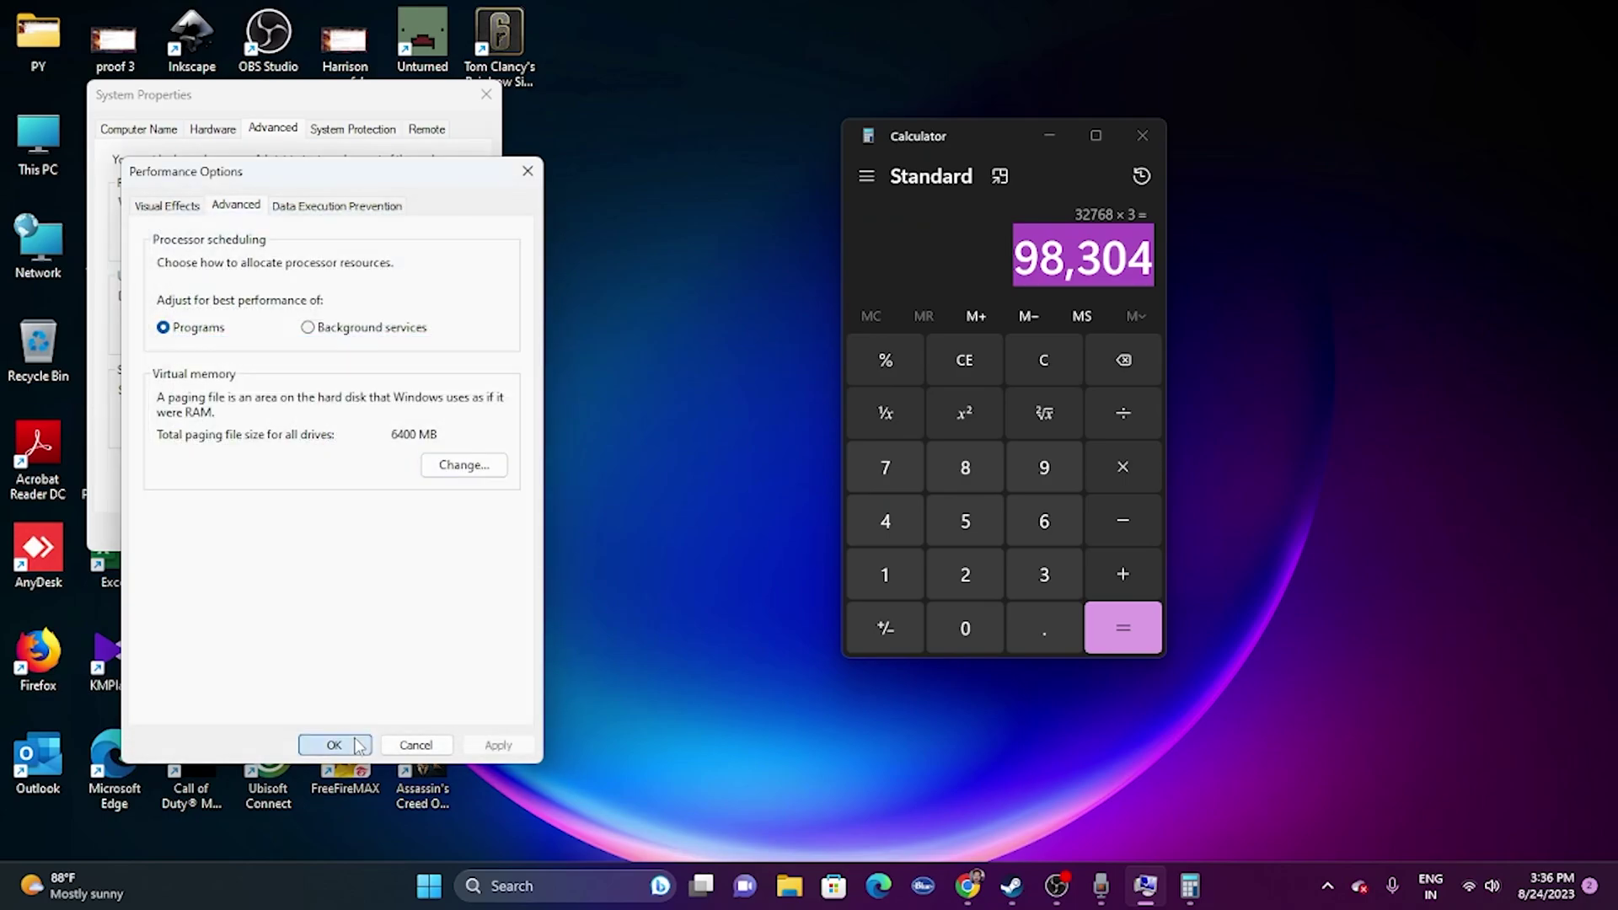
click(332, 745)
click(486, 94)
click(1143, 136)
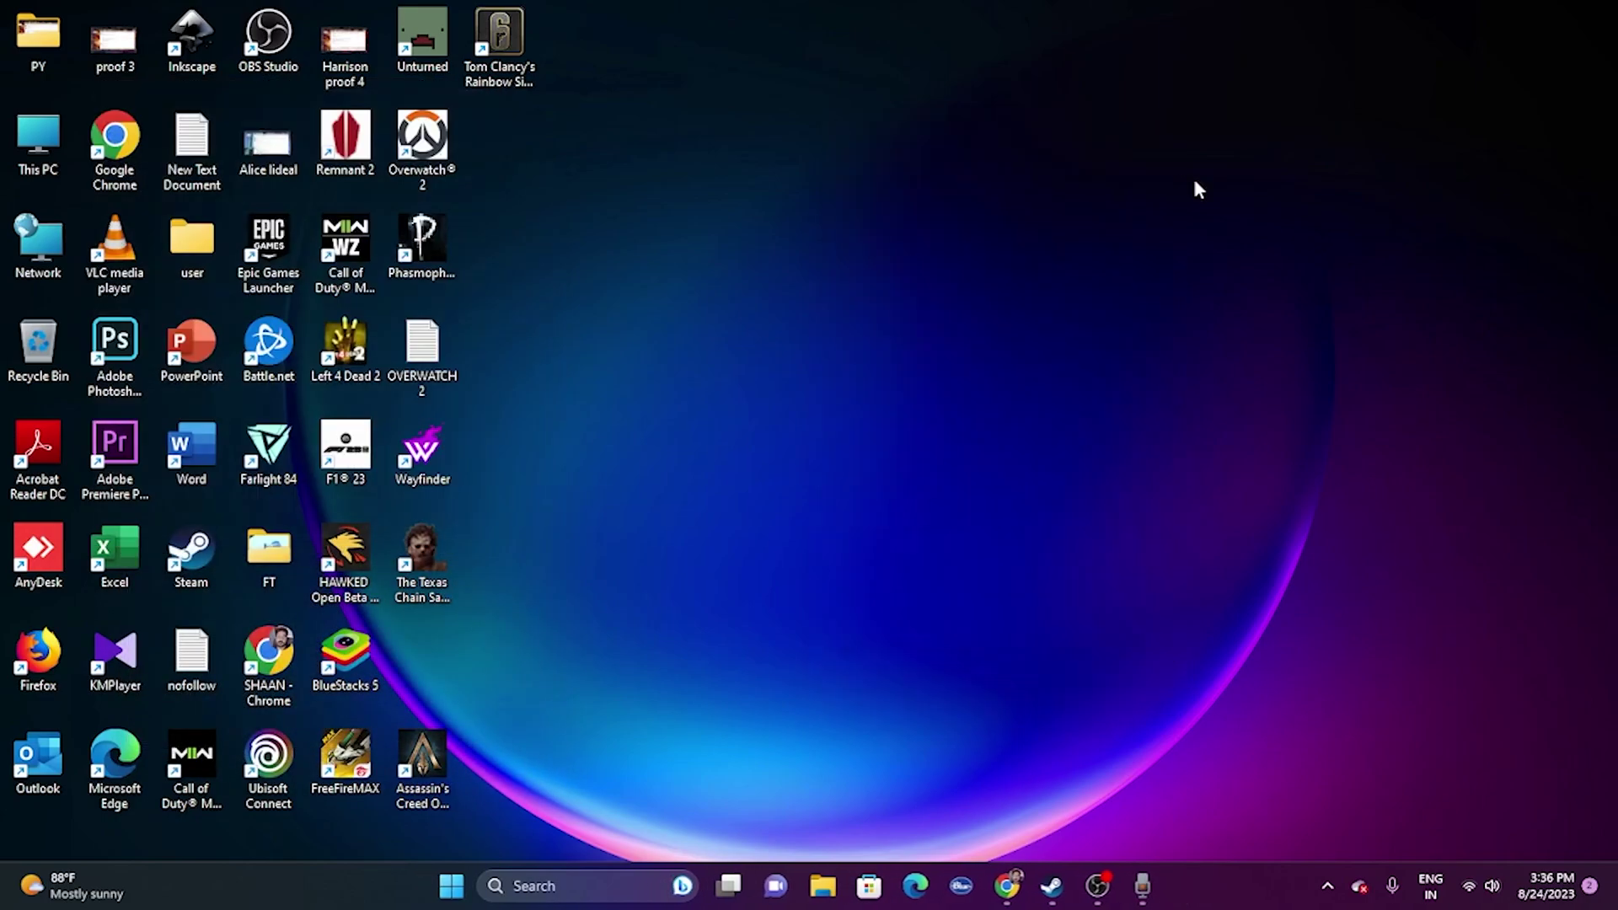
Open the Windows Graphics settings and look through the list of apps with custom options.
click(1059, 886)
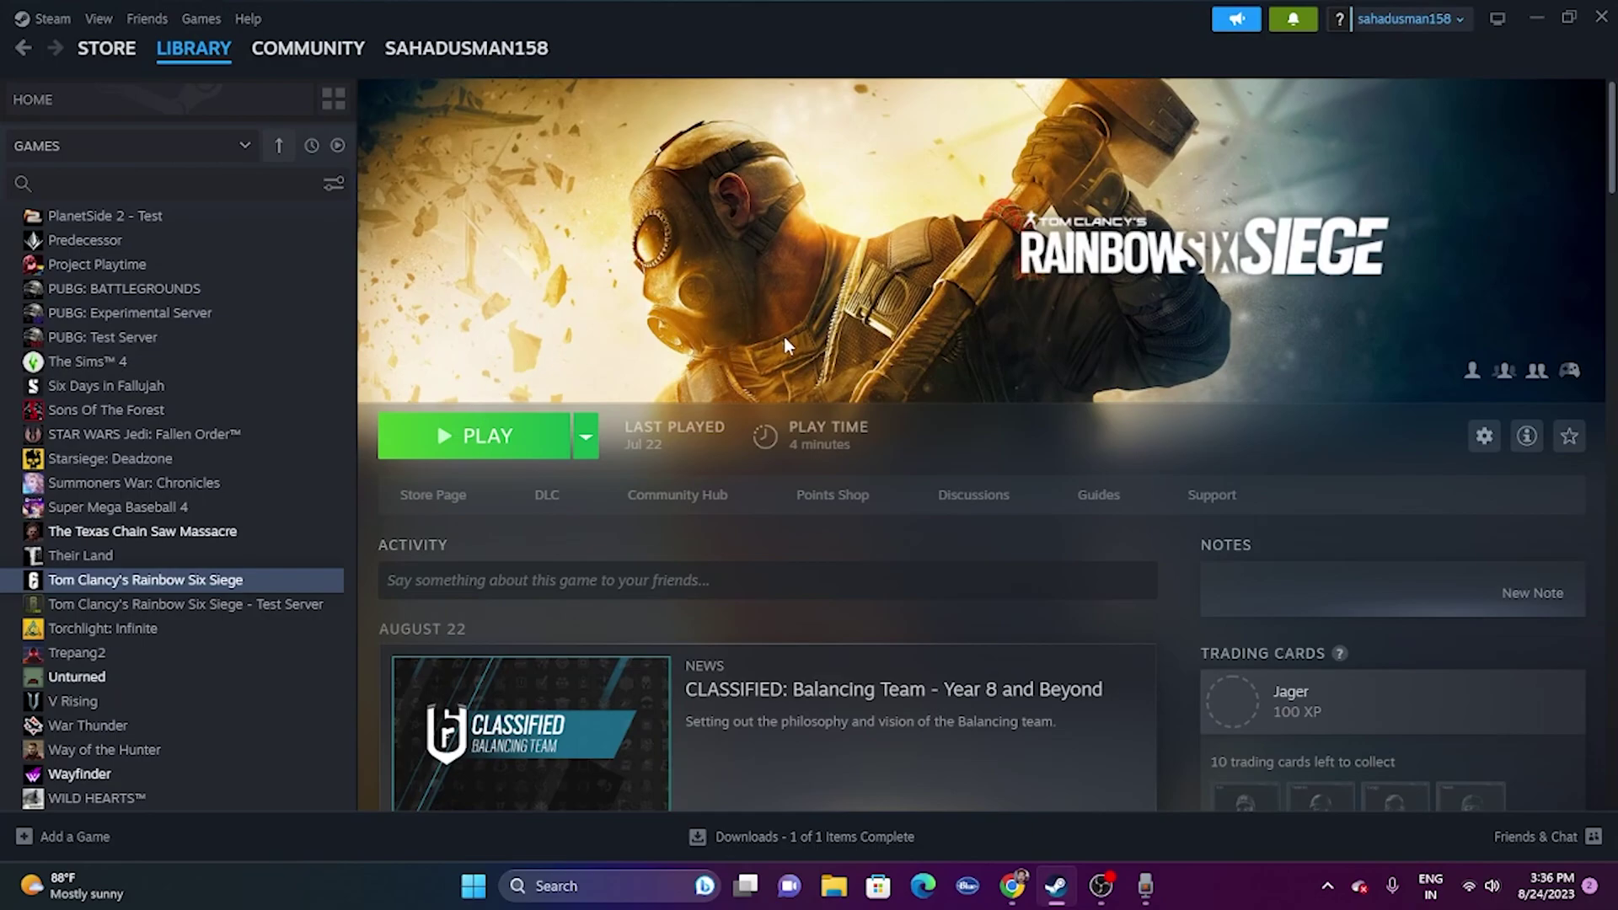
click(1531, 18)
click(571, 881)
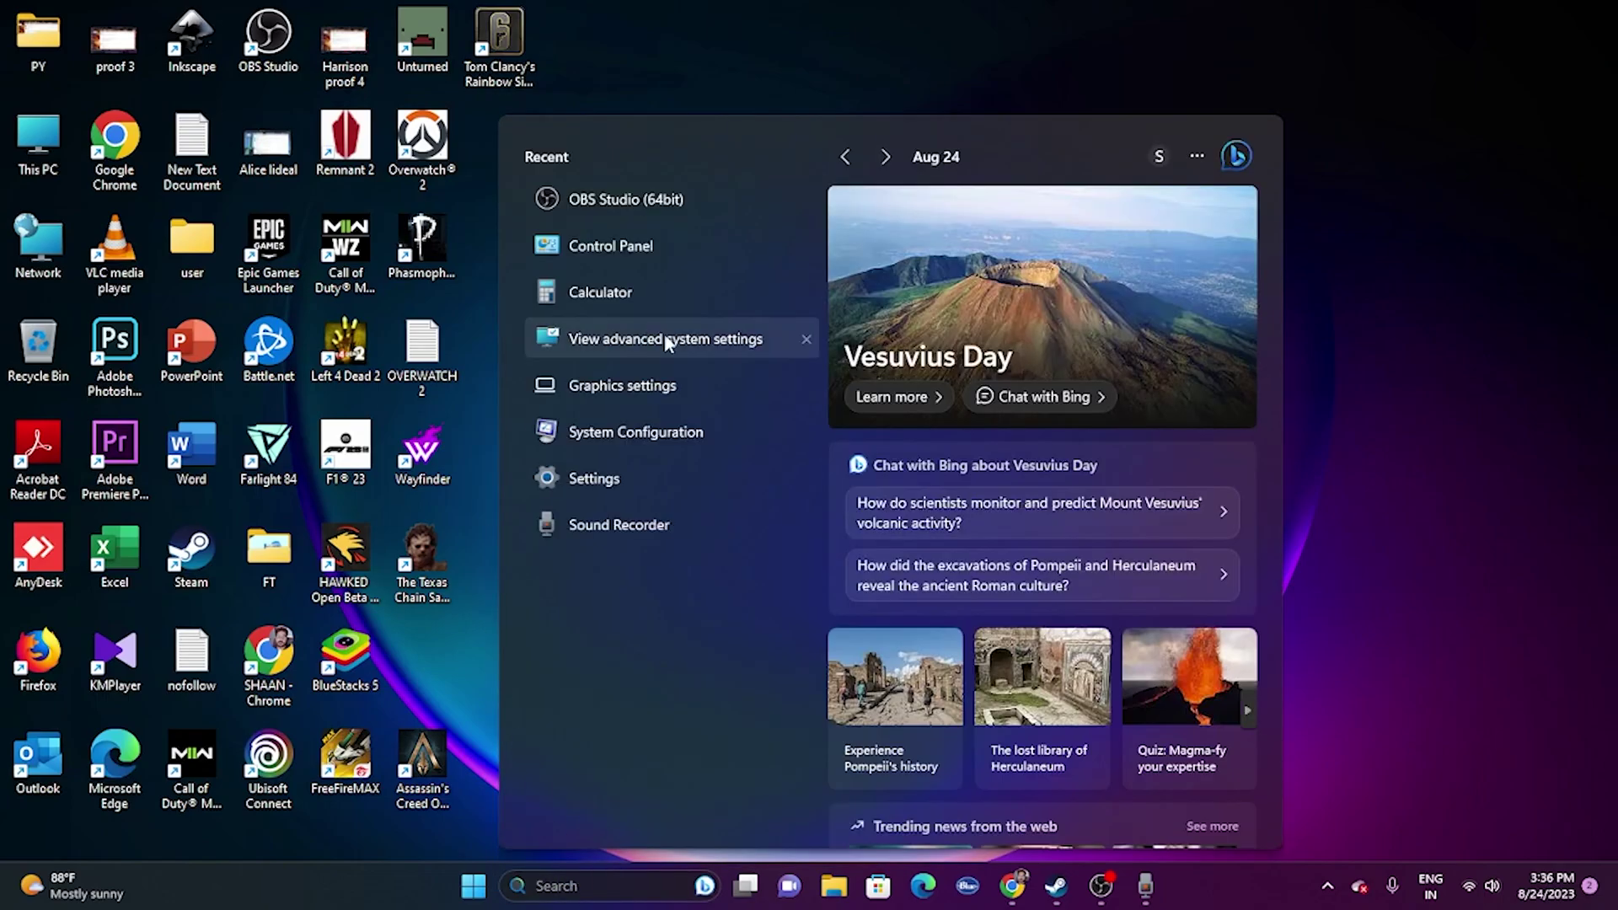
click(613, 391)
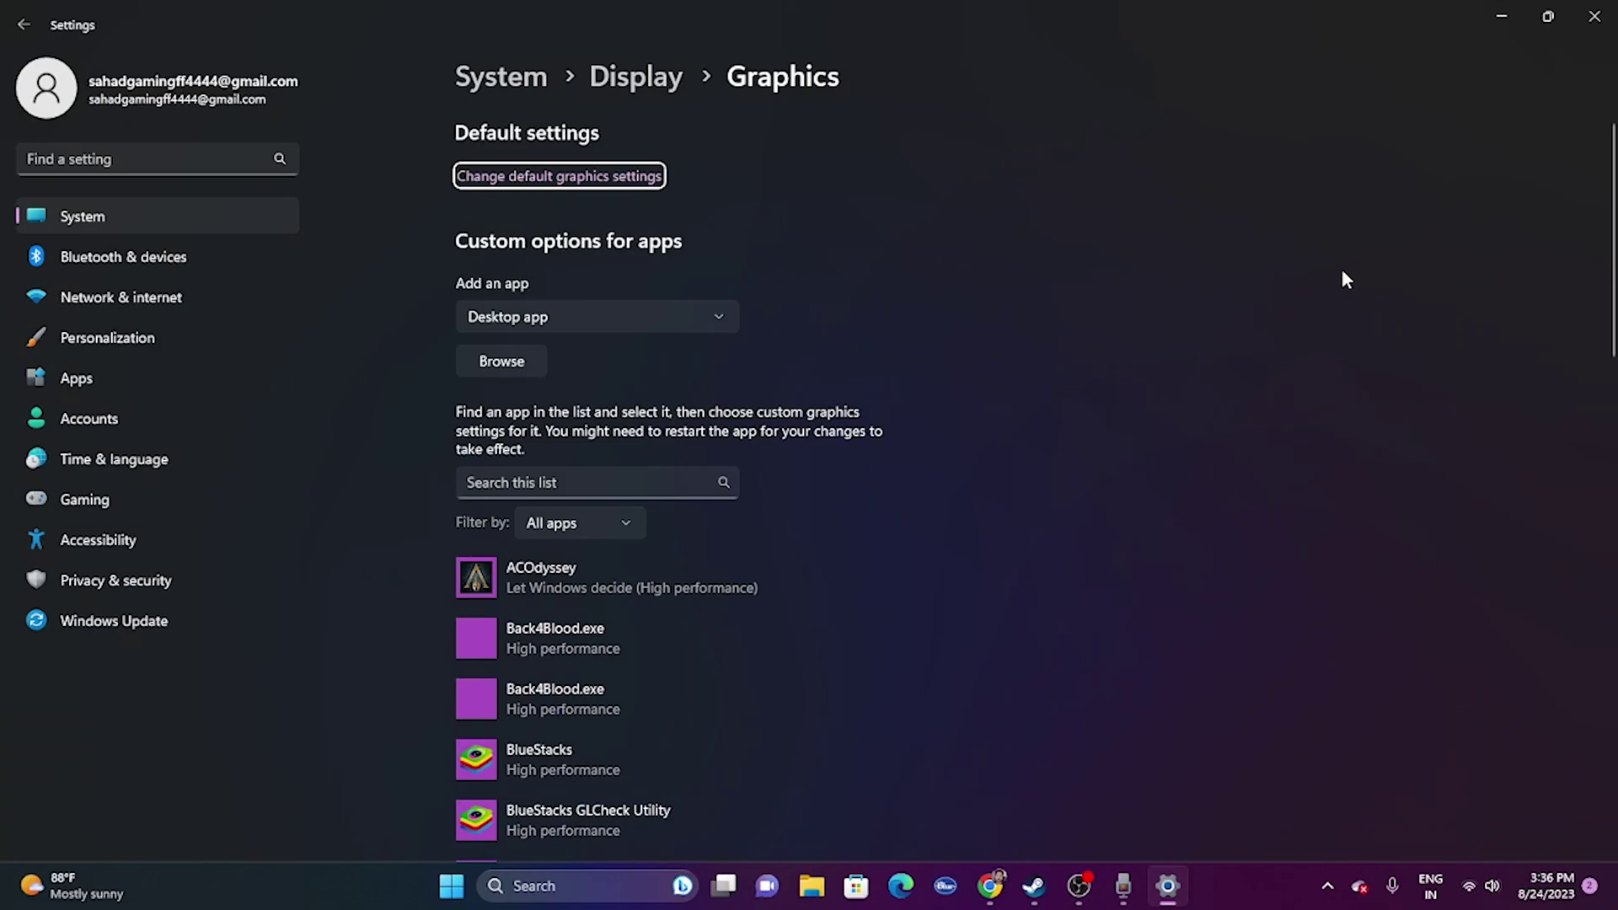
scroll(1342, 270, down, 10)
scroll(1340, 271, up, 10)
Add RainbowSix from D:\SteamLibrary\steamapps\common\Tom Clancy's Rainbow Six Siege as a desktop app in the custom graphics options.
click(538, 354)
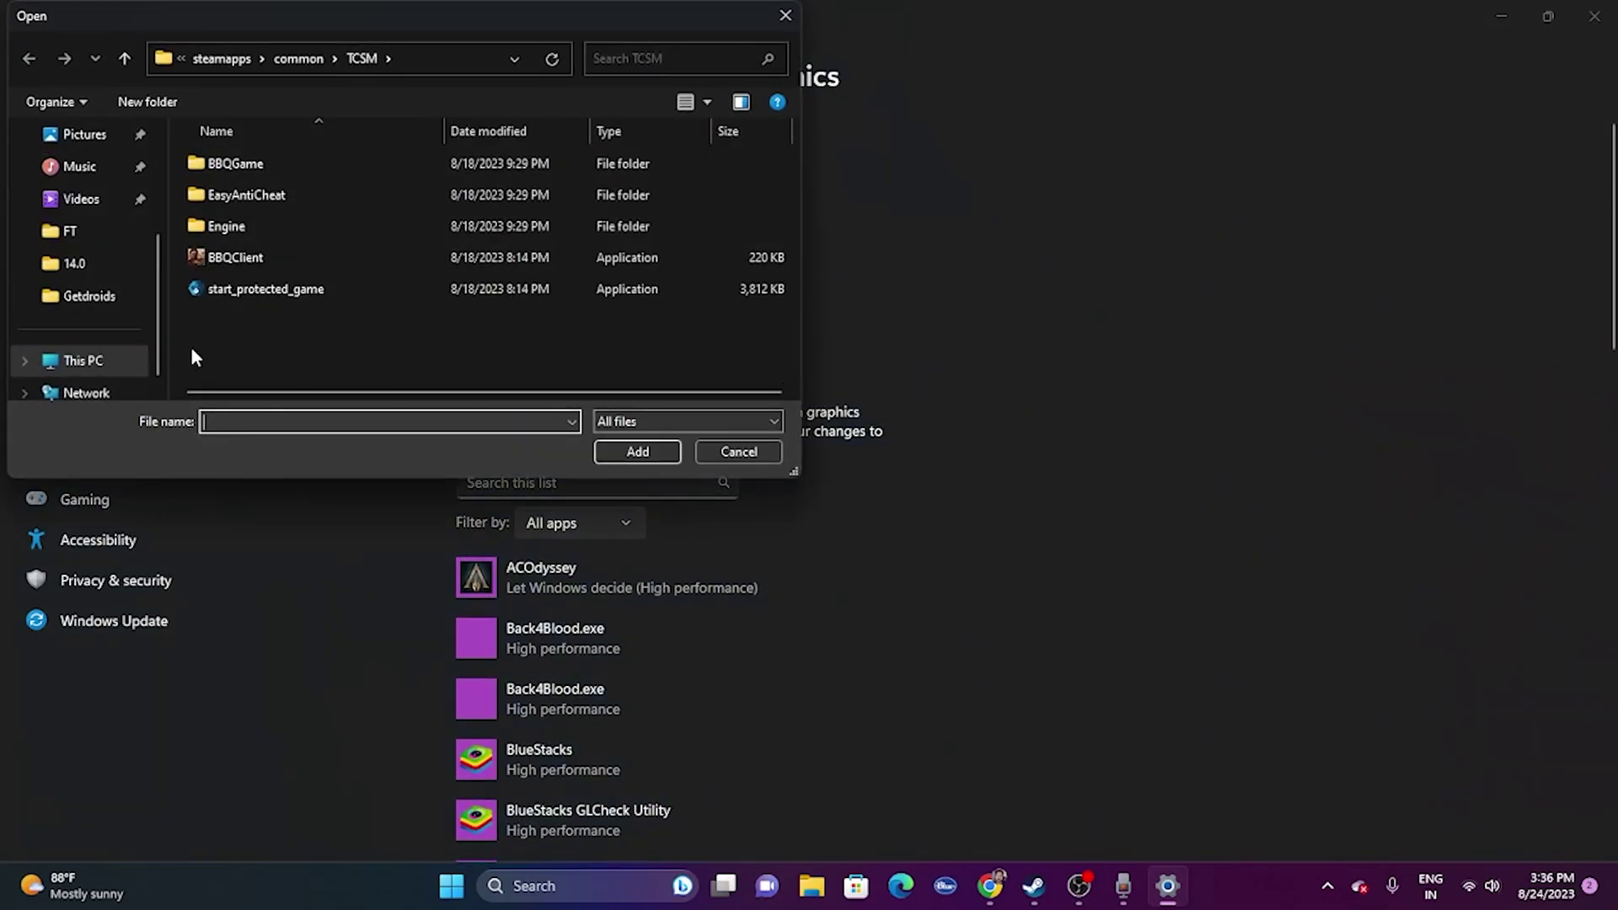
click(74, 363)
double_click(565, 185)
double_click(302, 195)
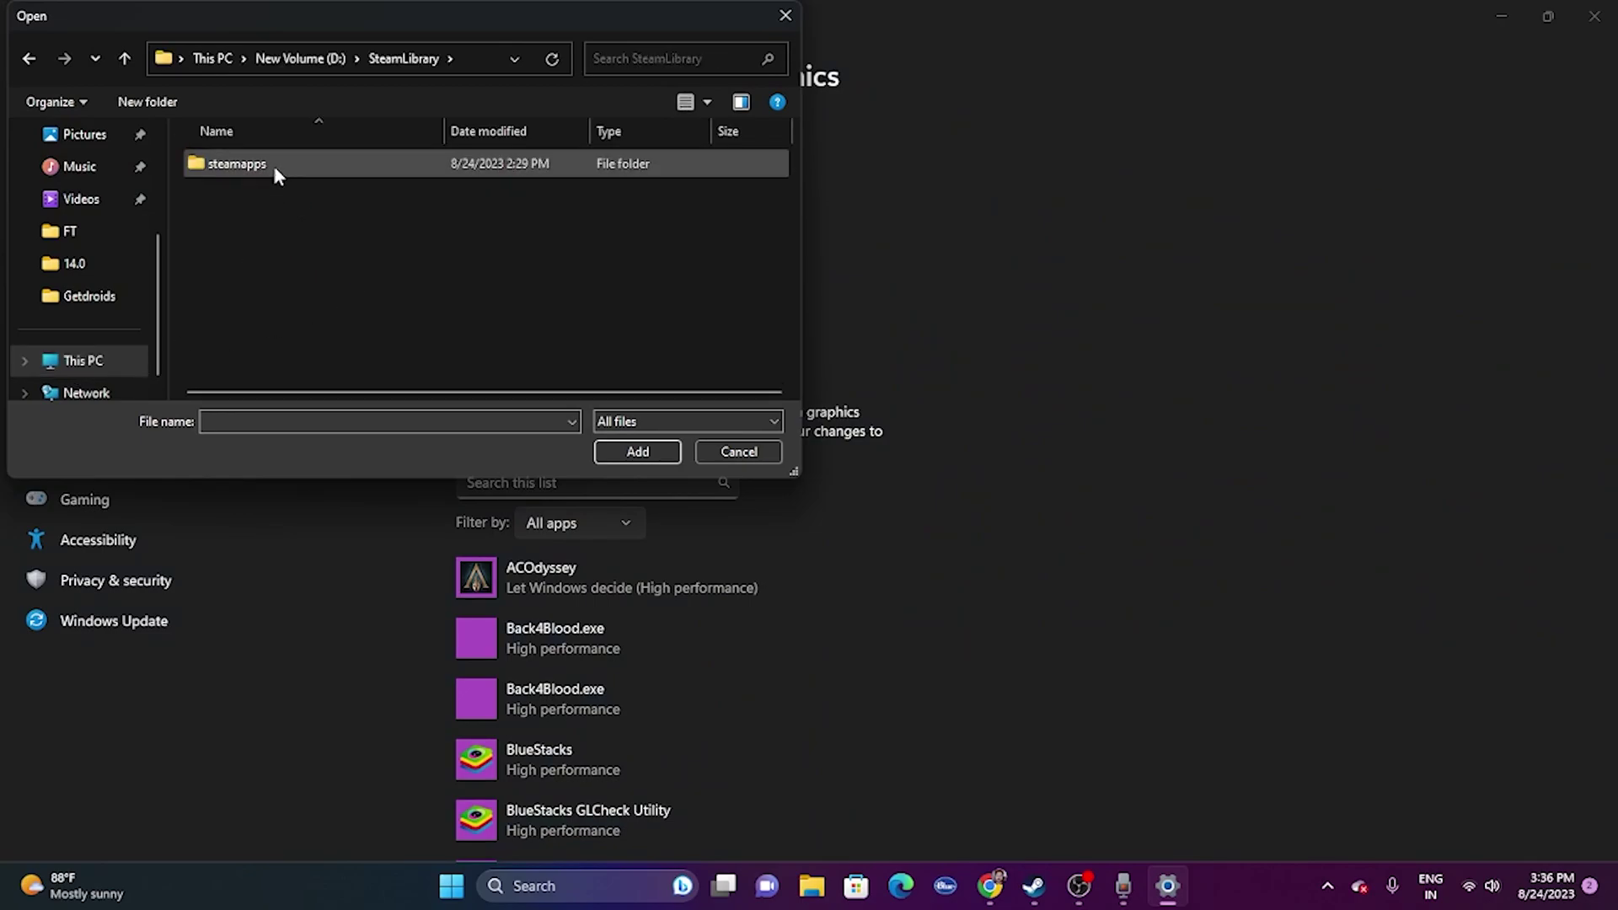
double_click(273, 165)
double_click(273, 167)
scroll(309, 287, down, 2)
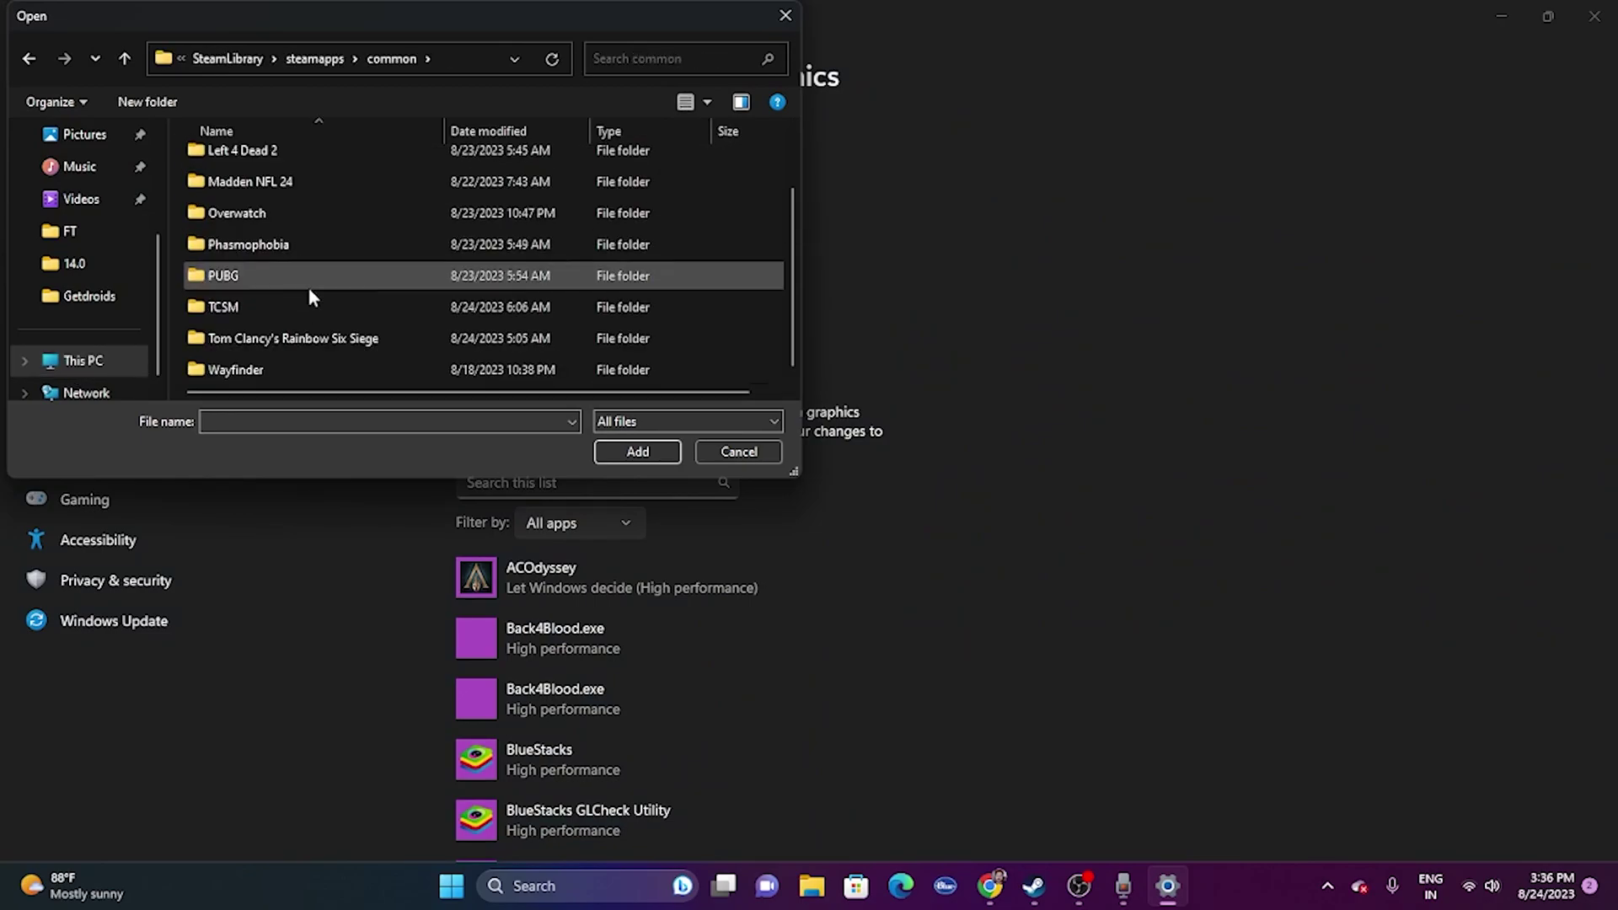
double_click(284, 340)
click(271, 257)
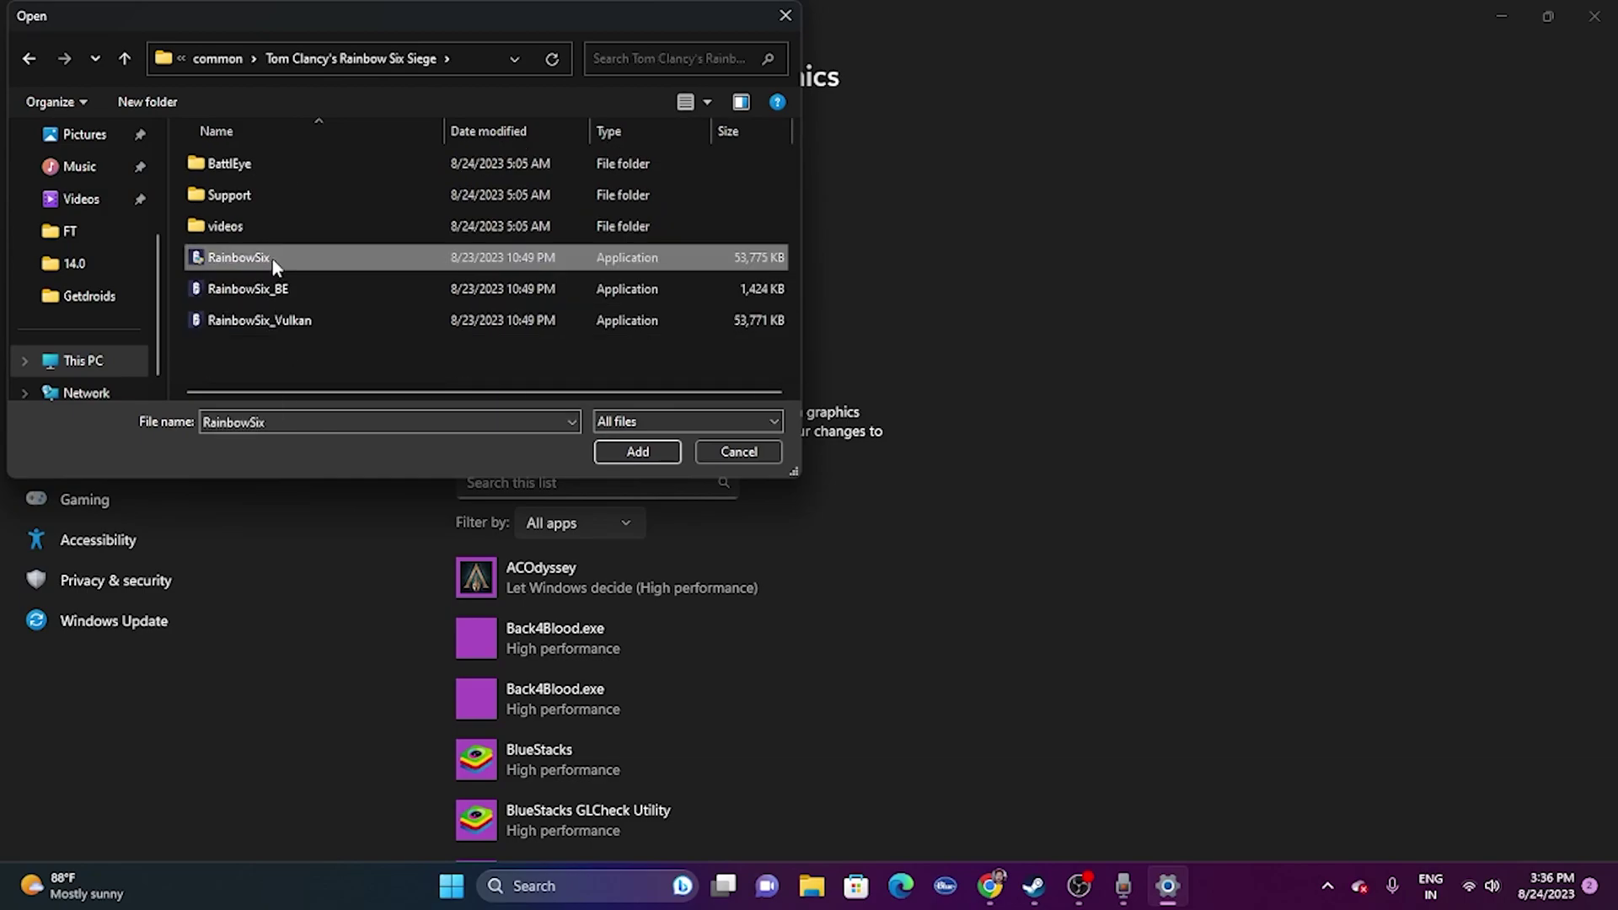
click(632, 451)
Set the graphics preference of Rainbow Six to High performance, save it, and close Settings.
scroll(1083, 363, down, 5)
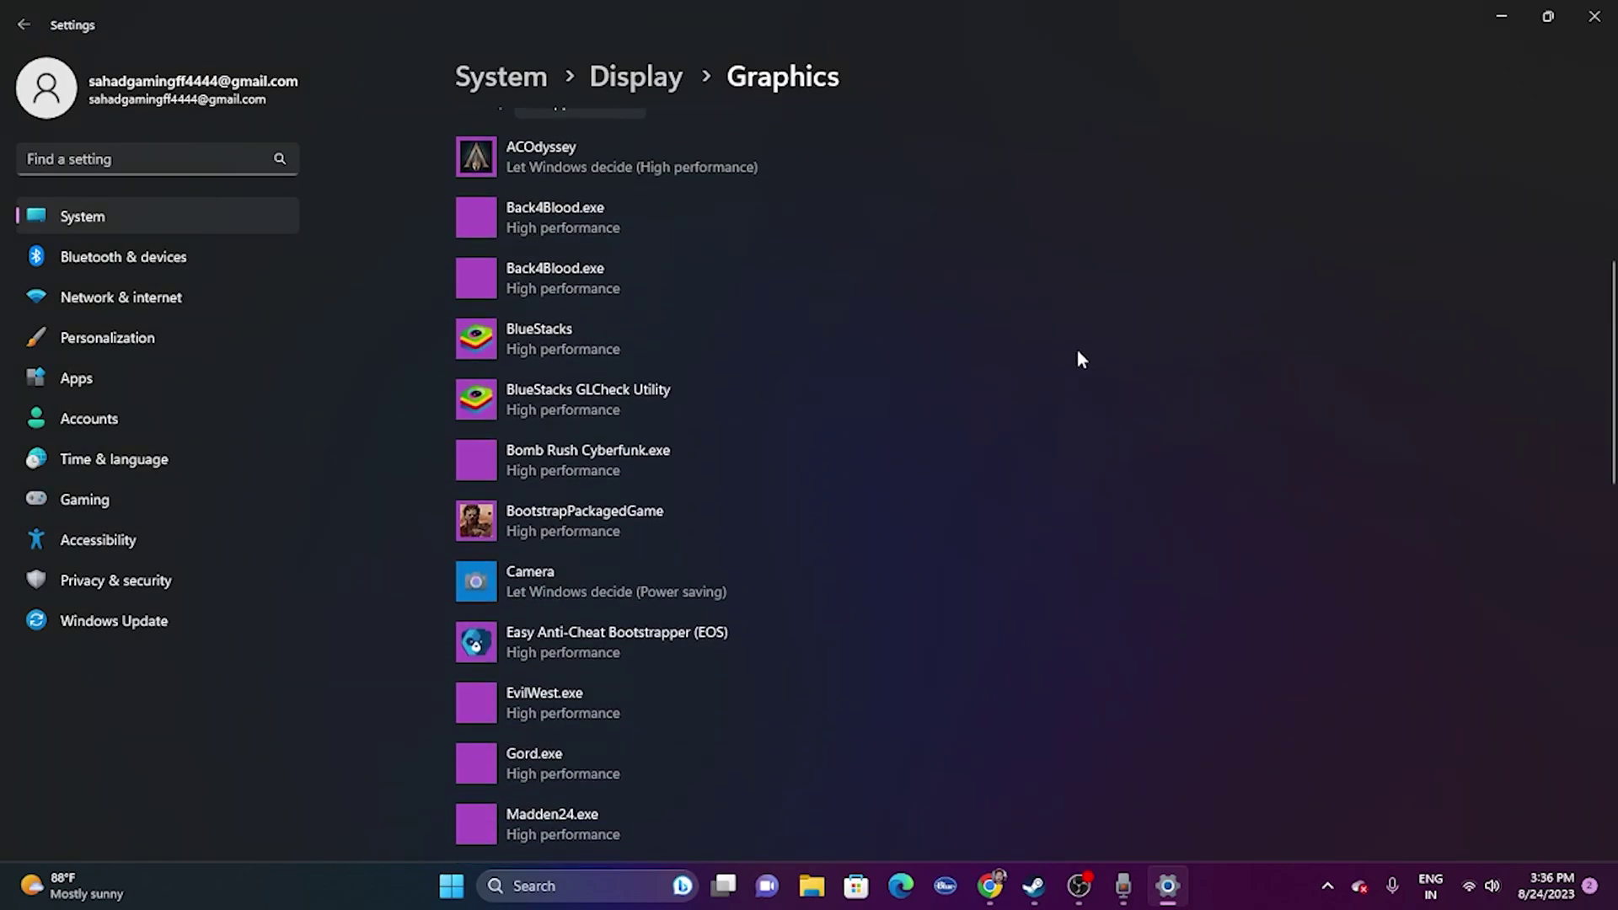
scroll(1082, 360, up, 4)
scroll(1081, 360, down, 9)
scroll(1078, 348, down, 5)
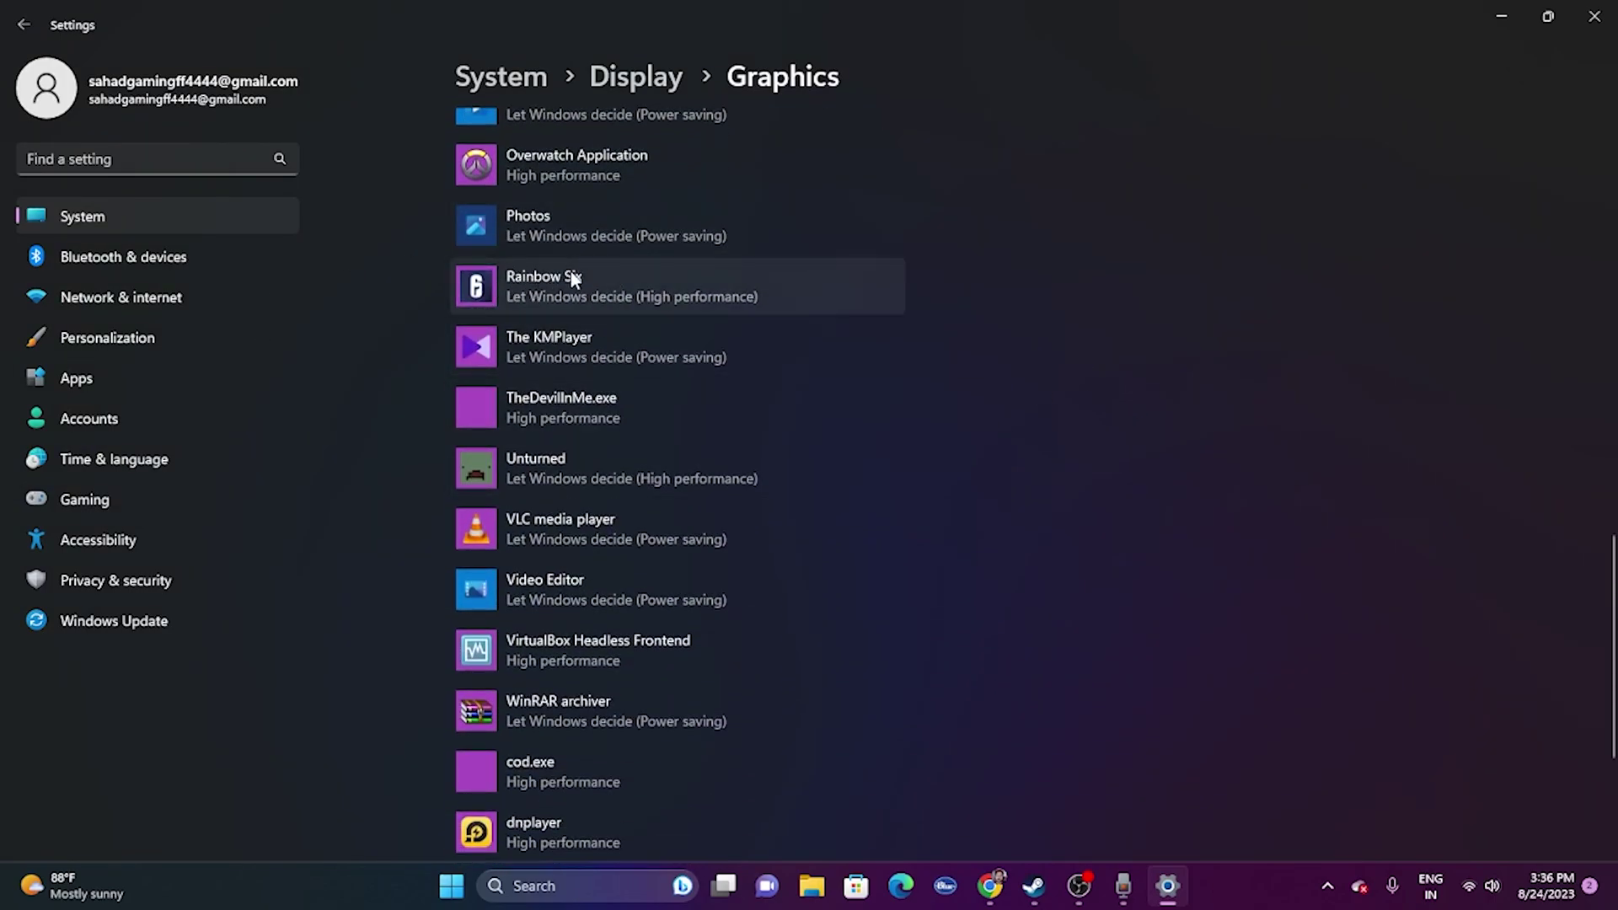
click(565, 282)
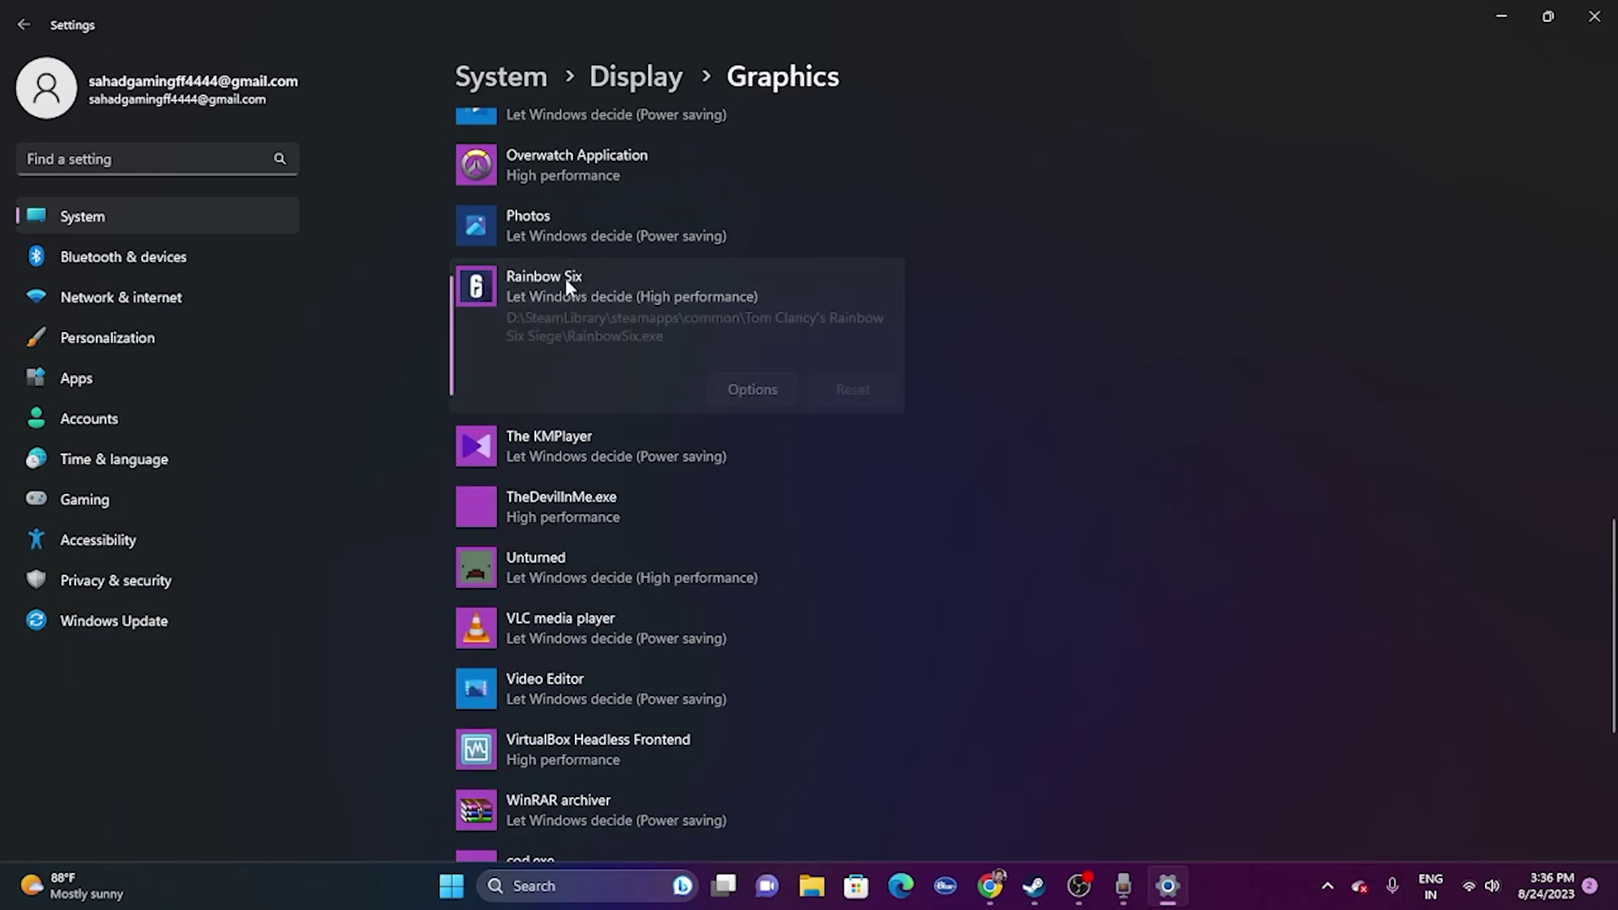
click(745, 390)
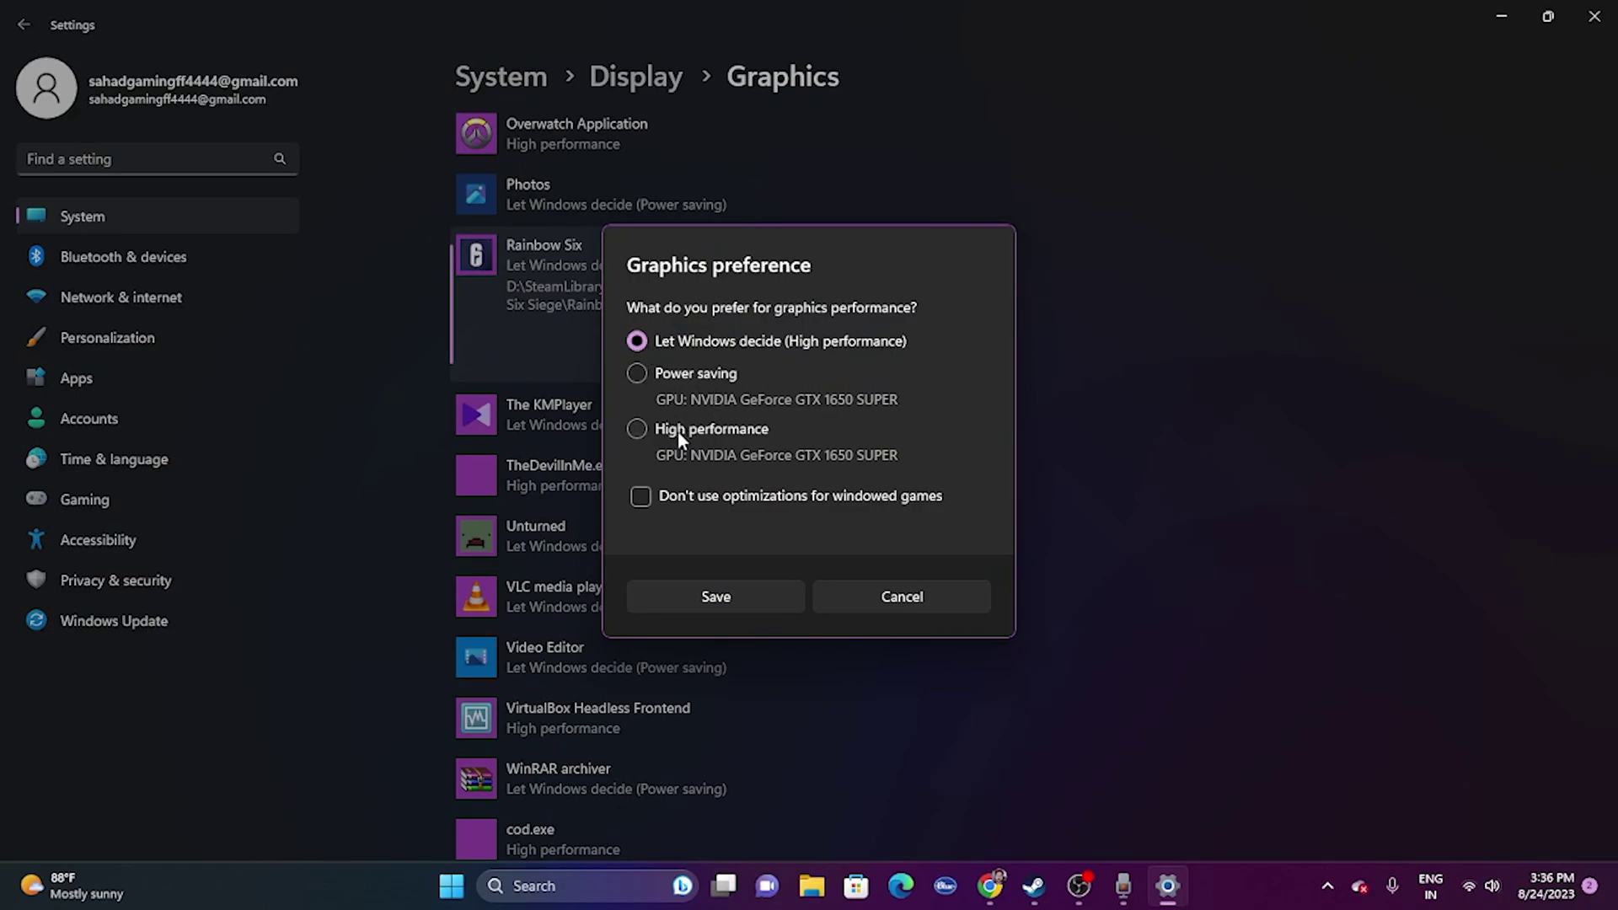
click(638, 429)
click(730, 594)
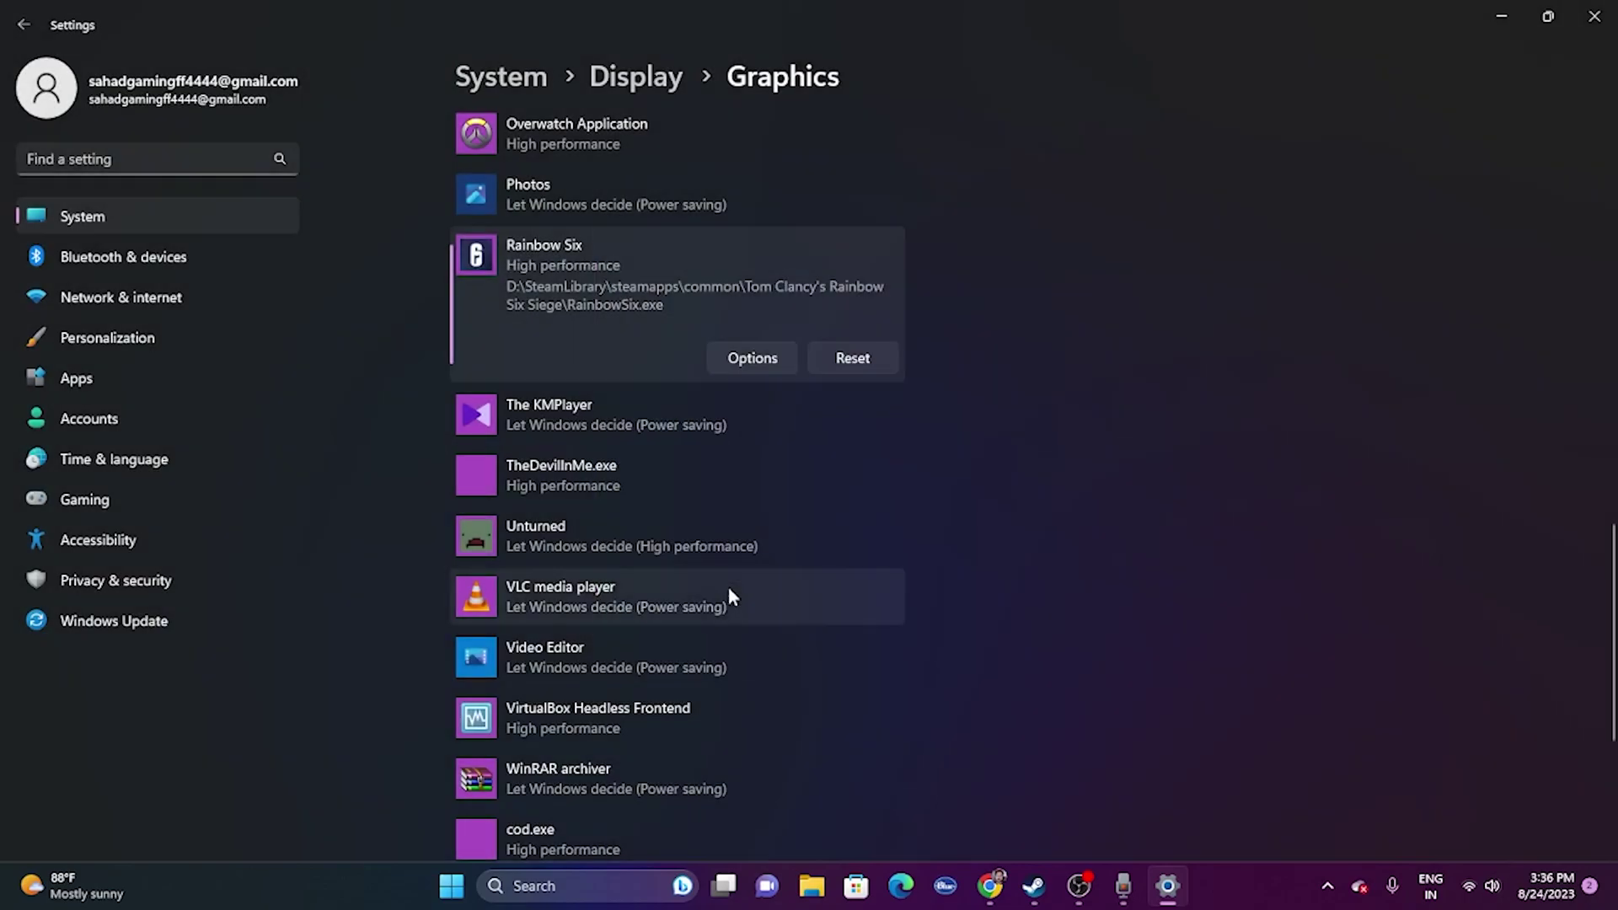
click(1595, 16)
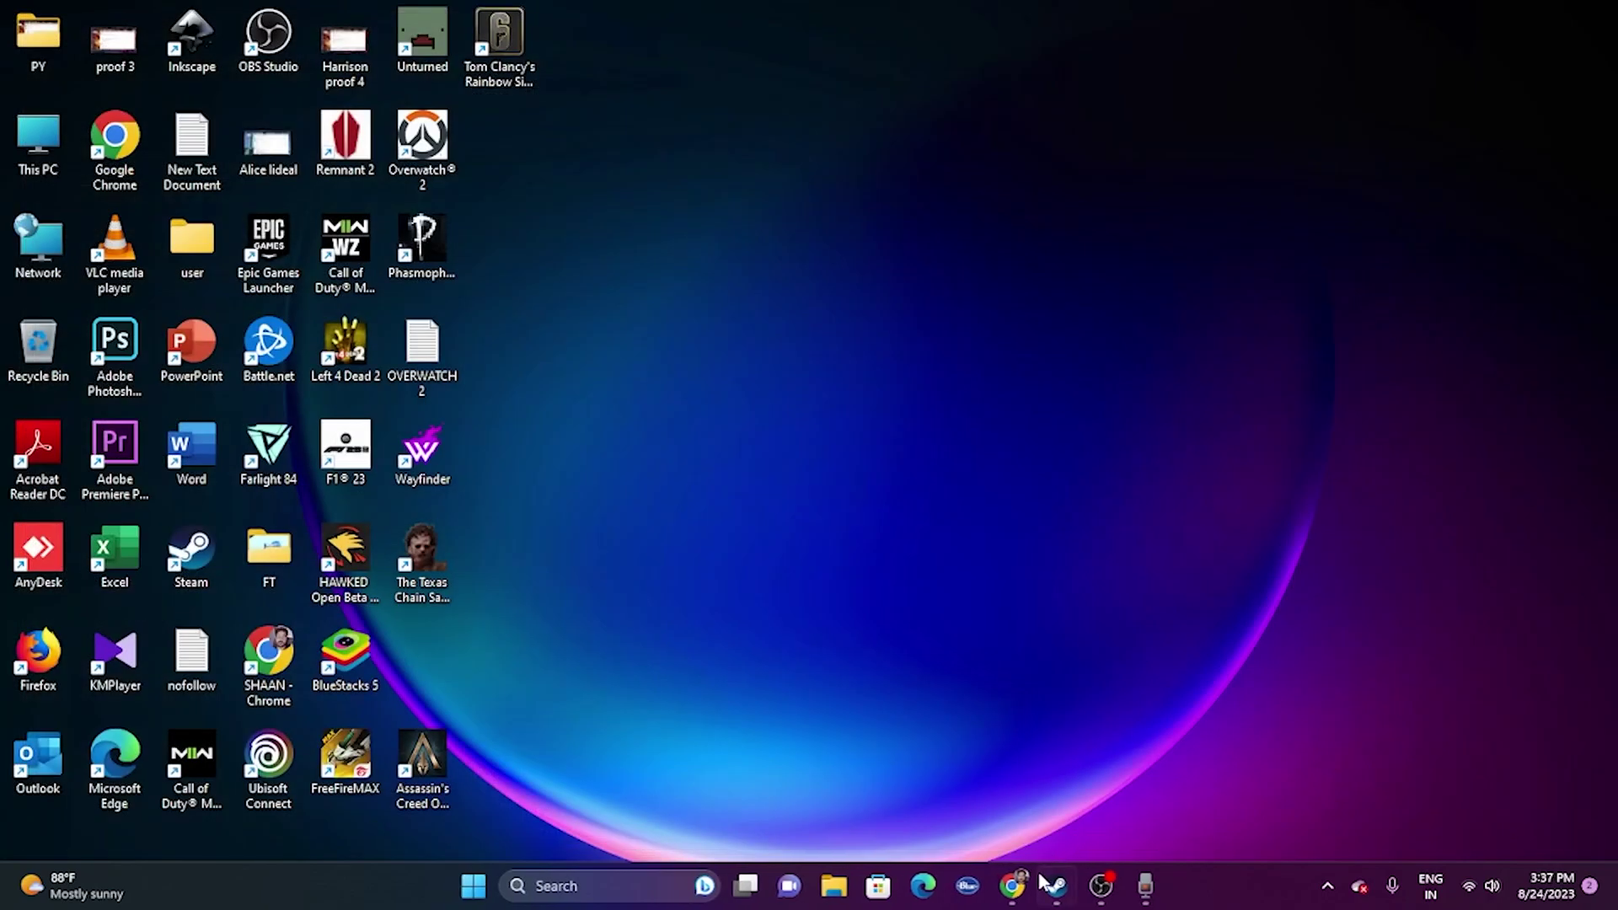
click(1056, 886)
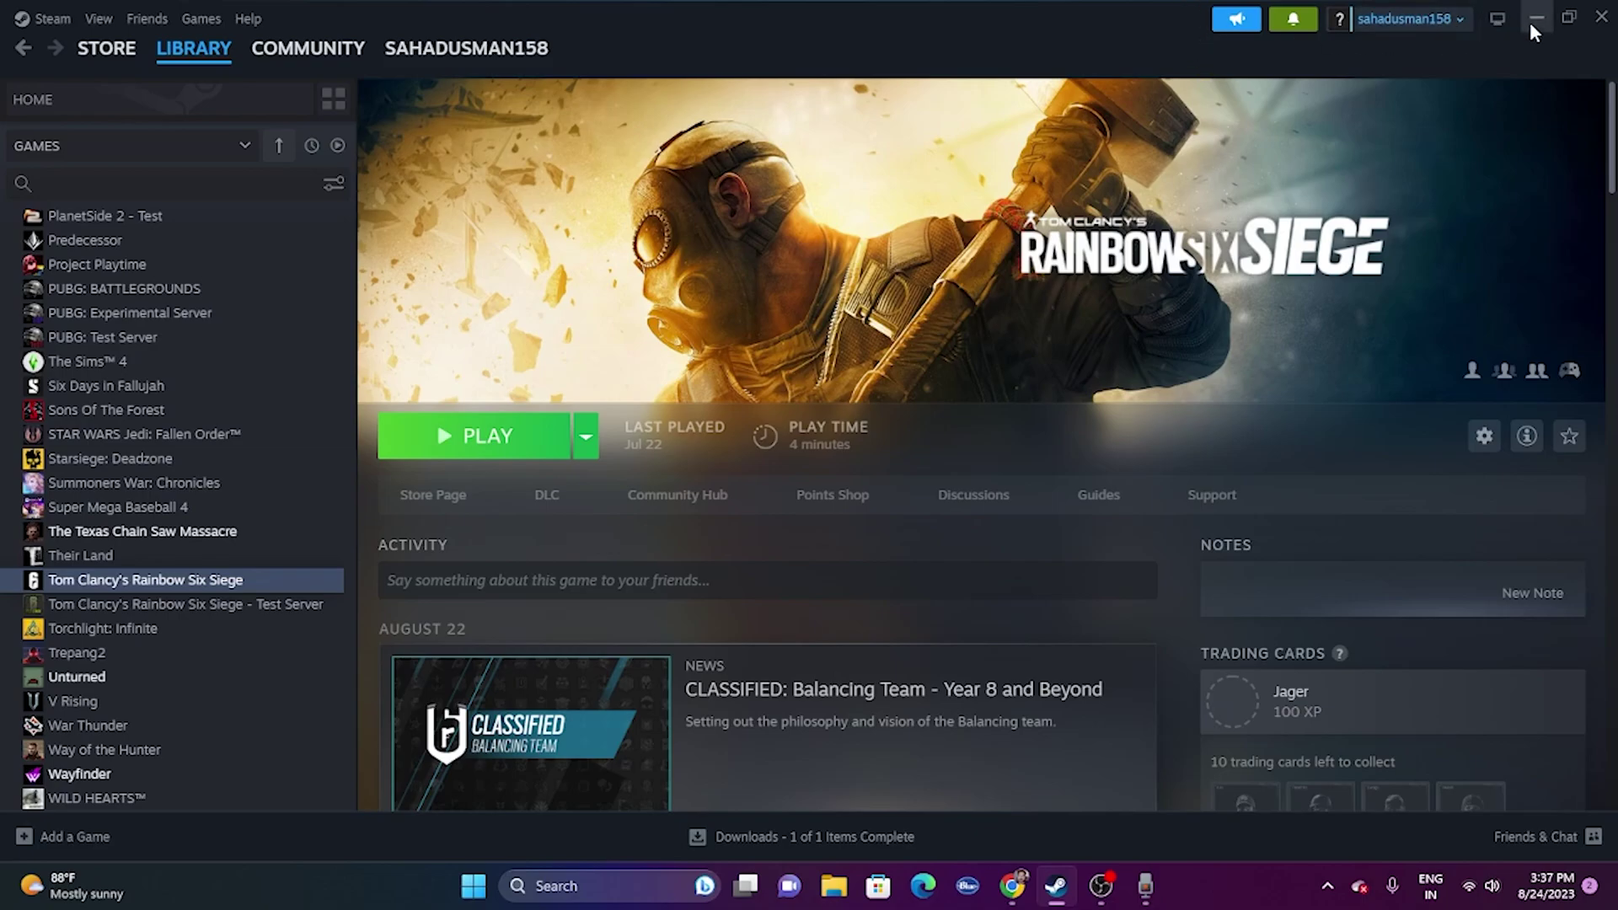
drag(1530, 22, 1217, 340)
click(1359, 318)
Open the Windows Update page in Settings to check for available updates, and close Settings.
click(556, 886)
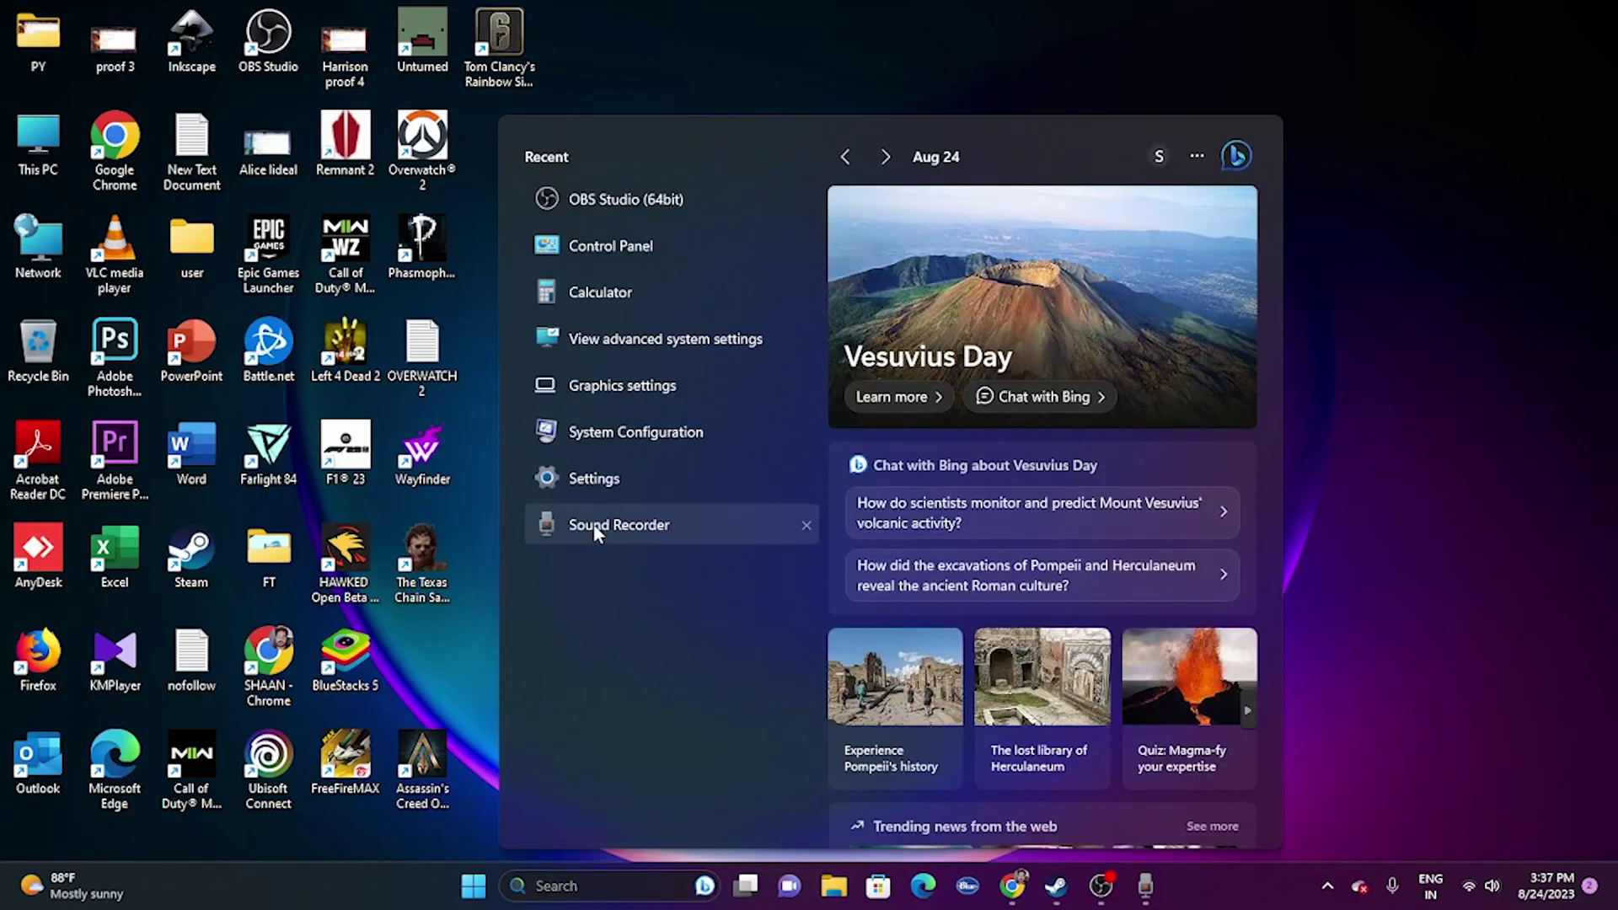
click(602, 487)
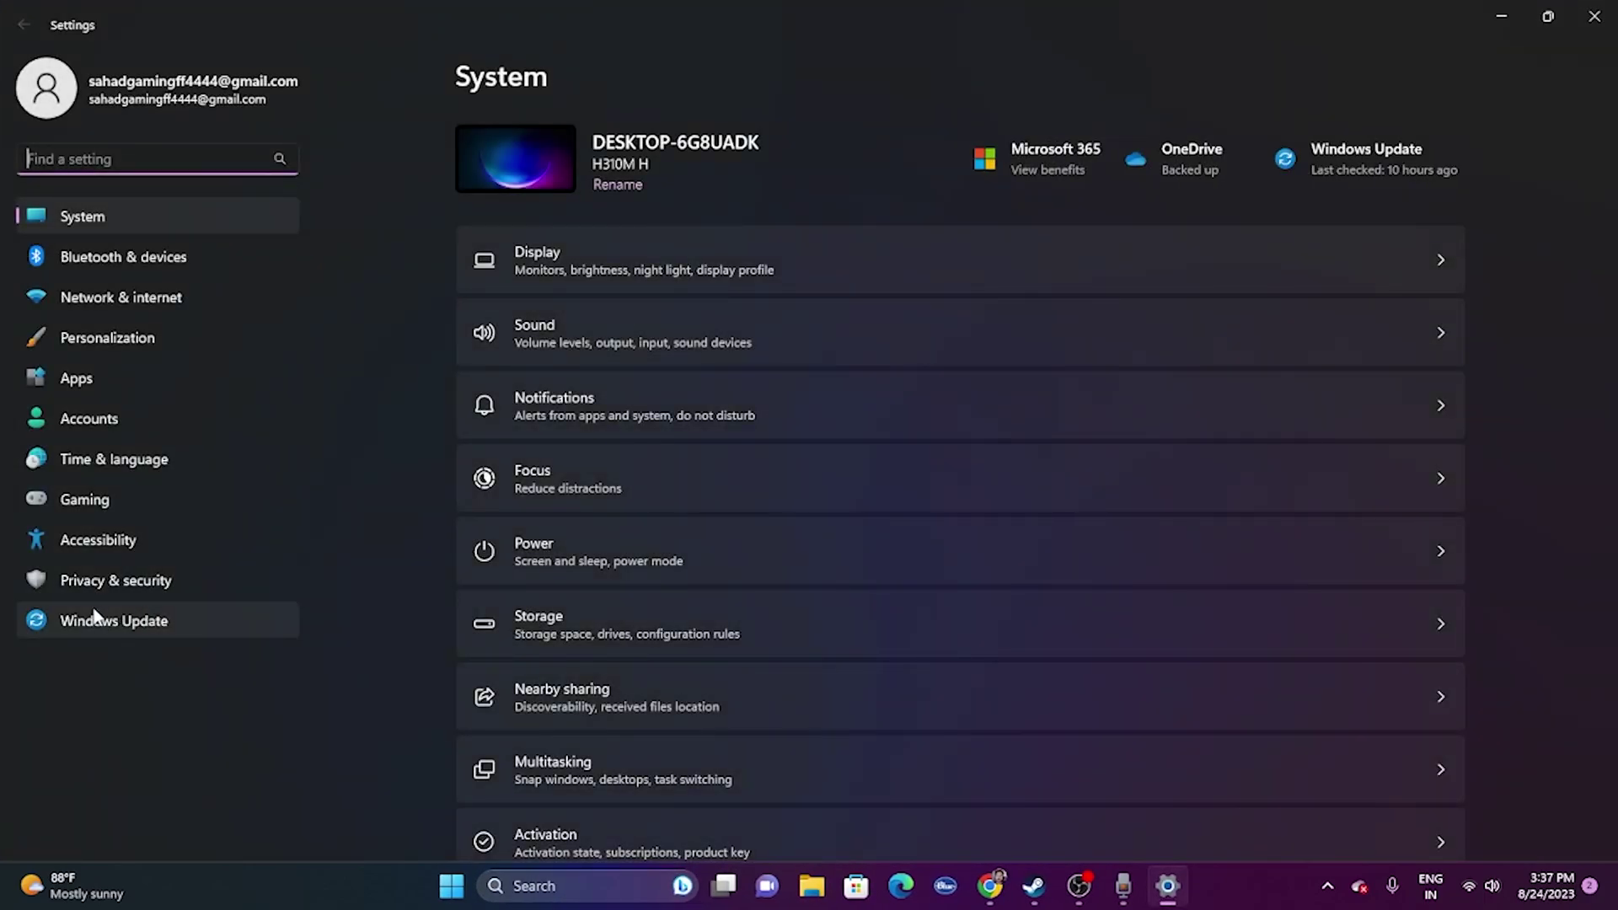
click(108, 620)
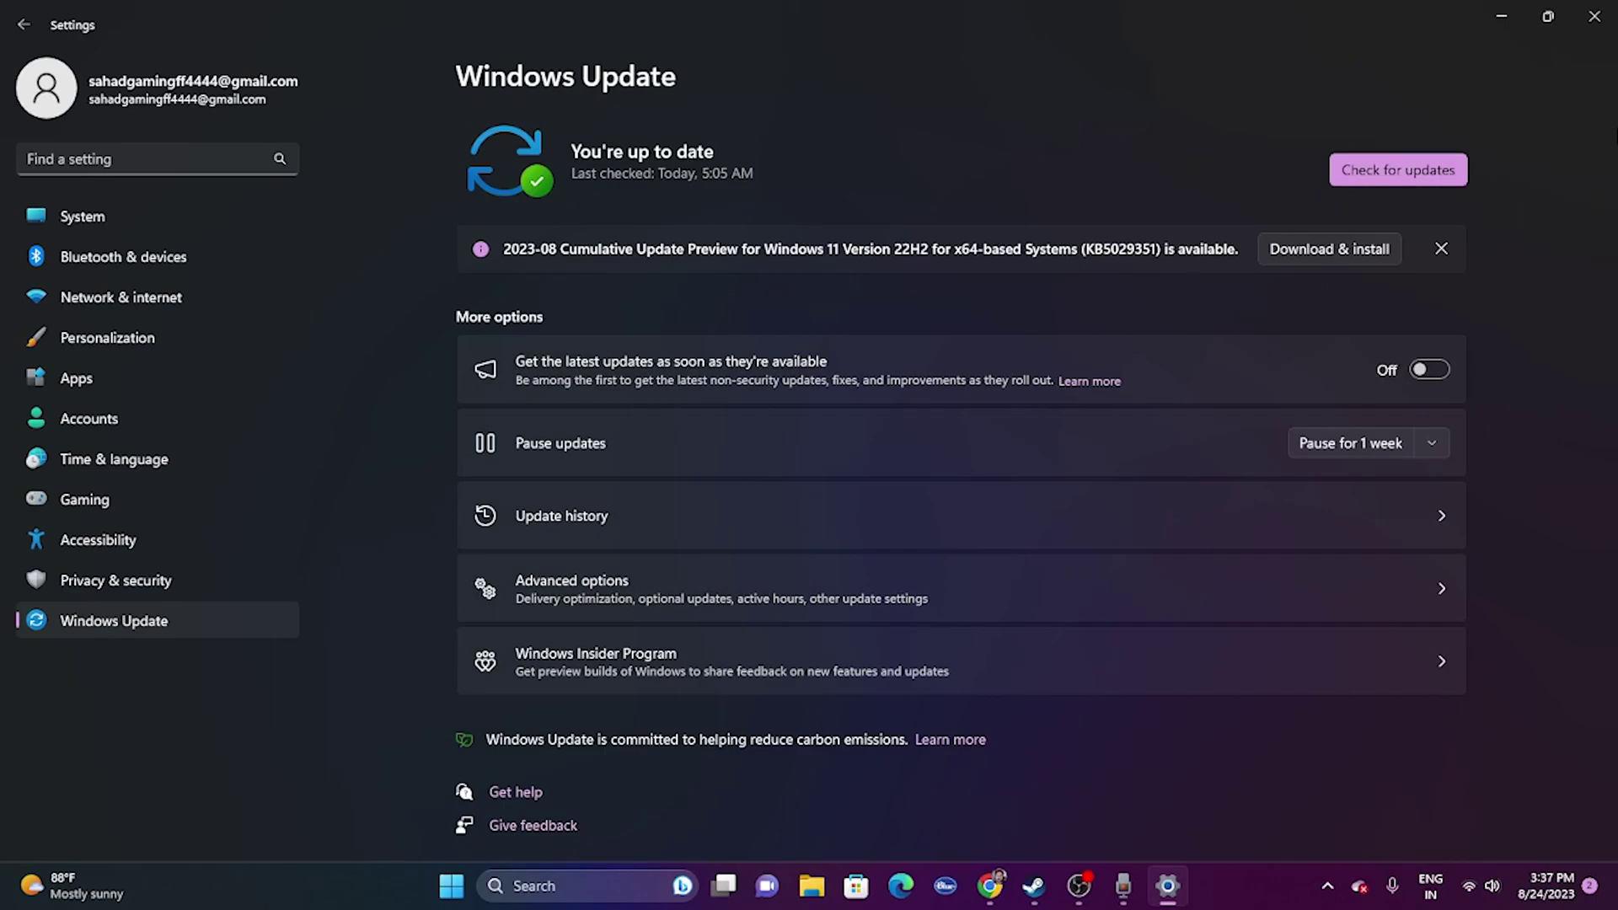
click(1595, 16)
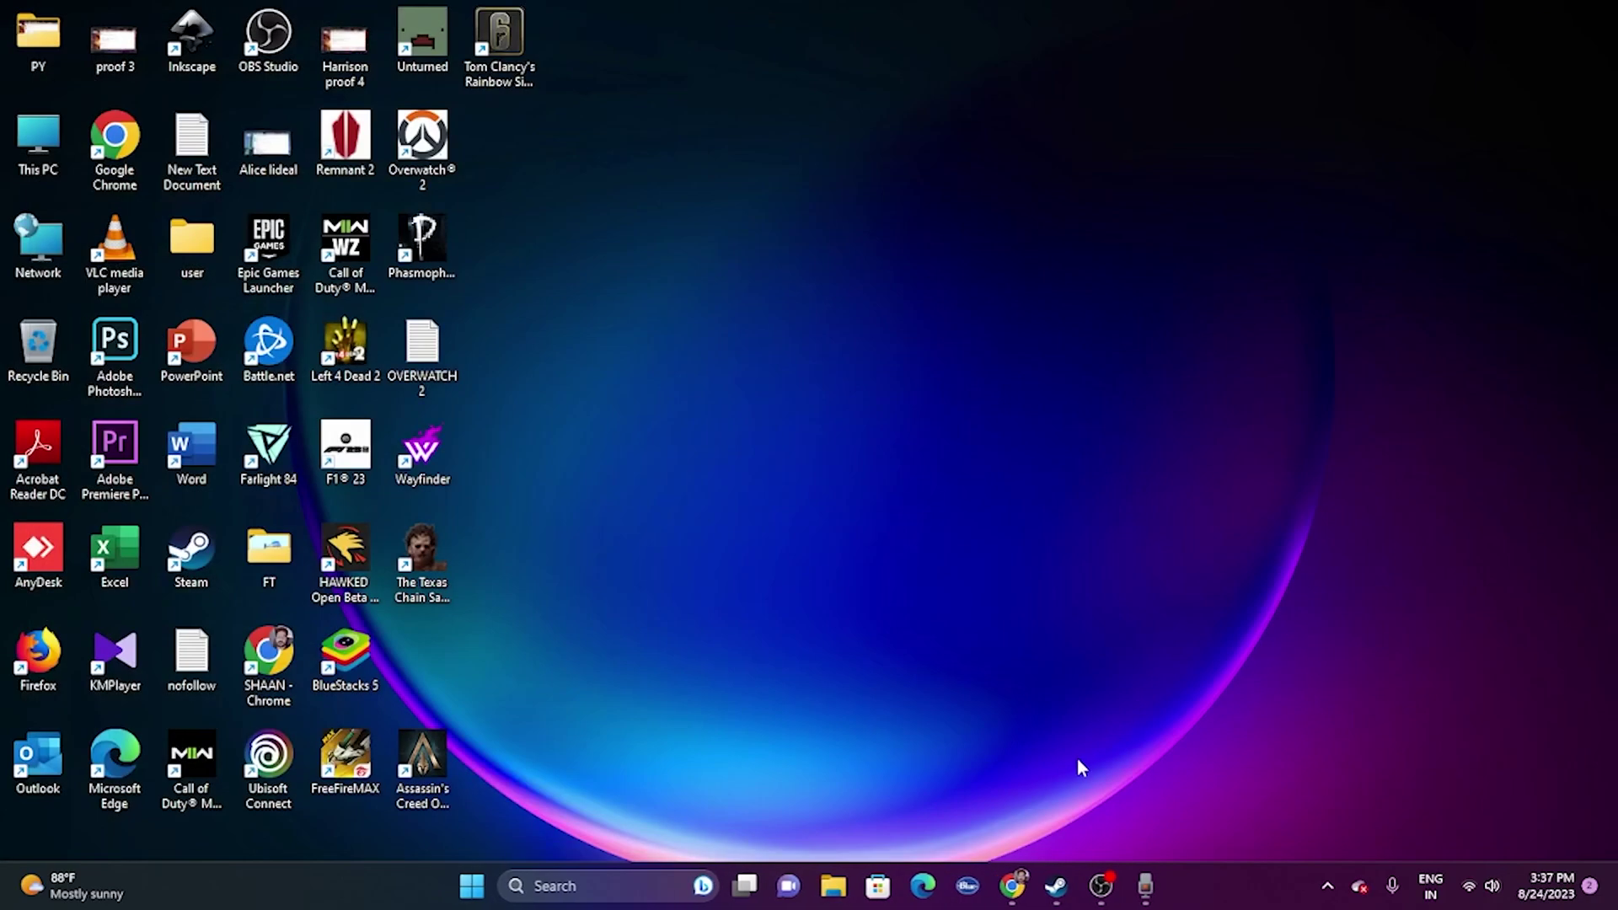
Switch to Chrome and view the Manual Driver Search form on NVIDIA's GeForce Drivers page.
click(1056, 885)
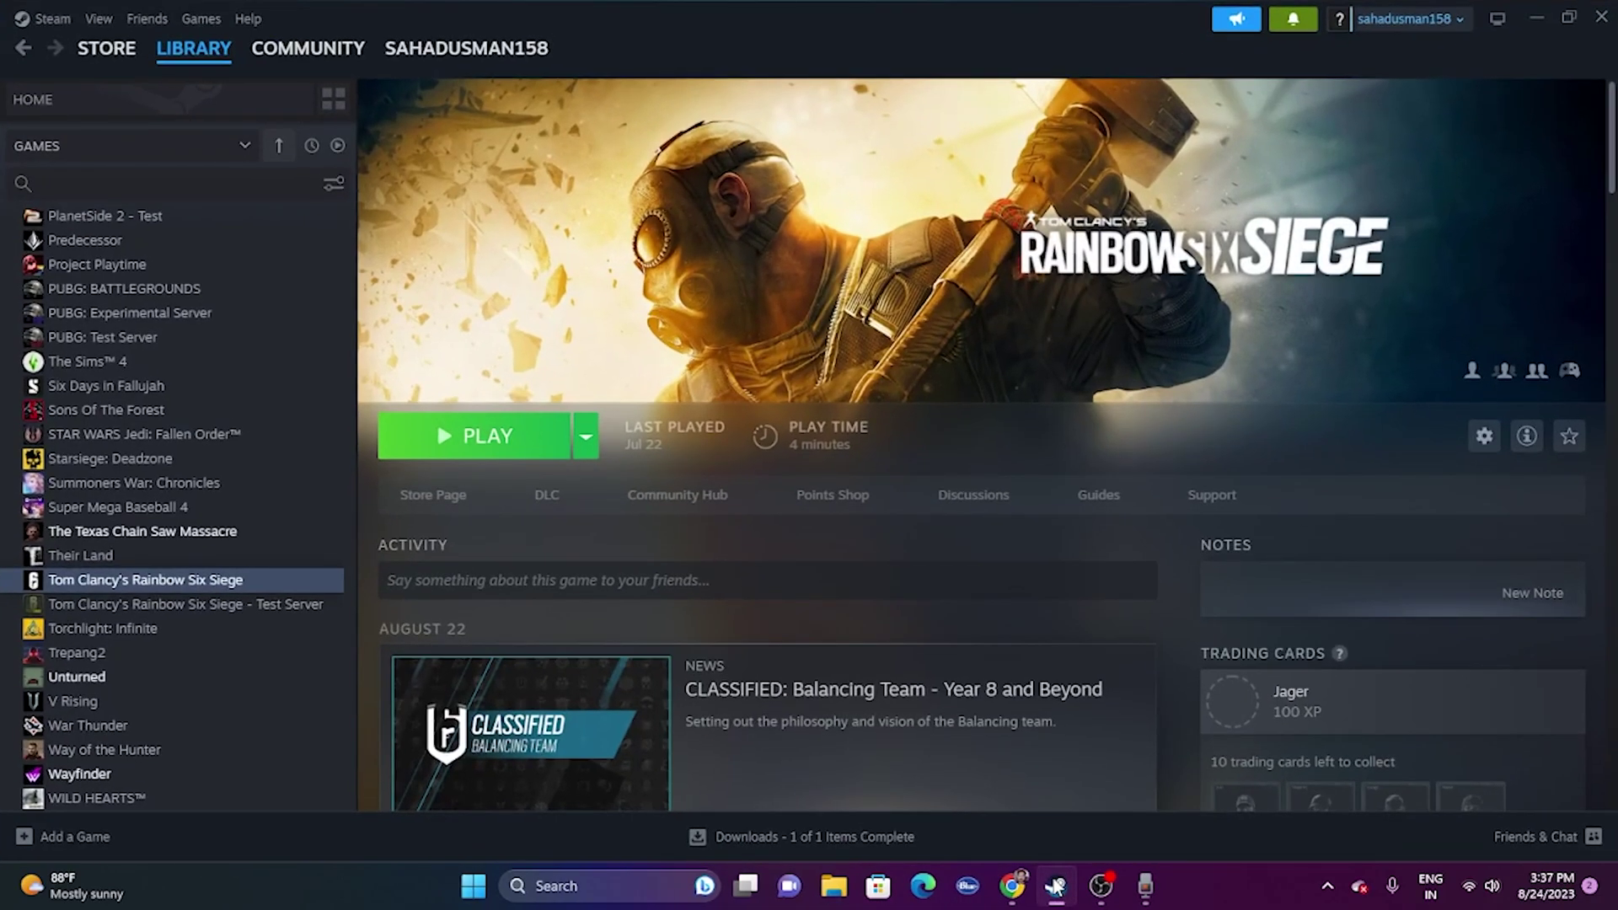
click(1012, 885)
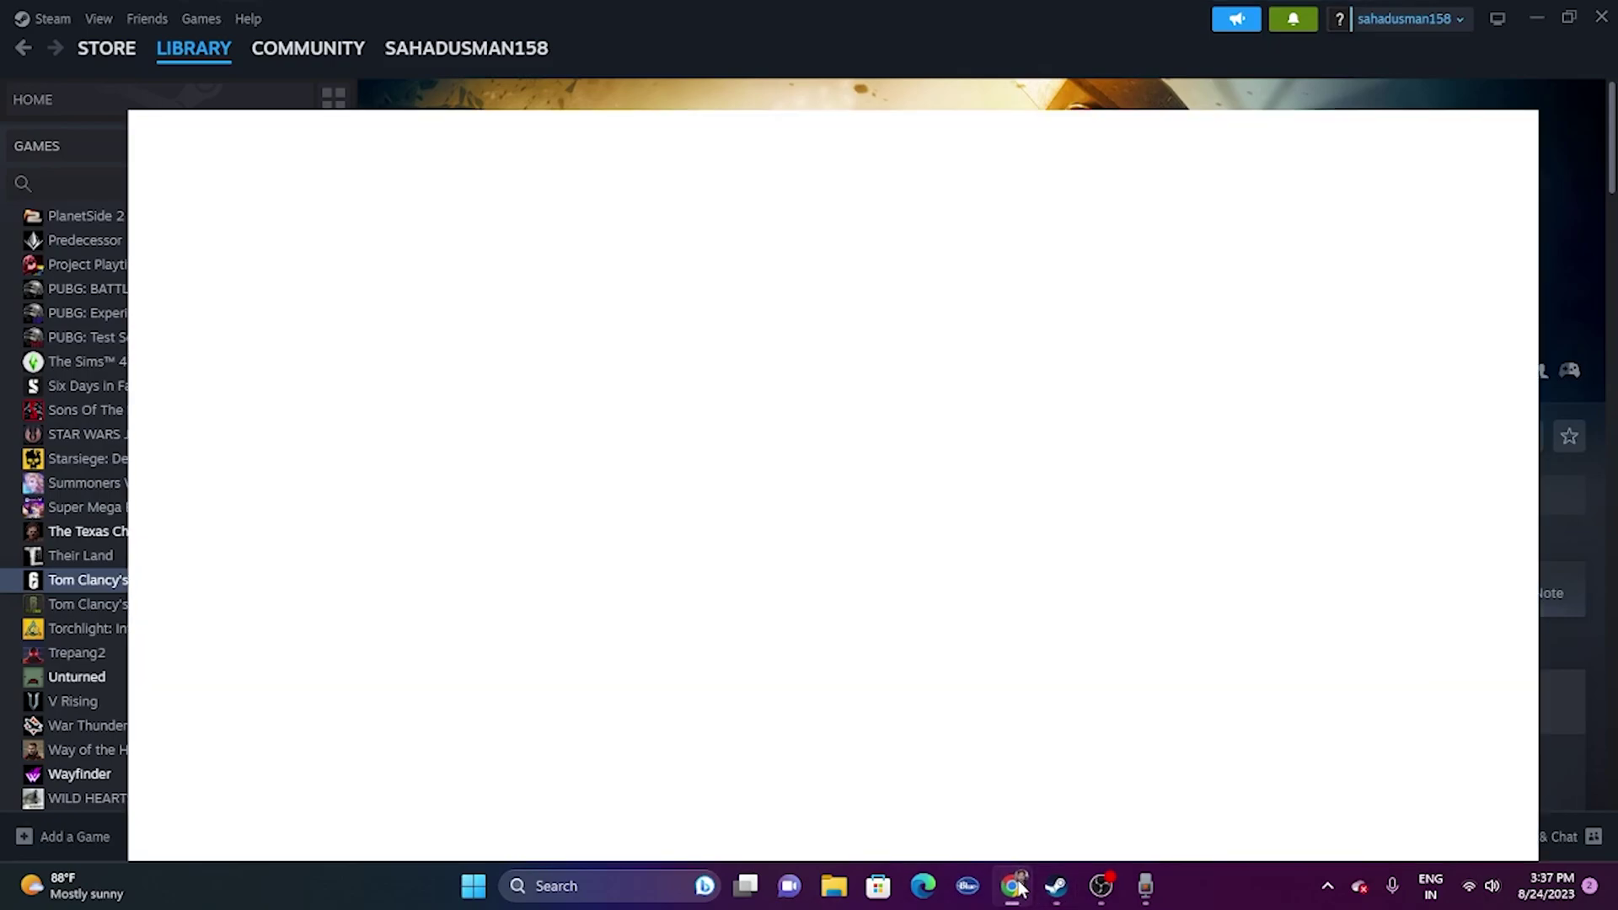
click(1062, 17)
click(868, 17)
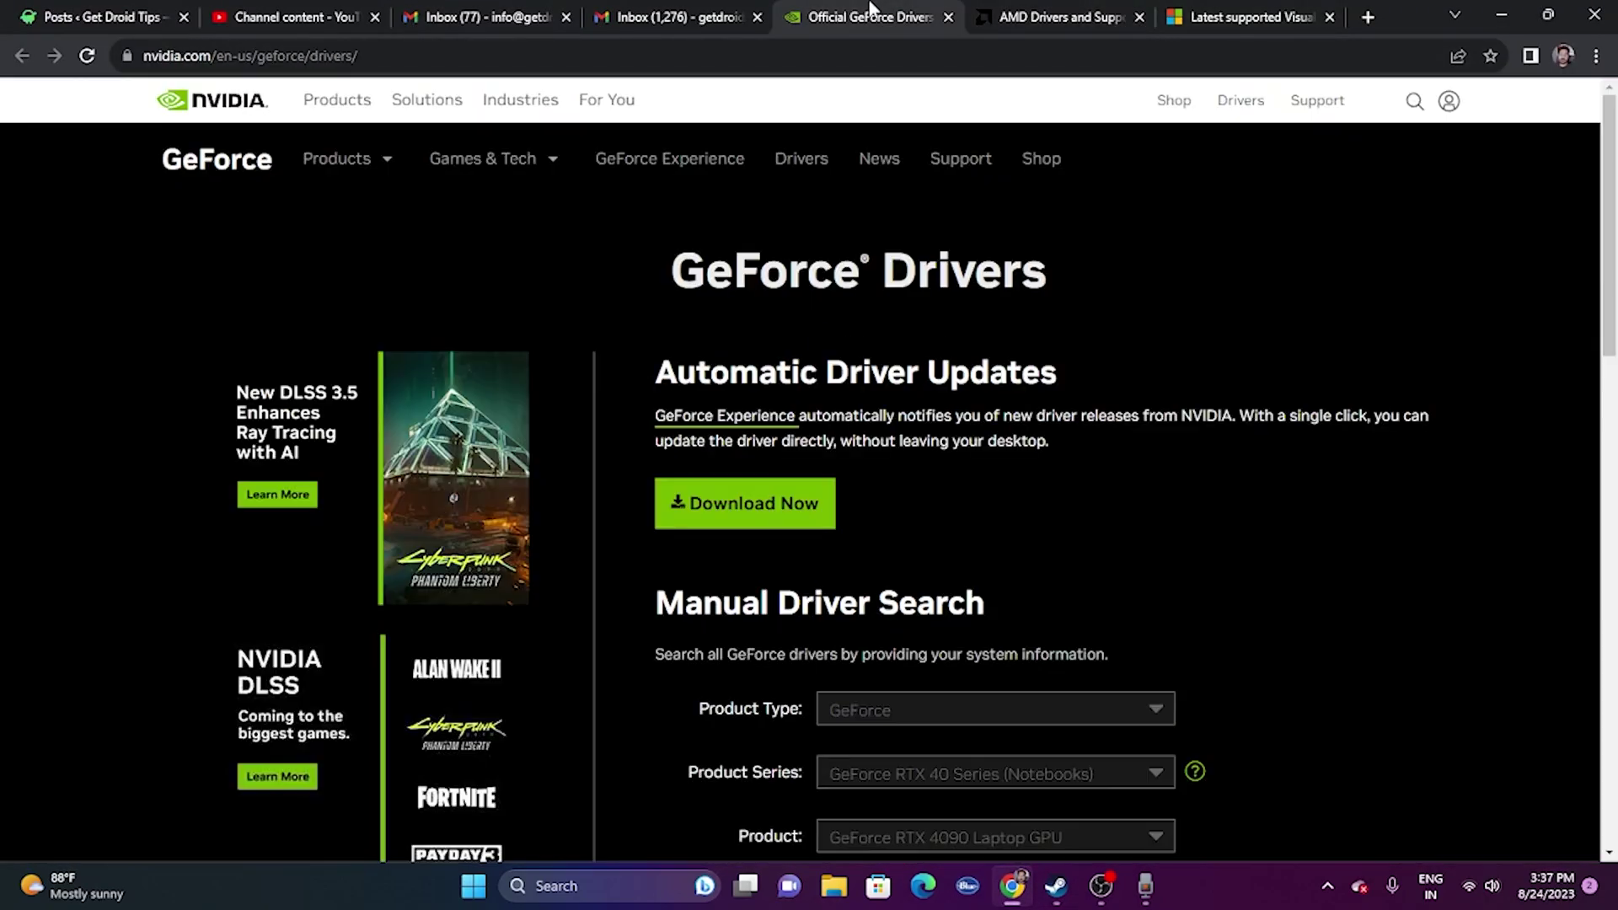
scroll(1425, 362, down, 5)
scroll(1466, 391, up, 1)
scroll(1474, 392, down, 1)
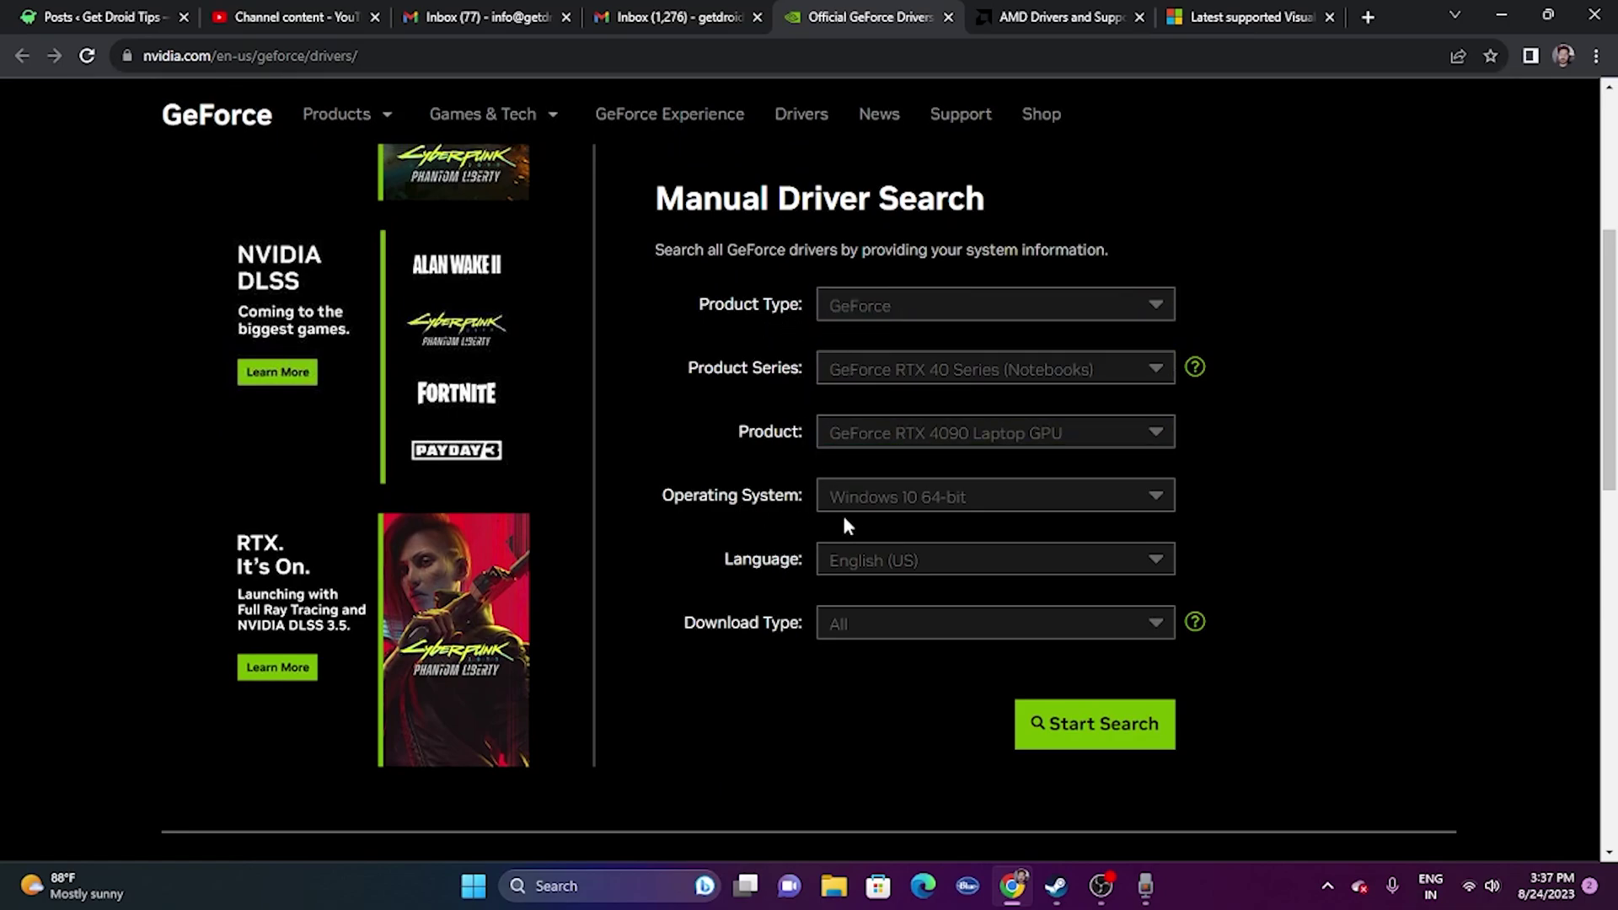
Search for GeForce RTX 4090 Laptop GPU drivers and highlight the version and release date of the newest NVIDIA Studio Driver.
click(903, 506)
click(868, 560)
click(1147, 739)
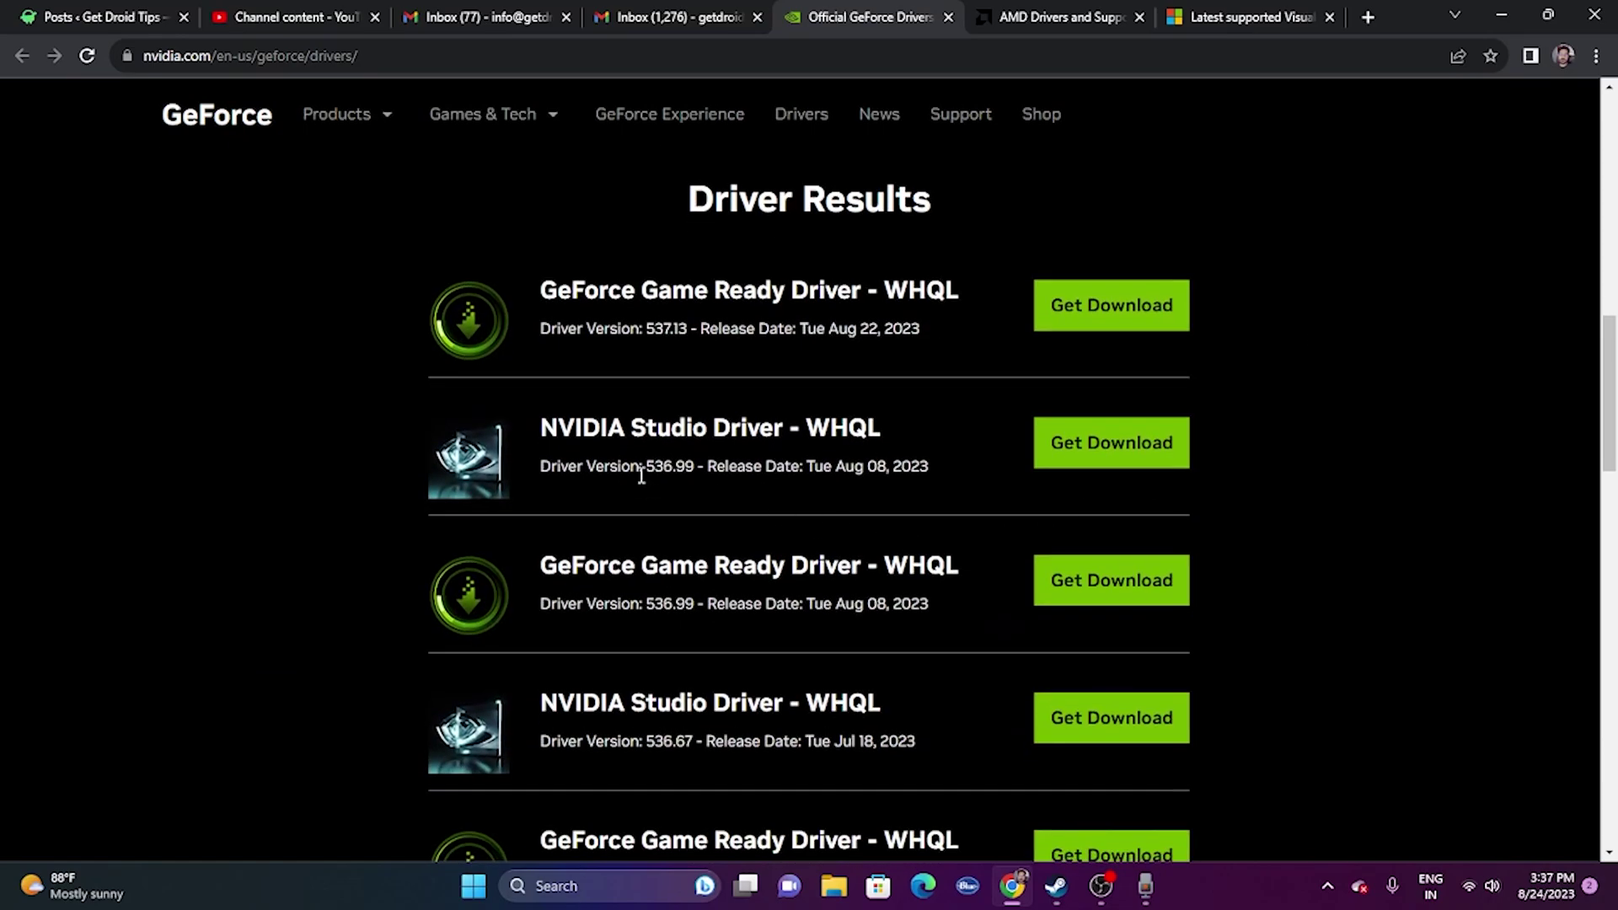
drag(647, 469, 921, 469)
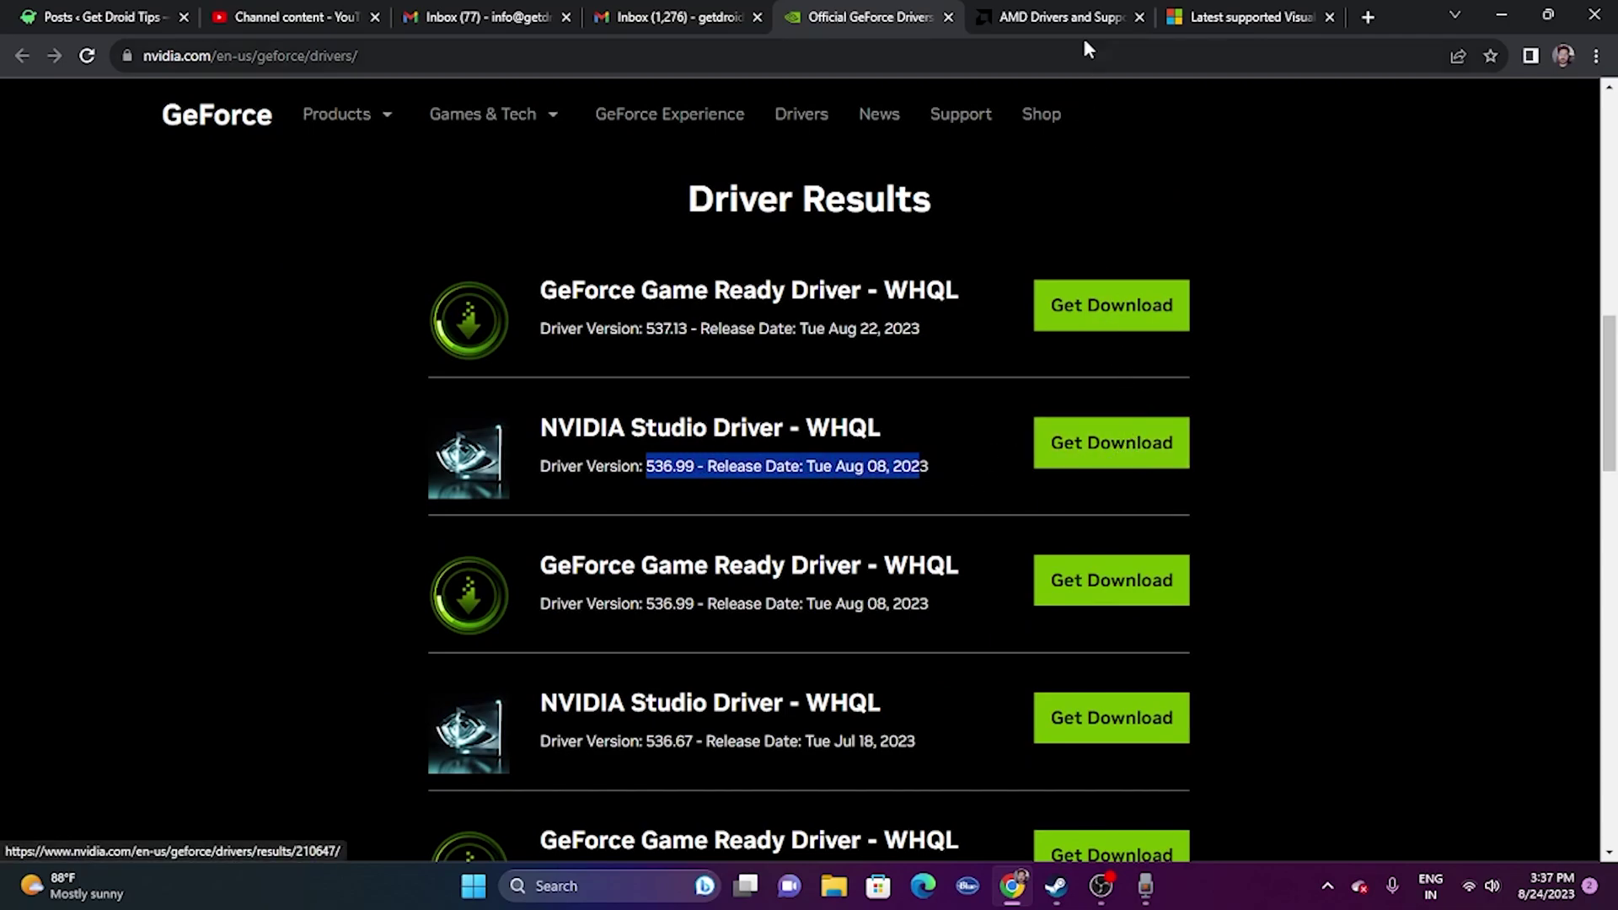
On AMD's support page, look up drivers for the AMD Radeon RX 7600S under Graphics, AMD Radeon RX 7000S Series.
click(1060, 17)
scroll(913, 496, down, 4)
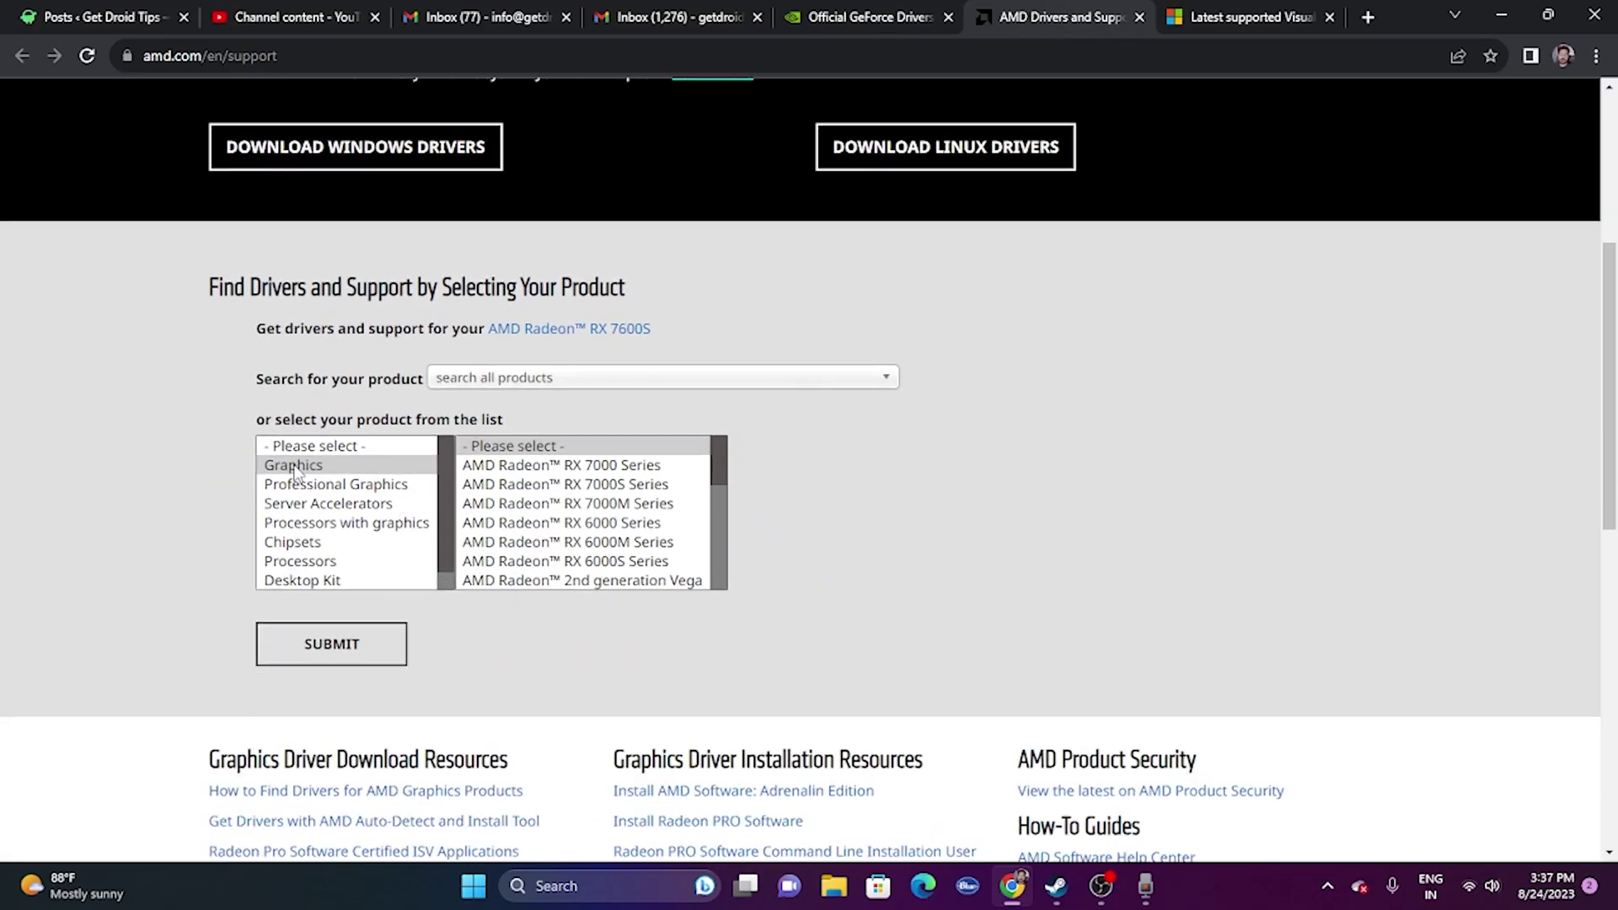
click(498, 485)
click(935, 469)
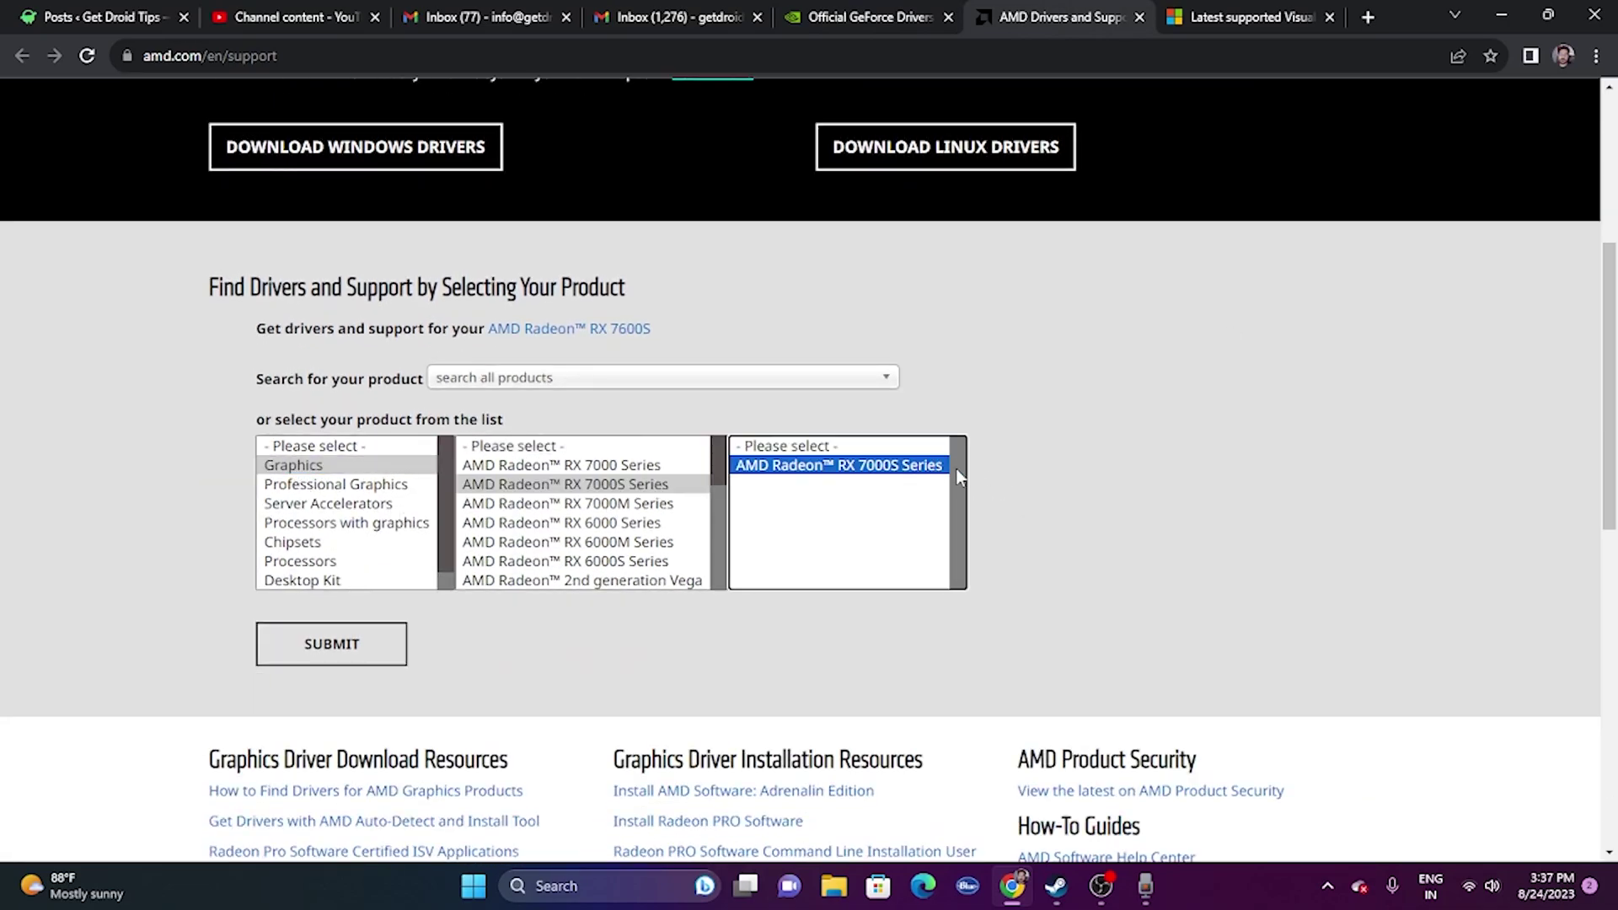
click(1035, 484)
click(345, 644)
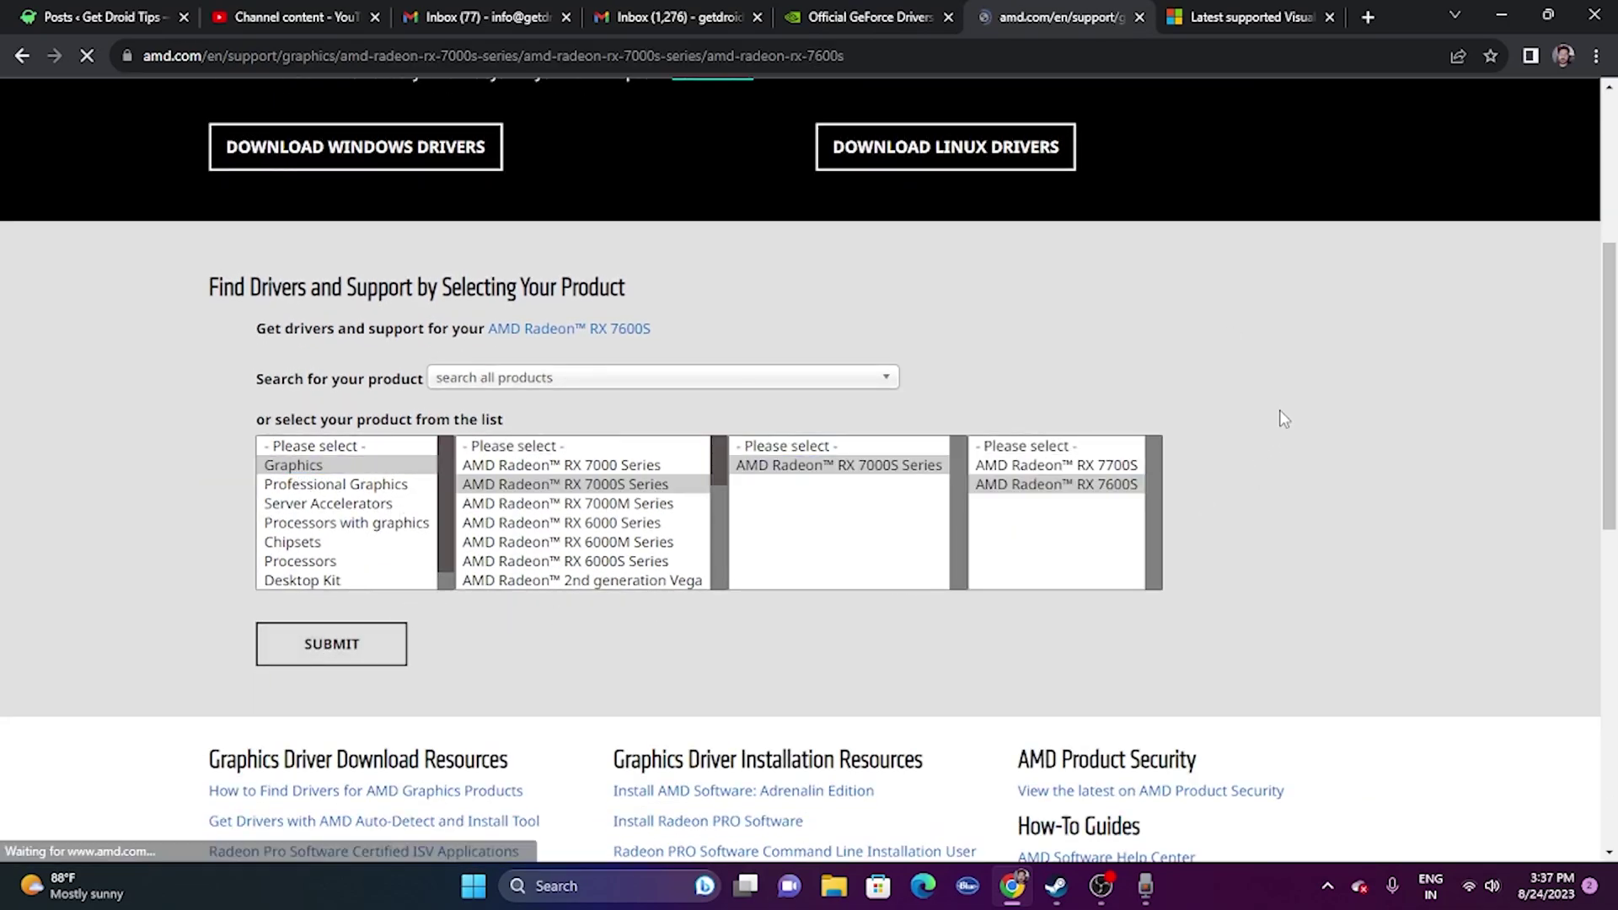
scroll(413, 455, down, 3)
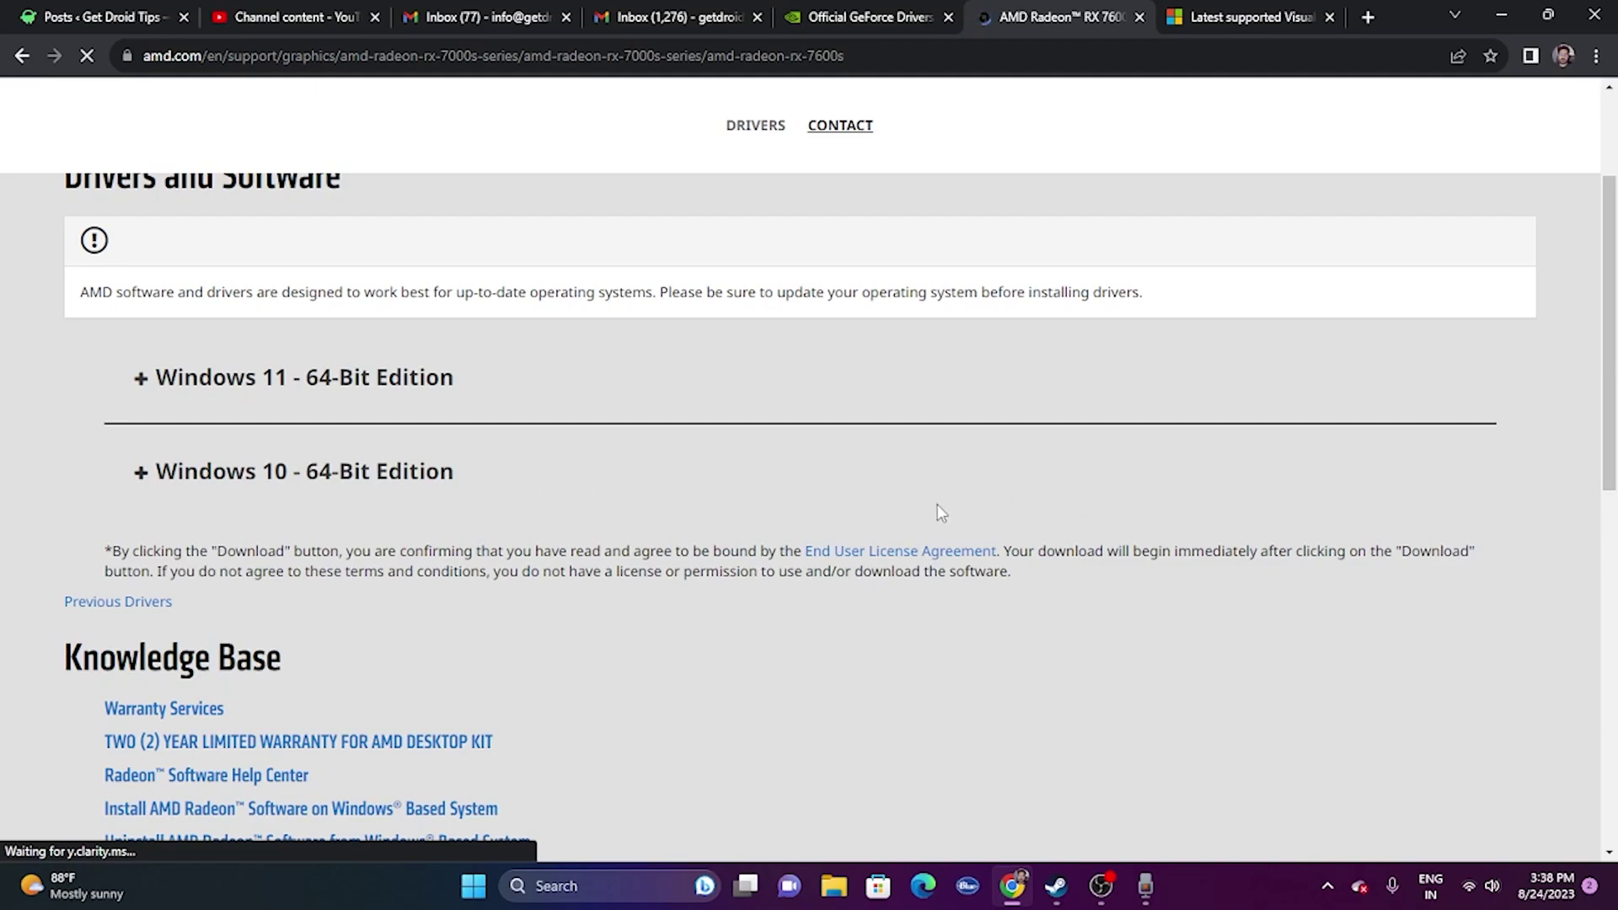
Examine the X64 and X86 downloads on Microsoft's Visual C++ Redistributable page, and minimize Chrome.
click(1239, 19)
drag(943, 341, 421, 294)
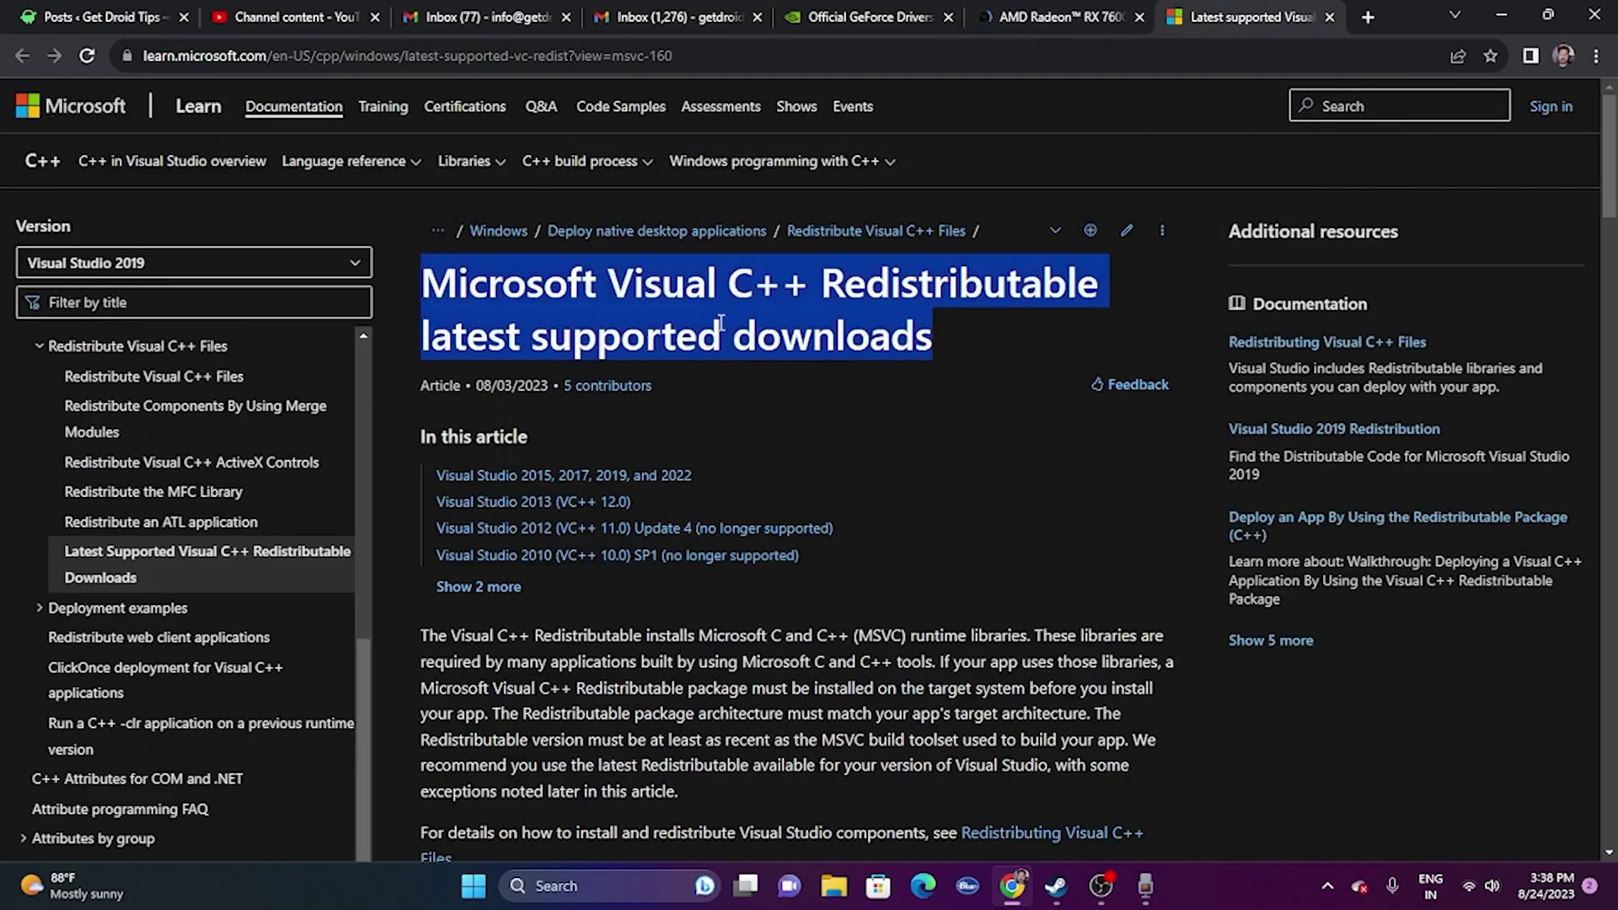
click(890, 363)
scroll(890, 364, down, 8)
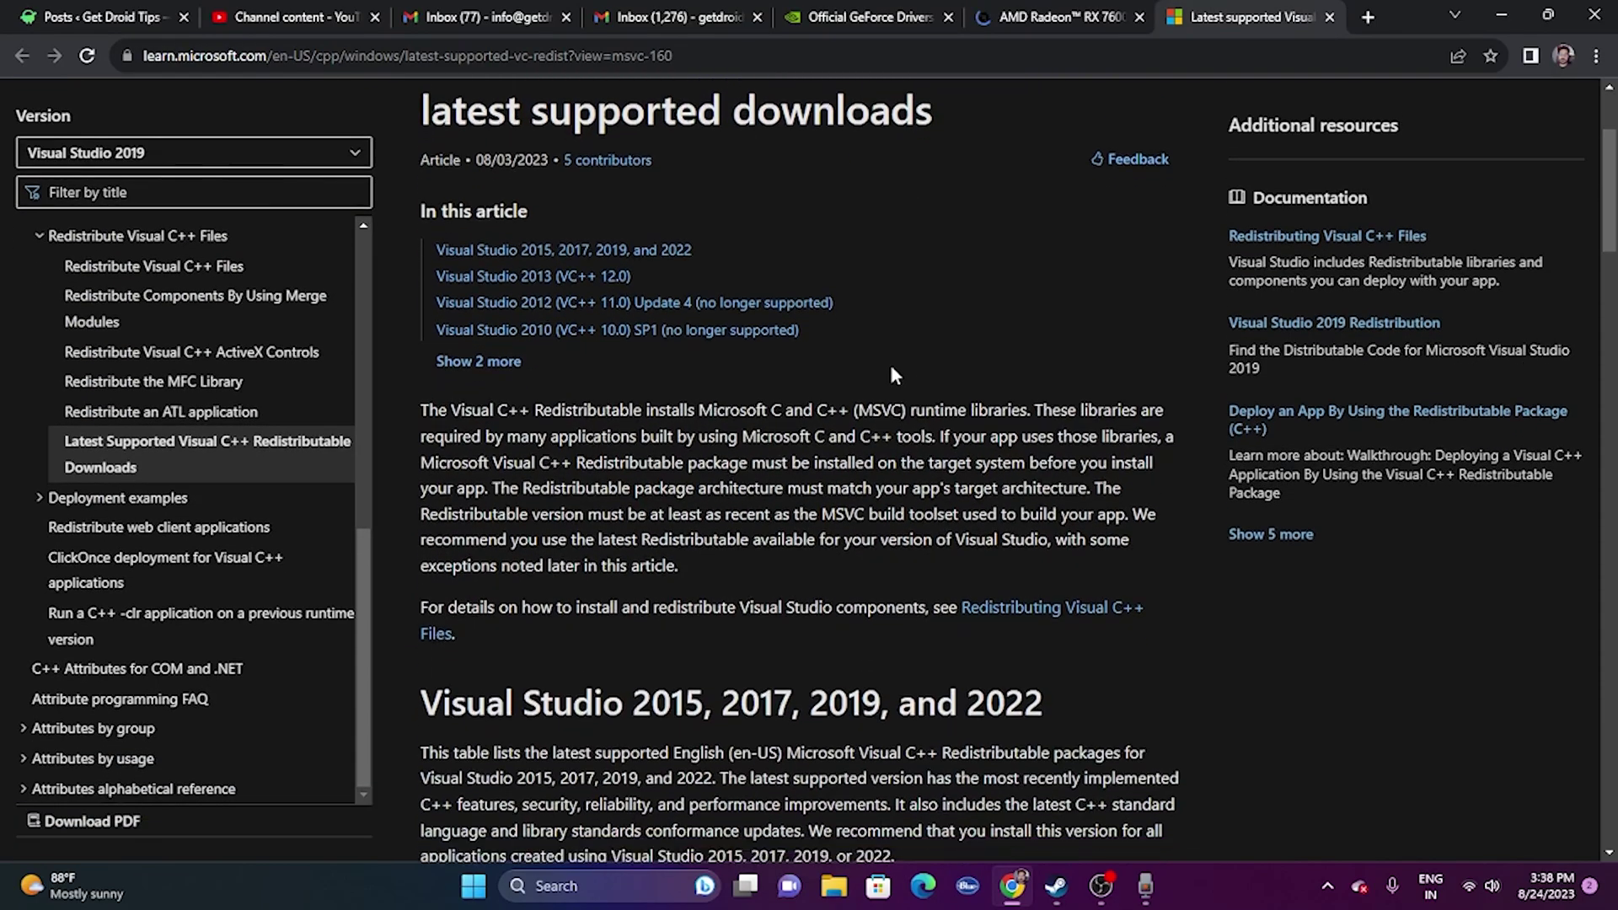
scroll(894, 373, down, 3)
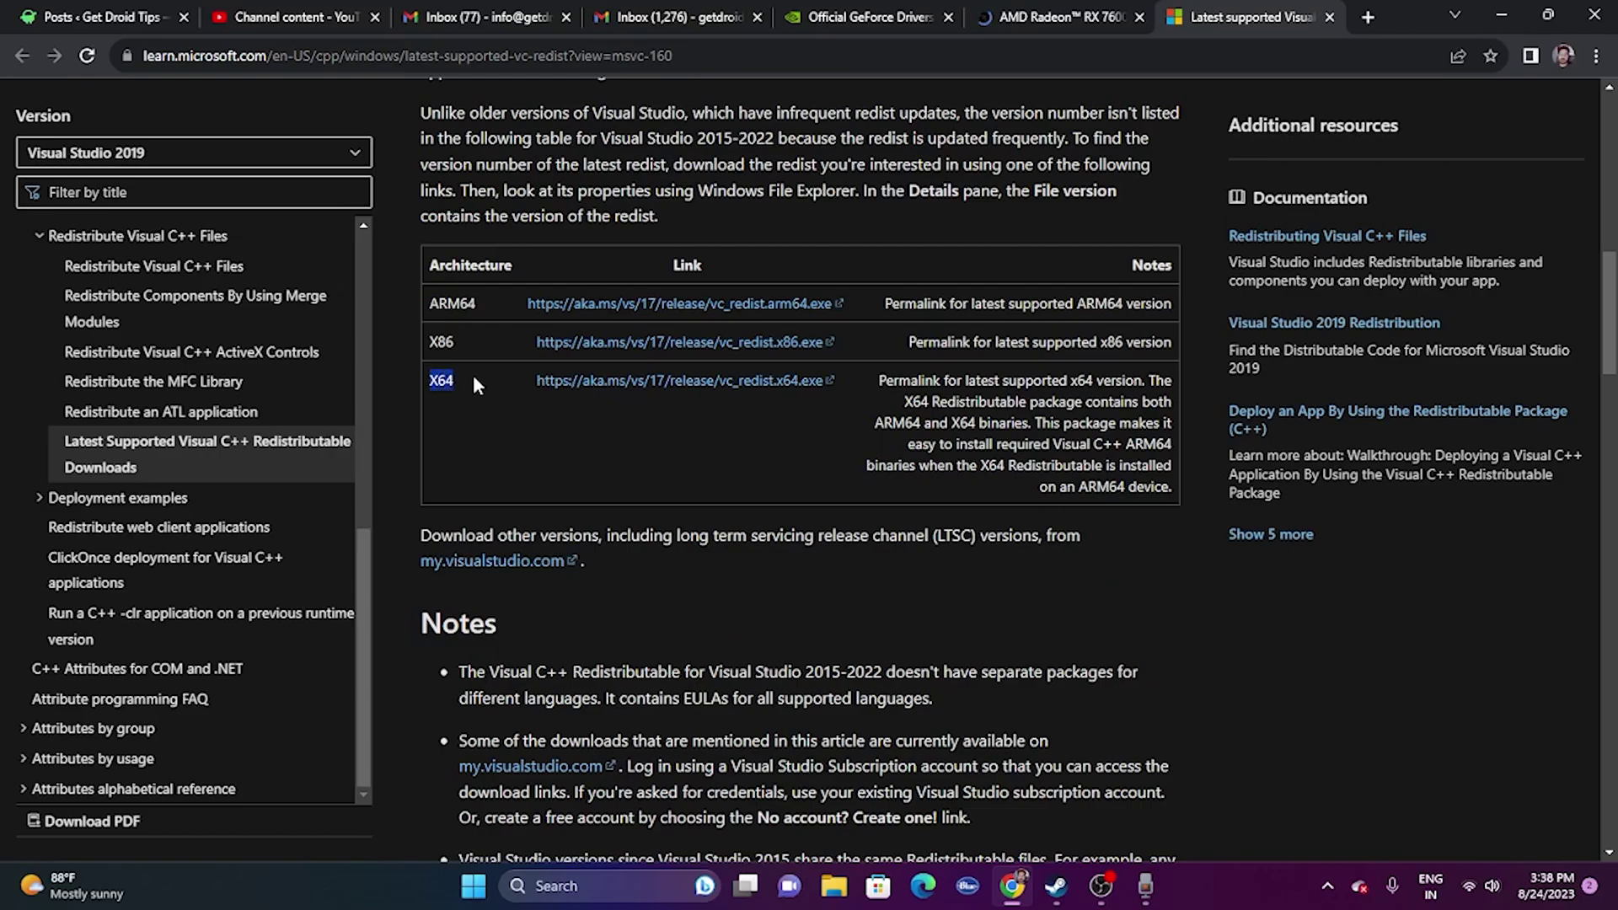
drag(429, 341, 441, 335)
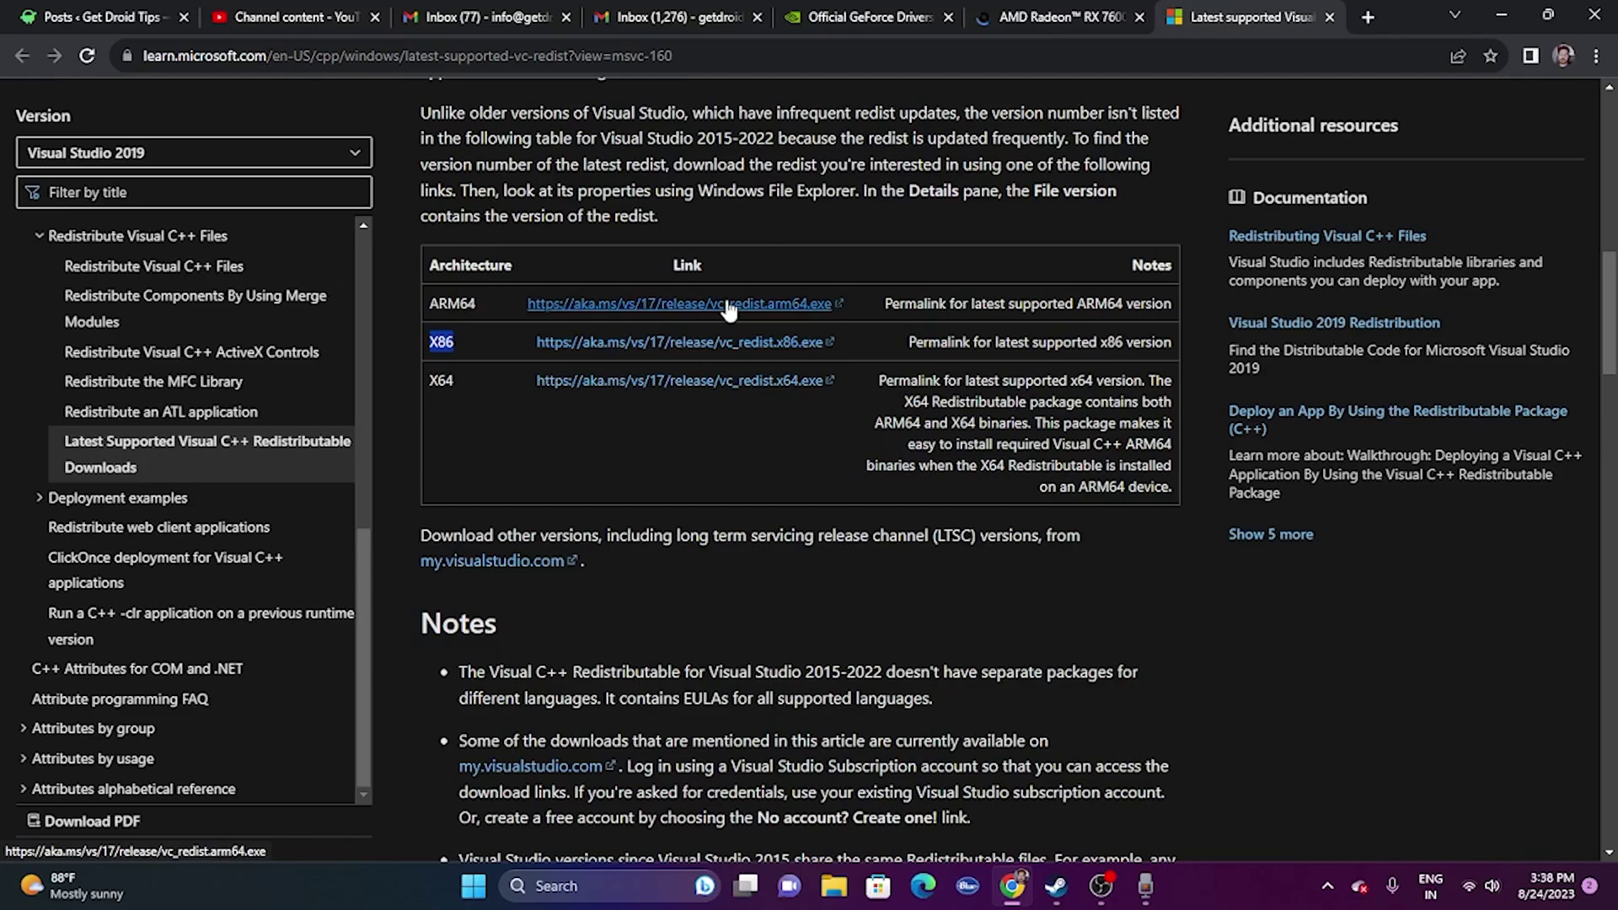
click(1500, 17)
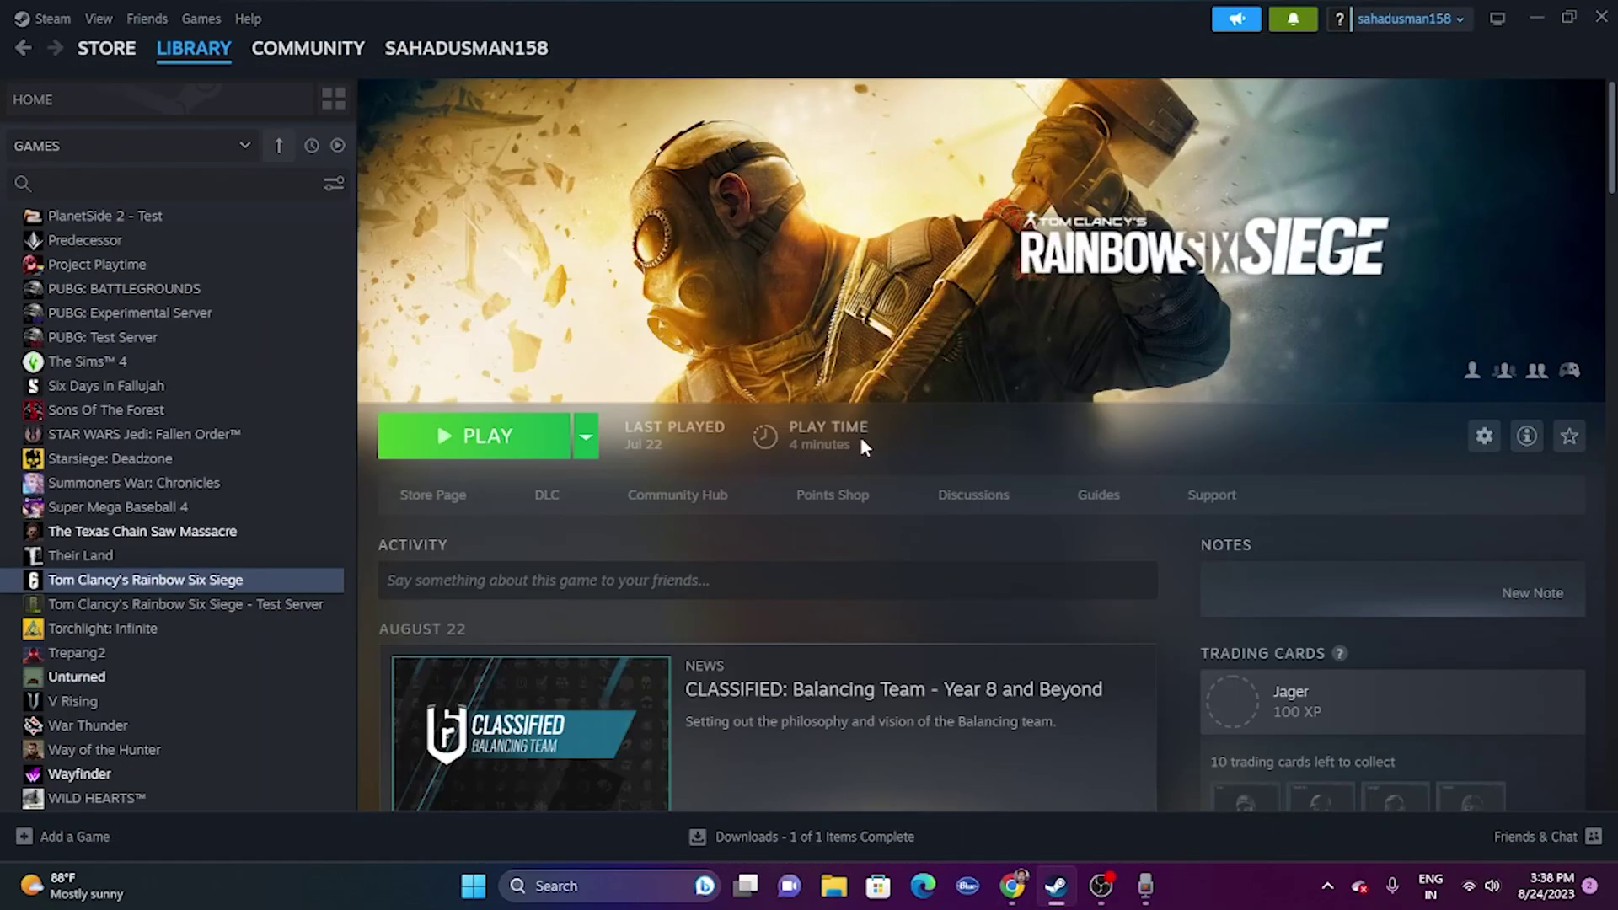
Show the Uninstall option for Tom Clancy's Rainbow Six Siege in the Steam library, and dismiss it without choosing it.
click(1530, 18)
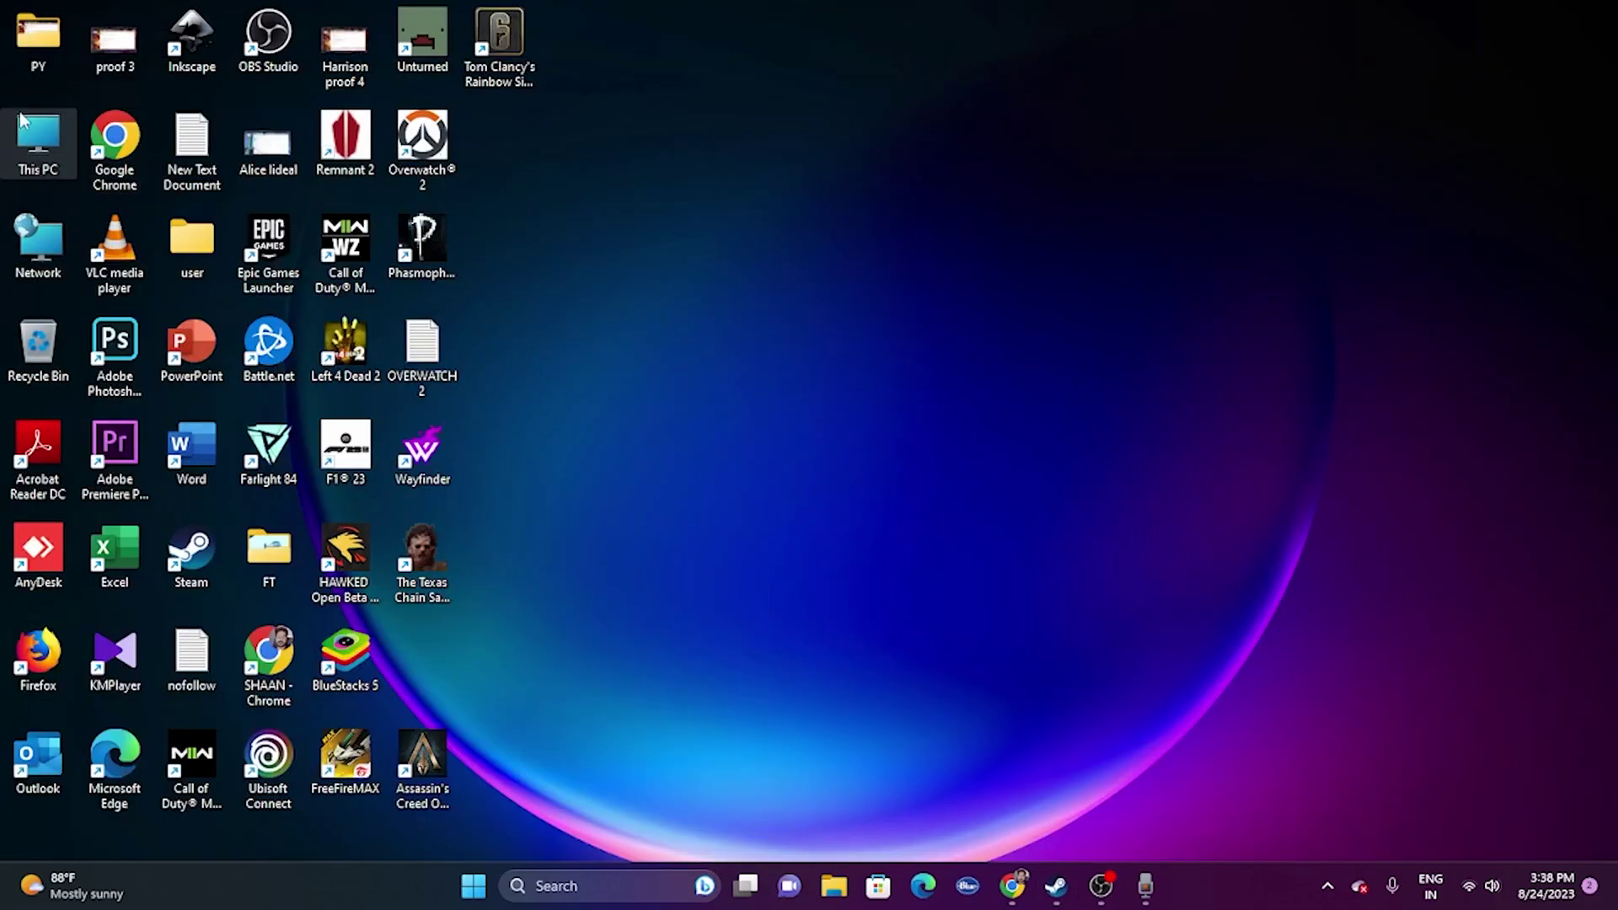
click(1055, 886)
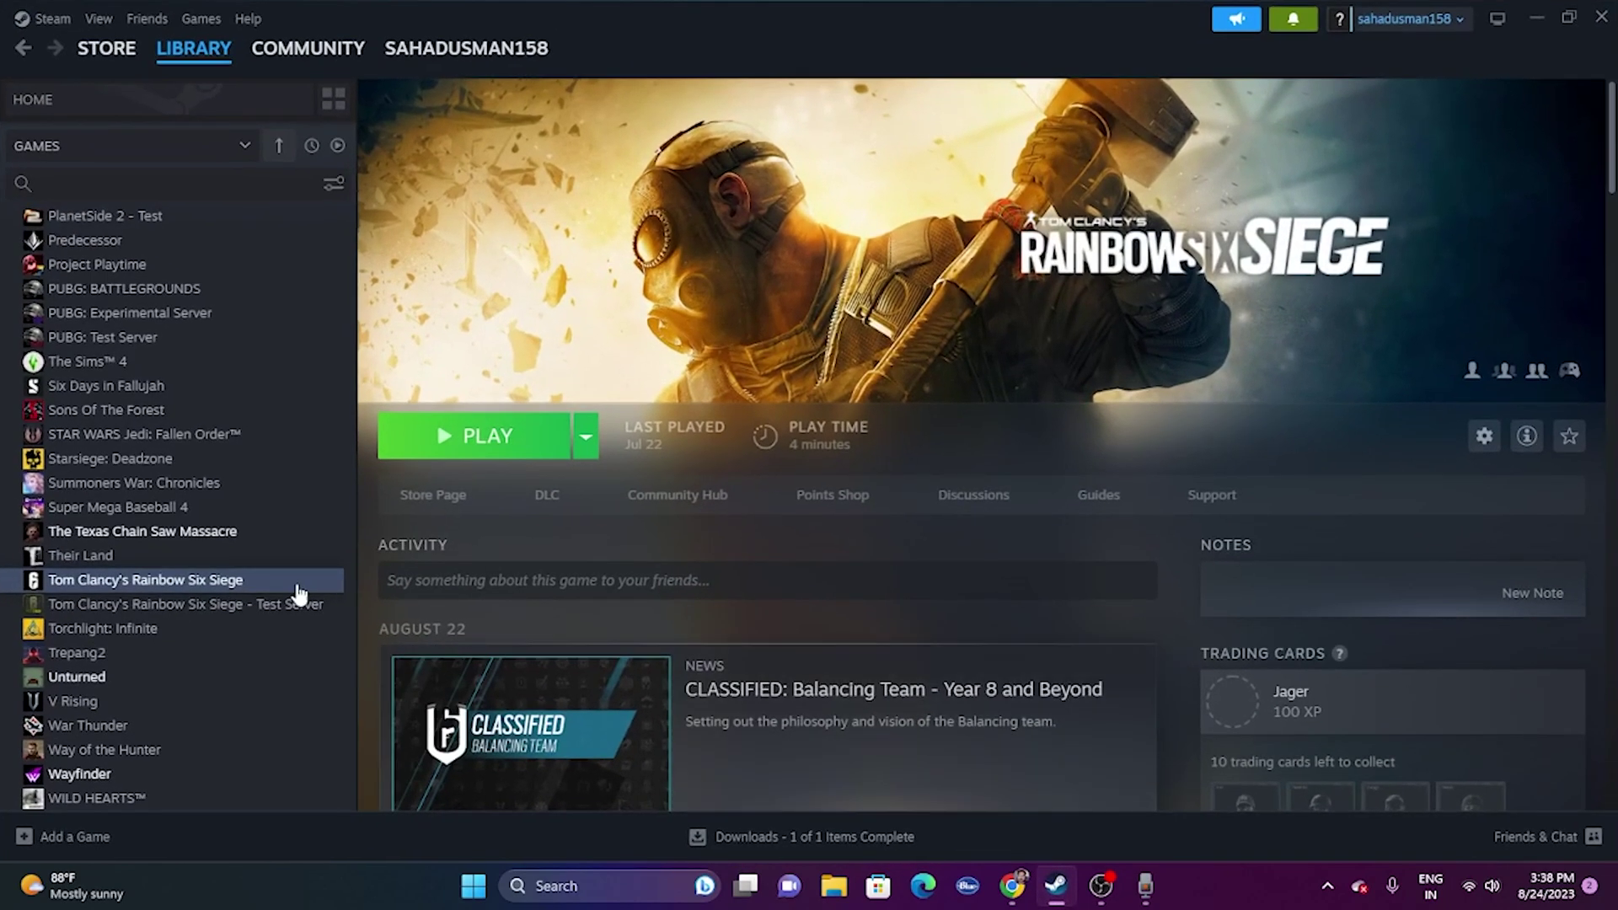
right_click(253, 578)
mouse_move(325, 703)
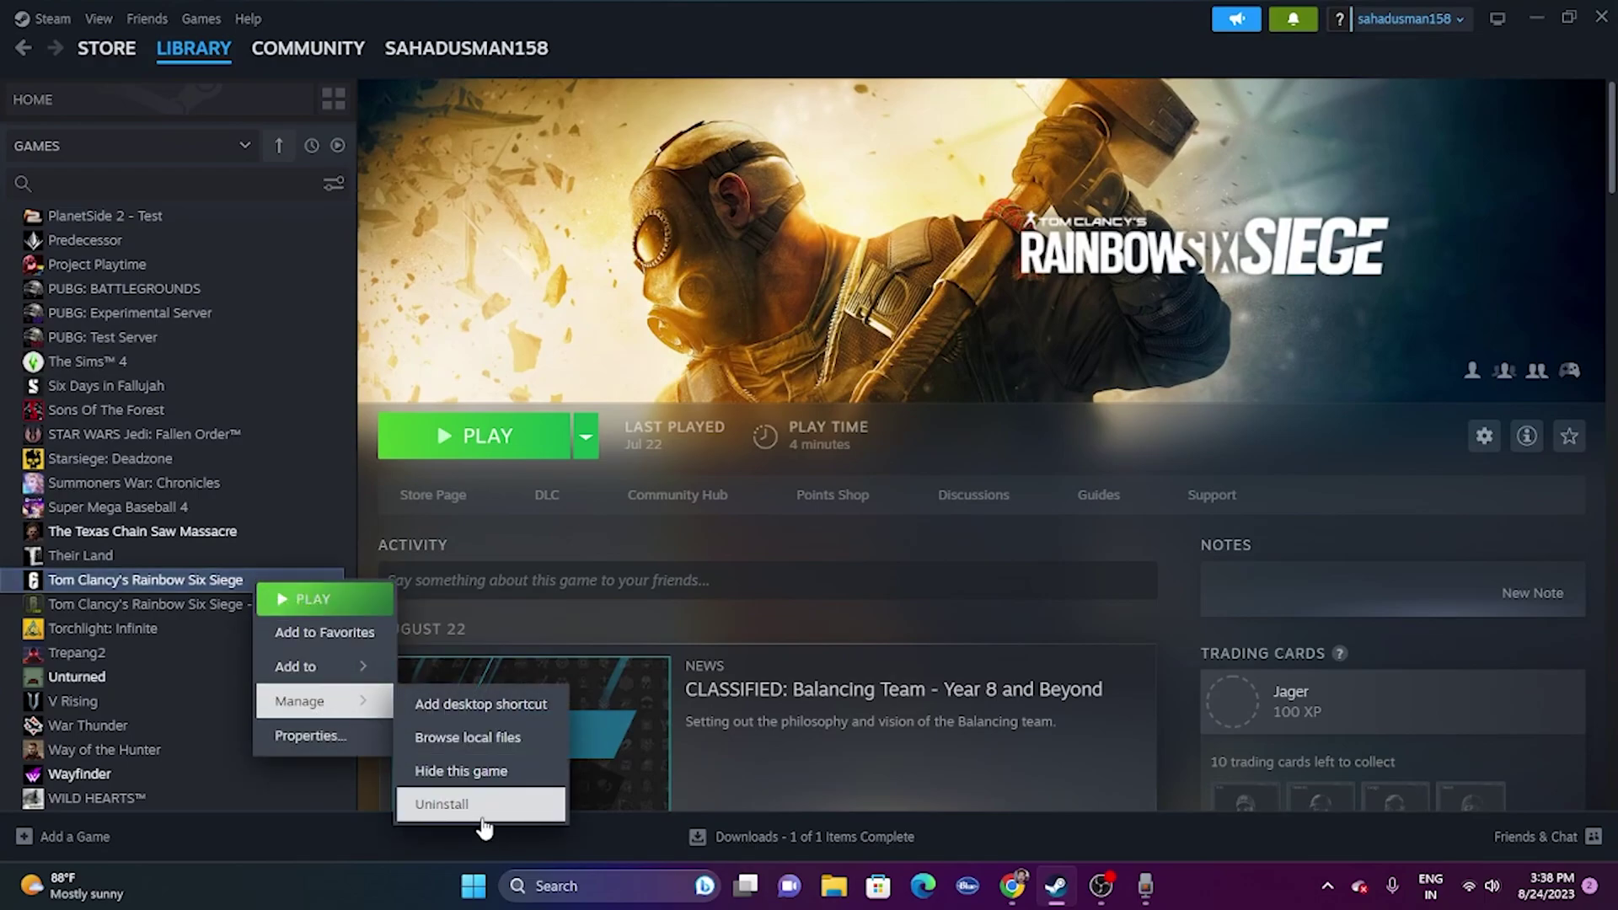
click(1273, 901)
Switch to File Explorer, look into New Volume (D:) under This PC, and close the window.
click(843, 881)
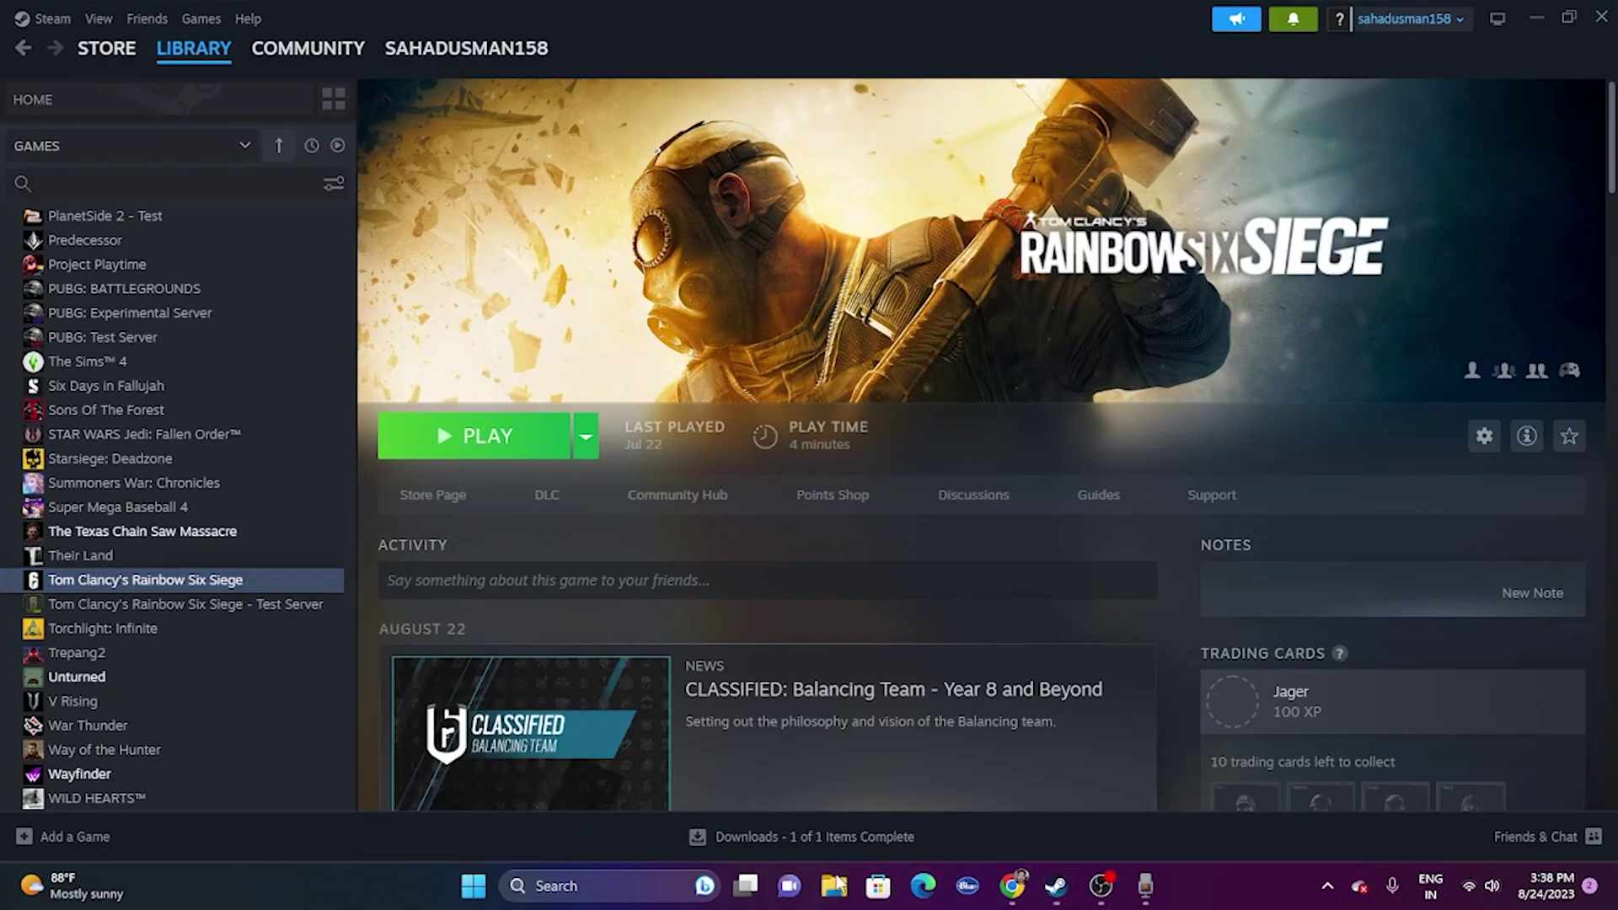
click(104, 579)
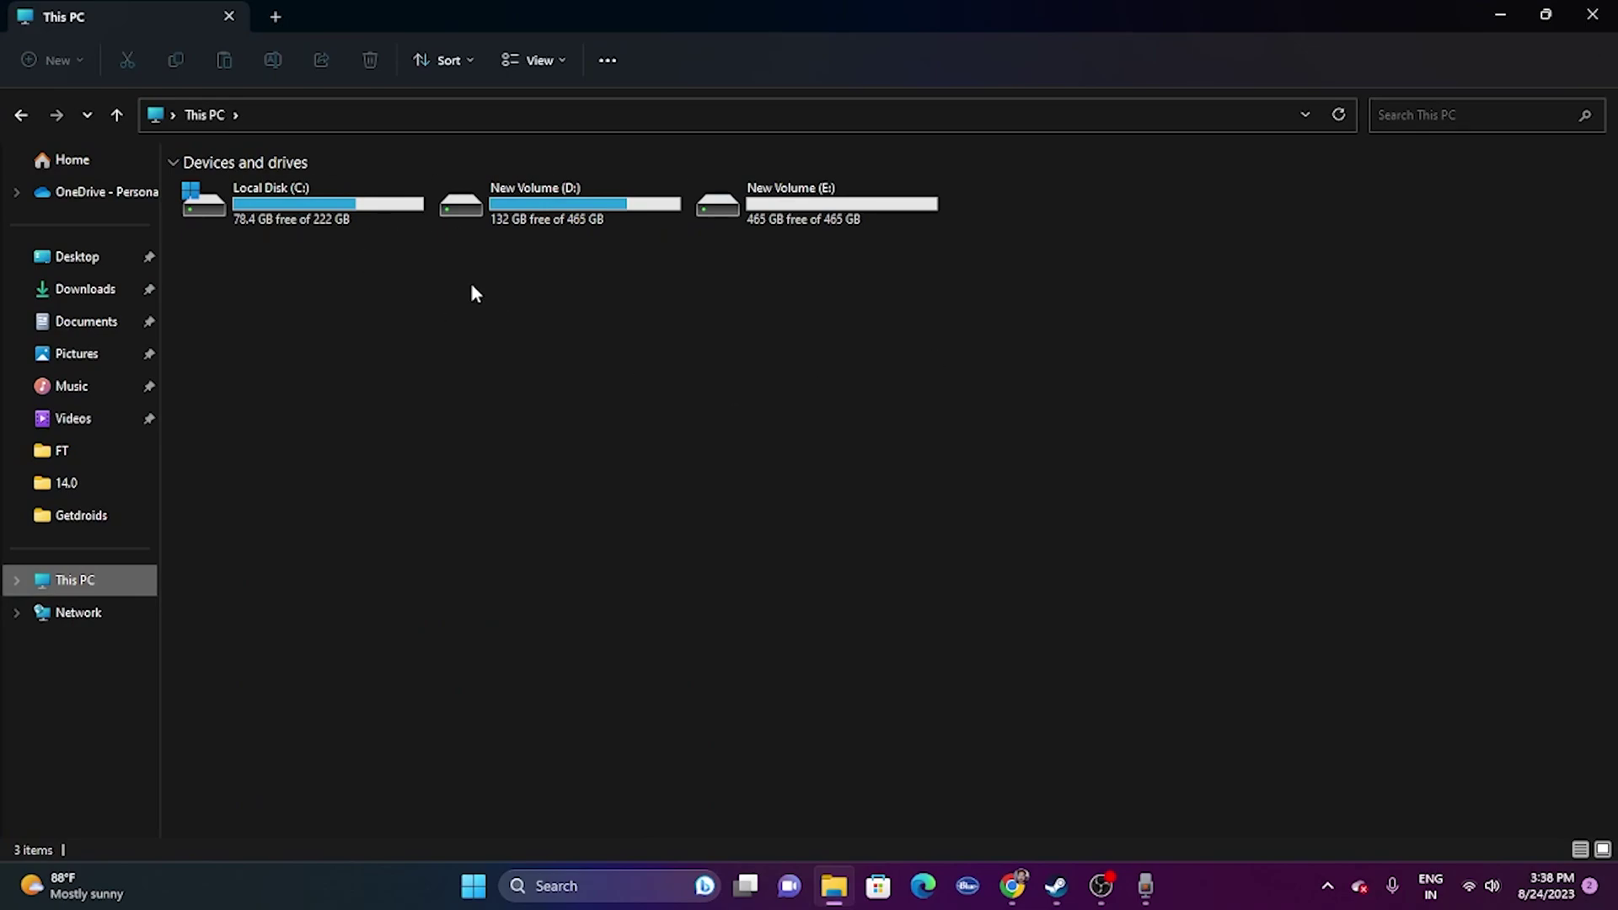
double_click(546, 202)
click(1592, 14)
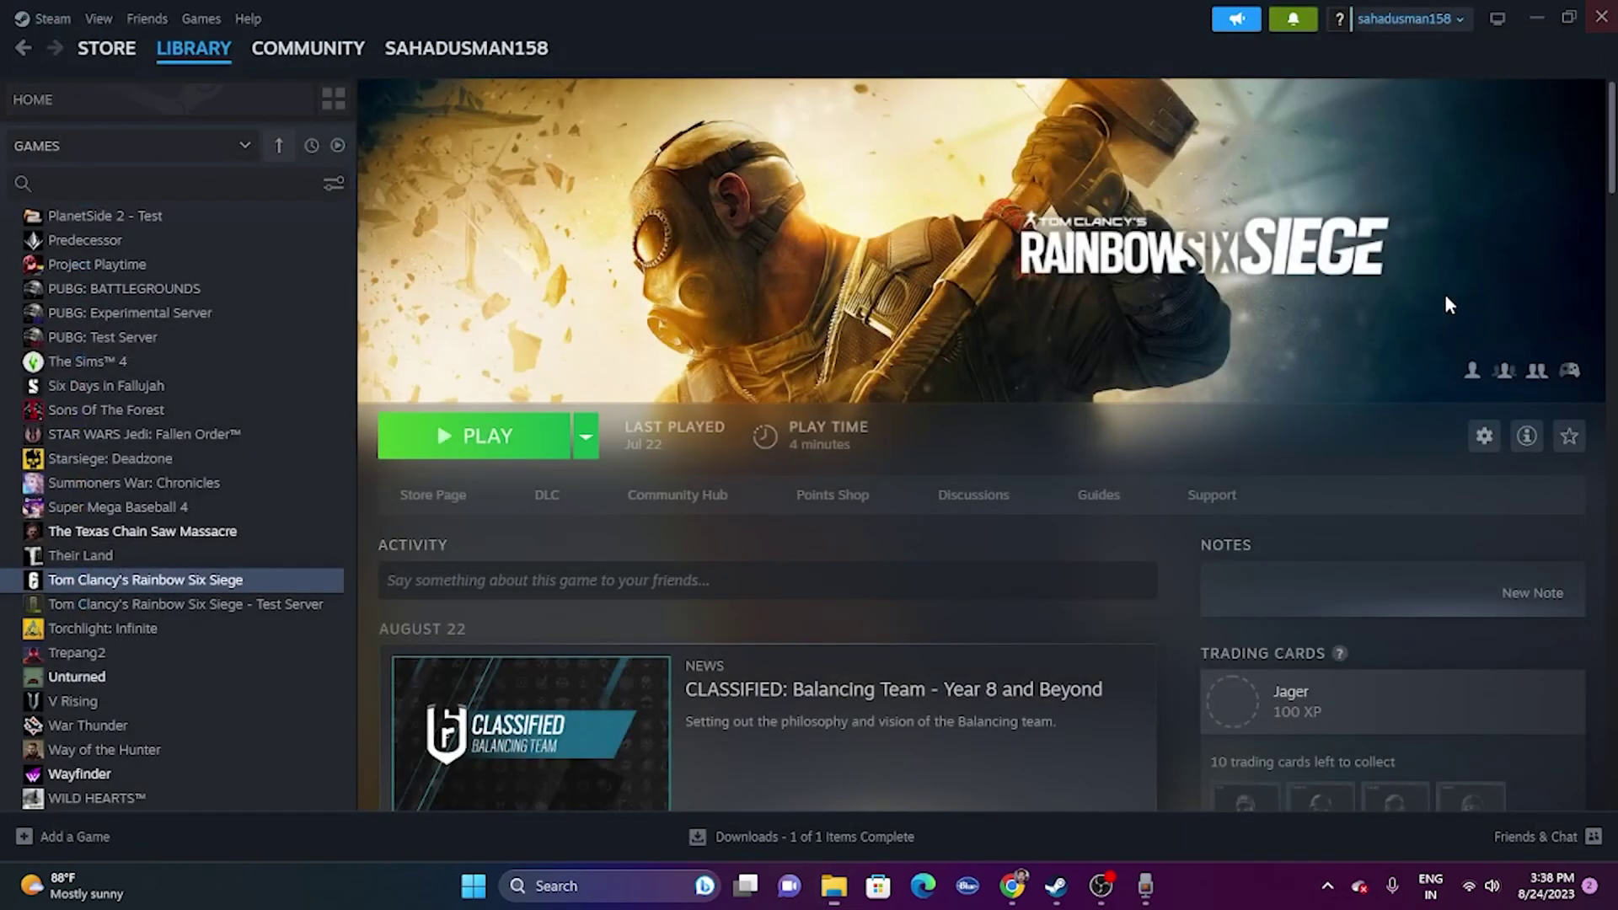